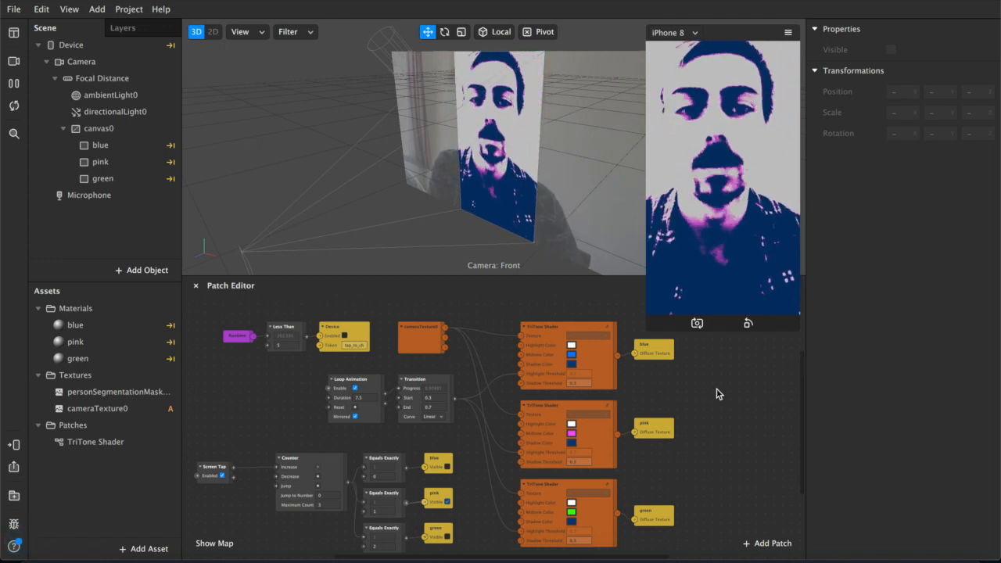
Simulate screen taps in the phone preview to cycle through the finished effect's blue, pink and green colour variants
{"action": "left_click", "coordinate": [787, 32]}
{"action": "left_click", "coordinate": [800, 62]}
{"action": "left_click", "coordinate": [774, 188]}
{"action": "left_click", "coordinate": [683, 225]}
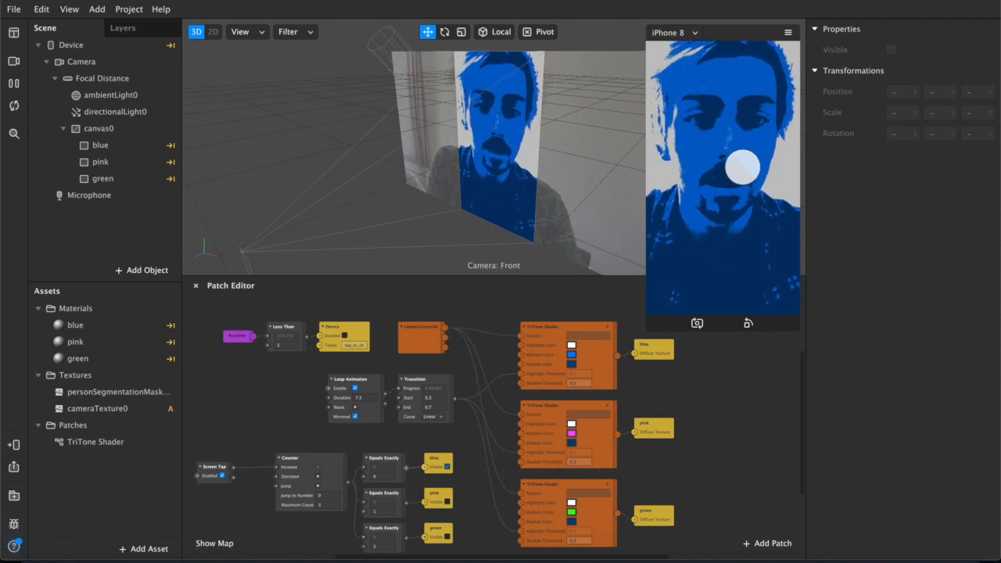
{"action": "left_click", "coordinate": [744, 227]}
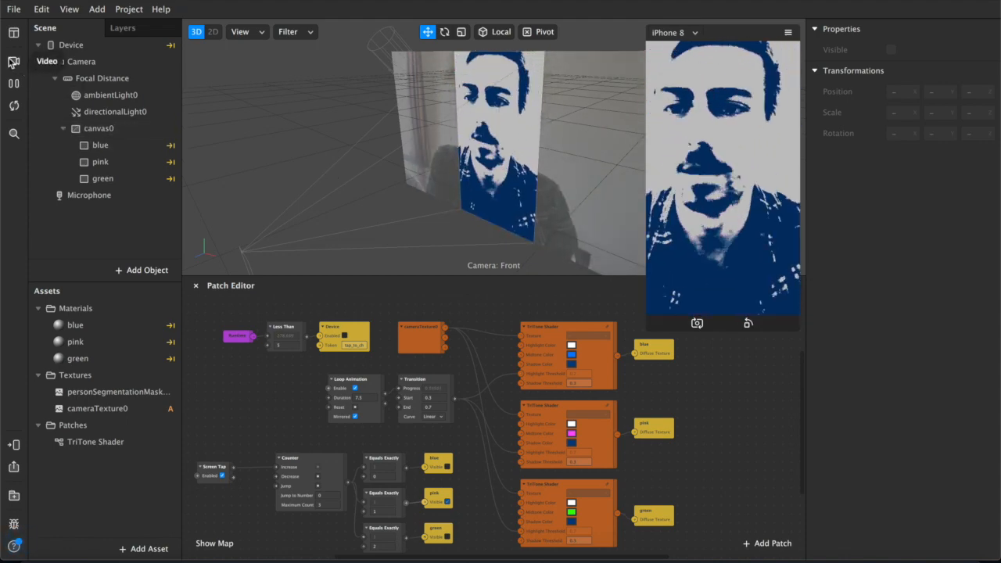
Pause the finished effect's camera video and create a new blank project in a maximized window
{"action": "left_click", "coordinate": [13, 83]}
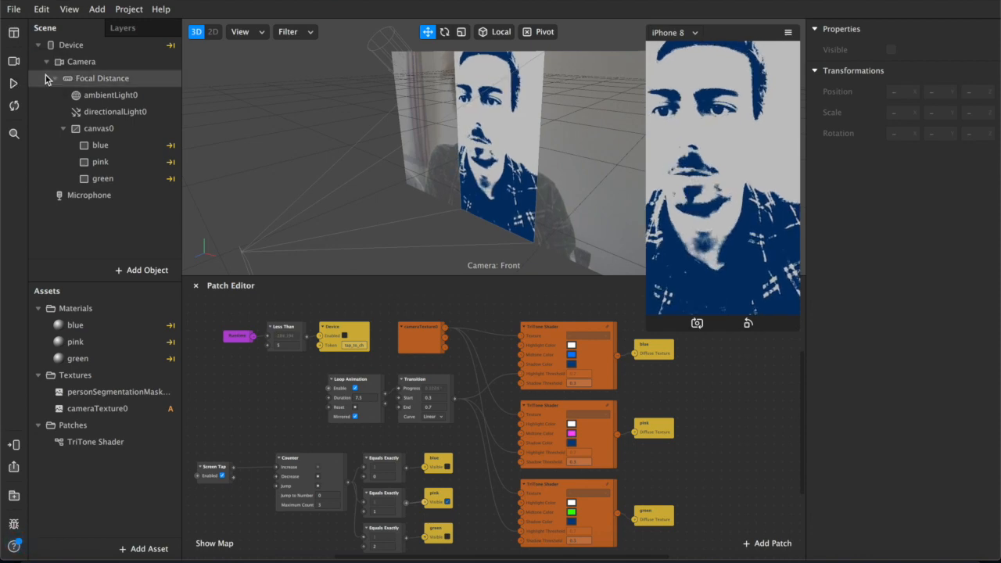
{"action": "key", "text": "super+n"}
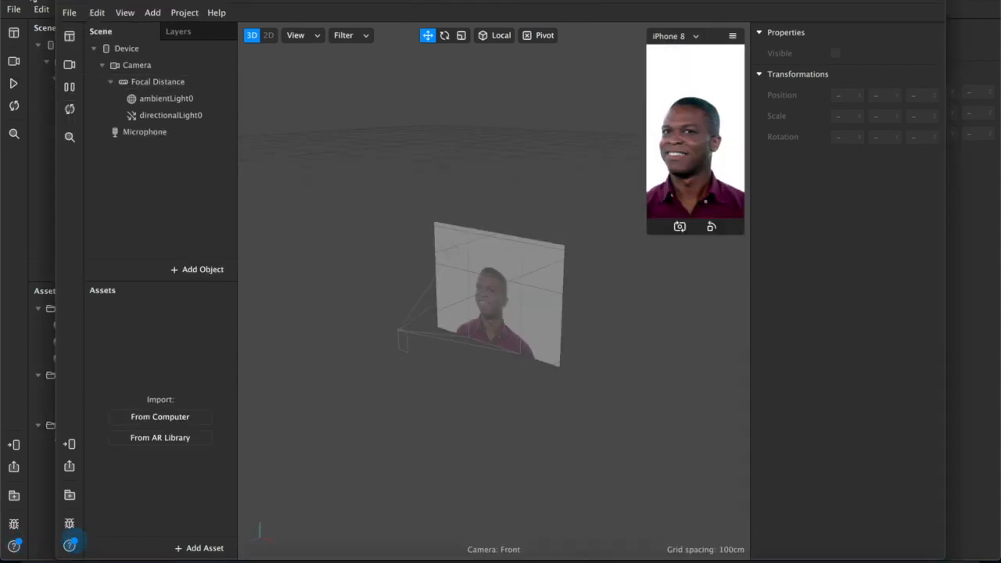
{"action": "left_click", "coordinate": [30, 0]}
{"action": "left_click", "coordinate": [97, 1]}
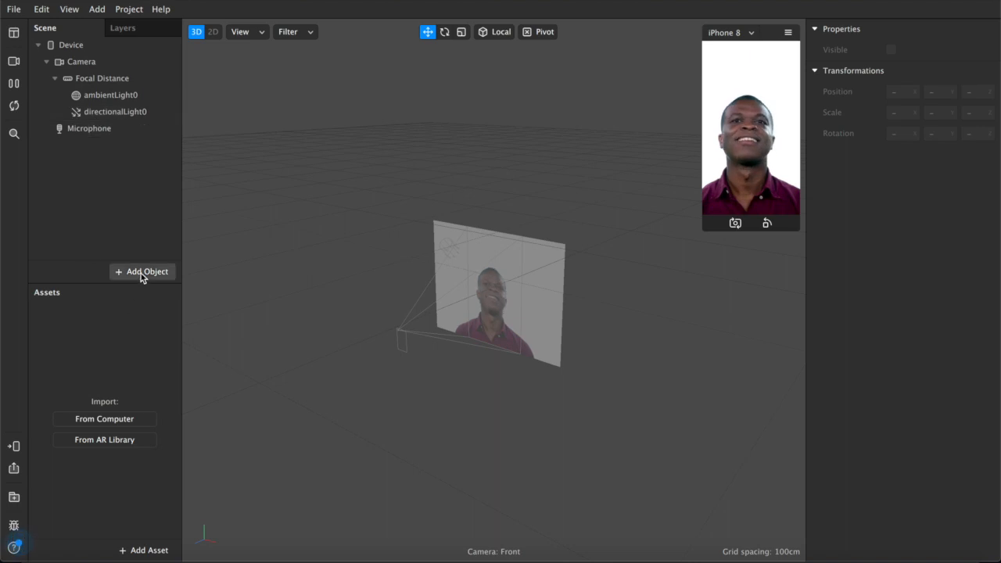
Insert a 2D Rectangle object into the scene
{"action": "left_click", "coordinate": [140, 273]}
{"action": "scroll", "coordinate": [73, 398], "scroll_direction": "down", "scroll_amount": 3}
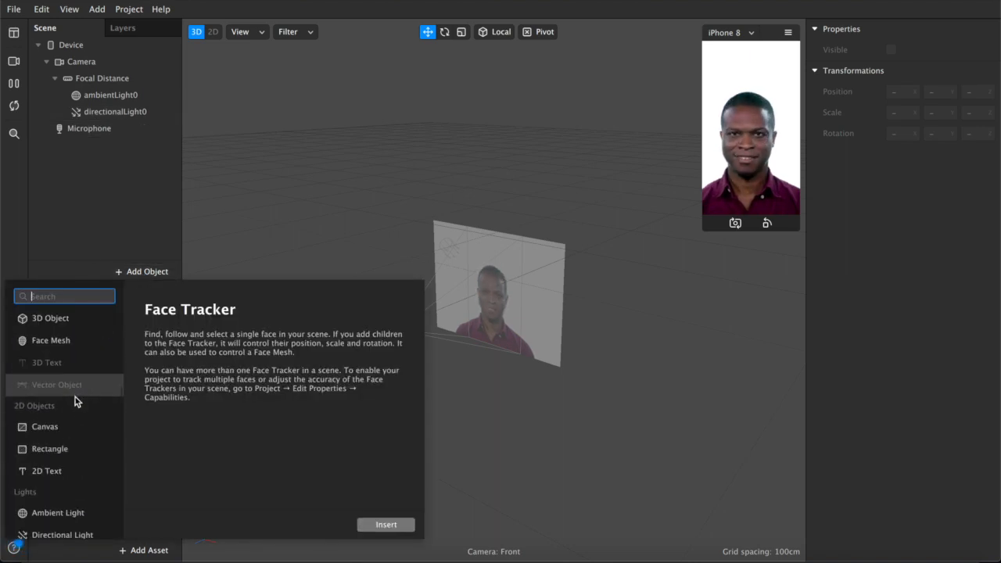
{"action": "left_click", "coordinate": [64, 448]}
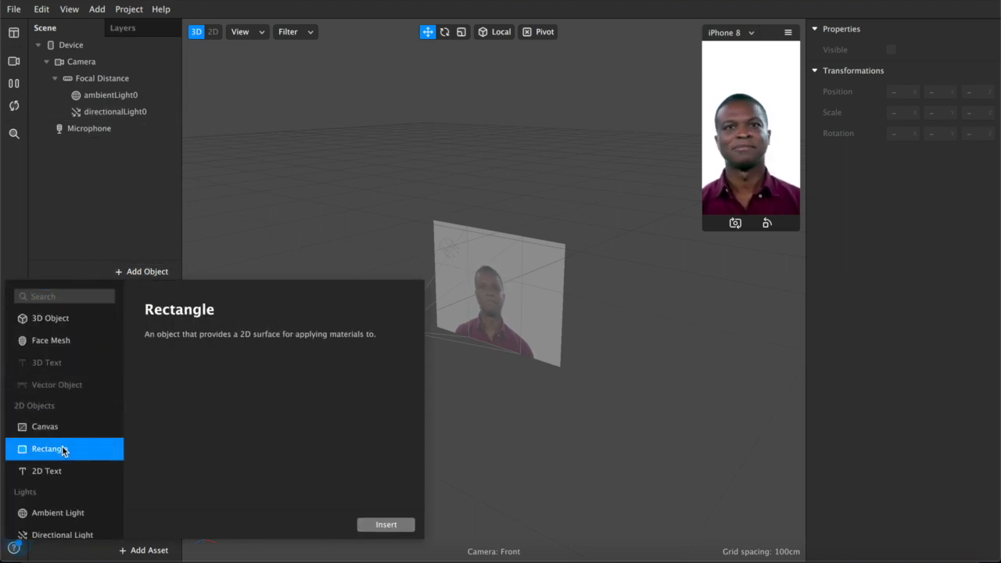
{"action": "left_click", "coordinate": [64, 449]}
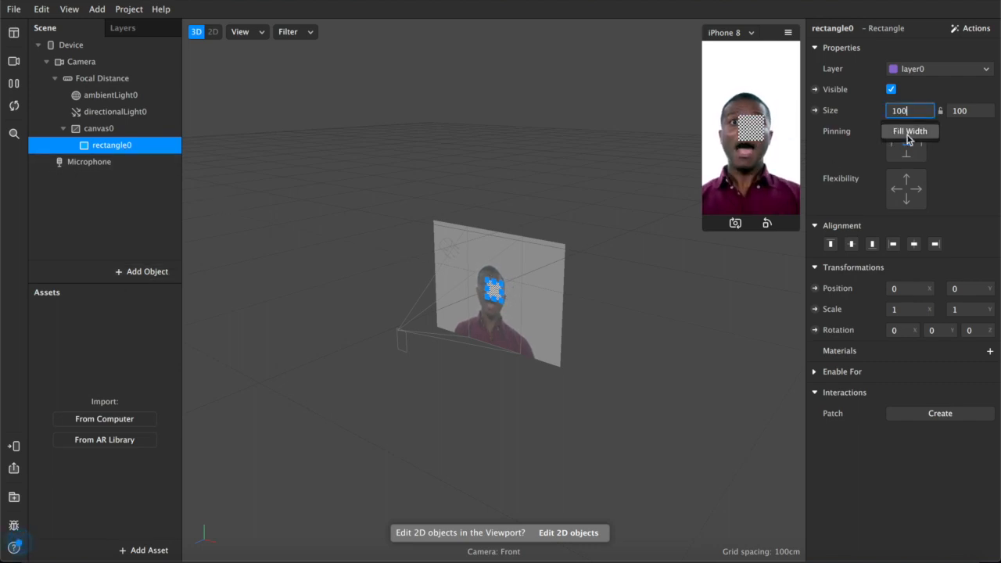
Set the rectangle's size to Fill Width and Fill Height, and create a new material for it
{"action": "left_click", "coordinate": [902, 111]}
{"action": "left_click", "coordinate": [902, 131]}
{"action": "left_click", "coordinate": [965, 110]}
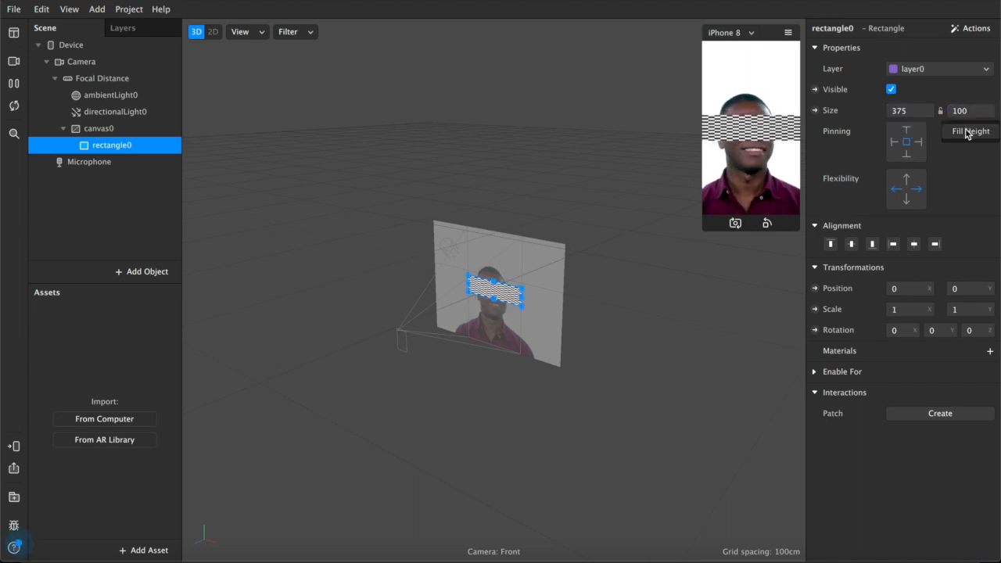
{"action": "left_click", "coordinate": [966, 131]}
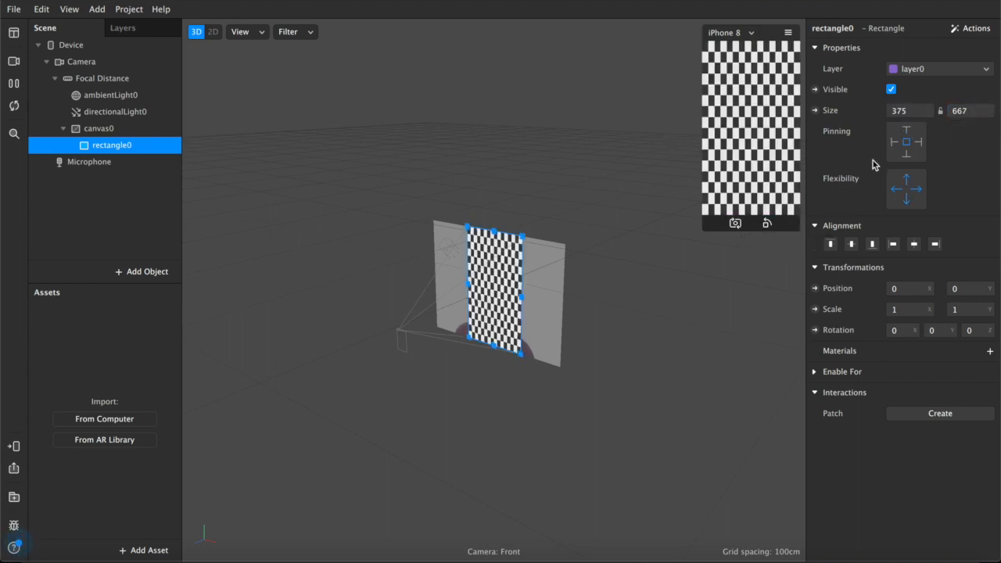
{"action": "left_click", "coordinate": [990, 350]}
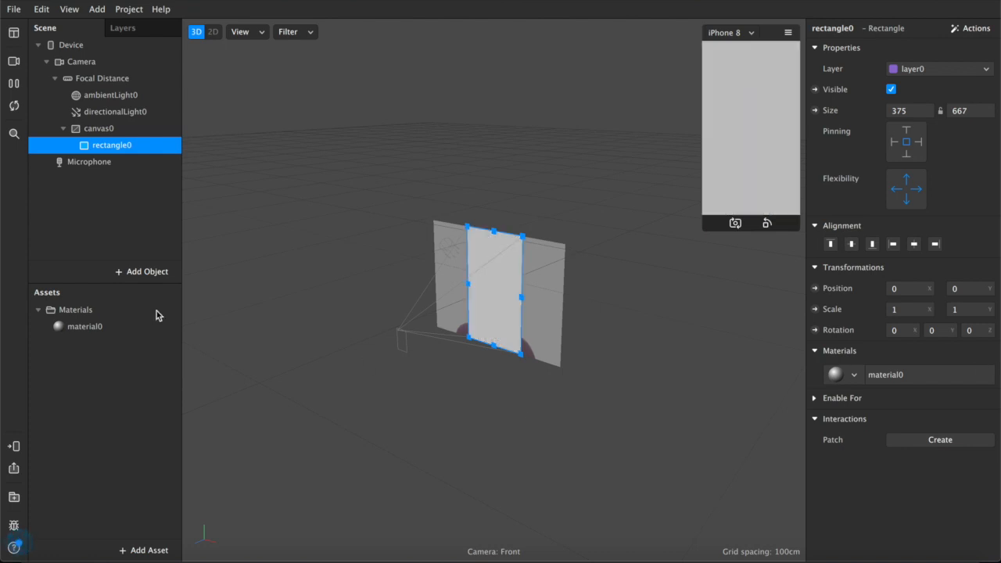
{"action": "left_click", "coordinate": [98, 332]}
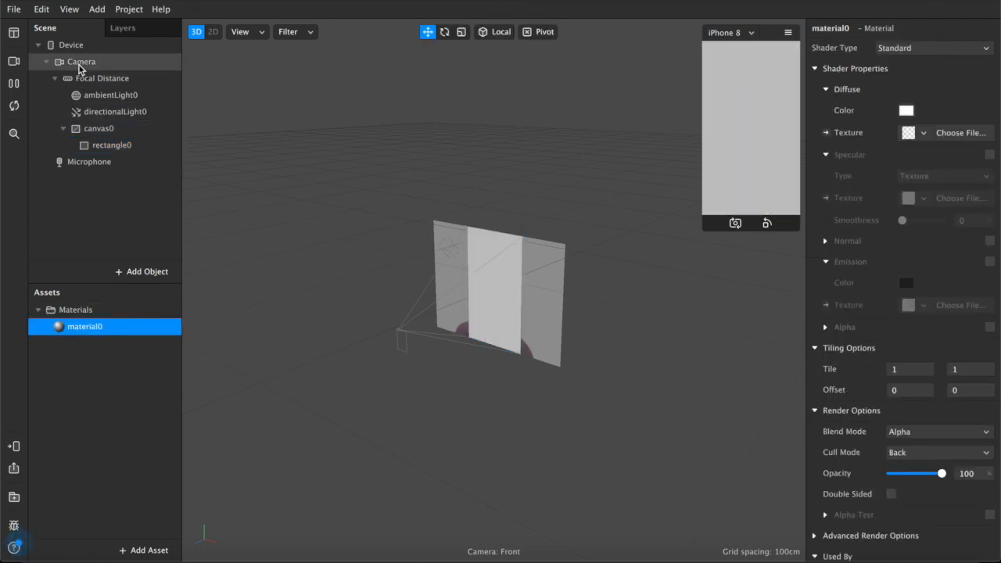
Add person segmentation and texture extraction to the Camera, and check the two resulting textures
{"action": "left_click", "coordinate": [125, 63]}
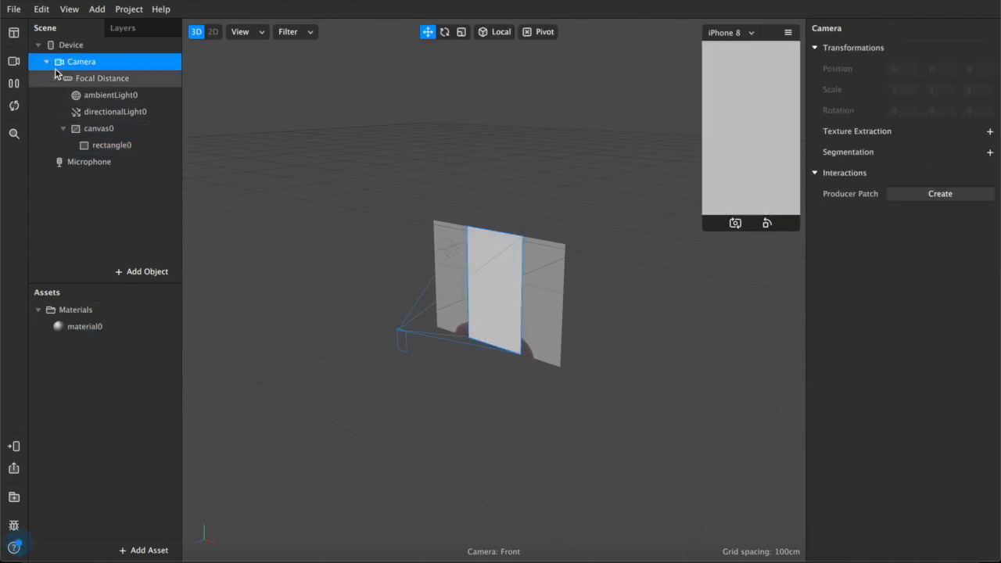
{"action": "left_click", "coordinate": [990, 154]}
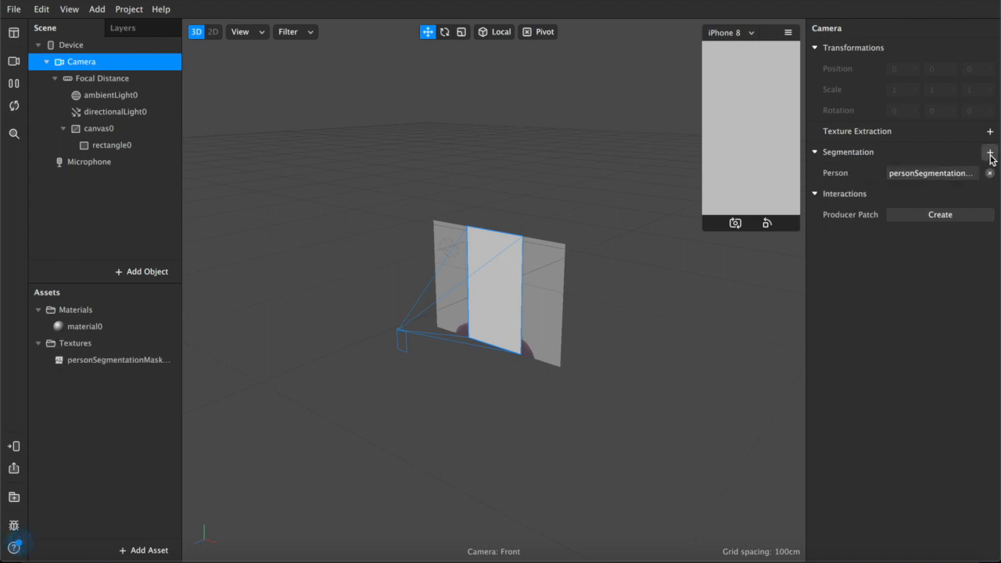
{"action": "left_click", "coordinate": [991, 131]}
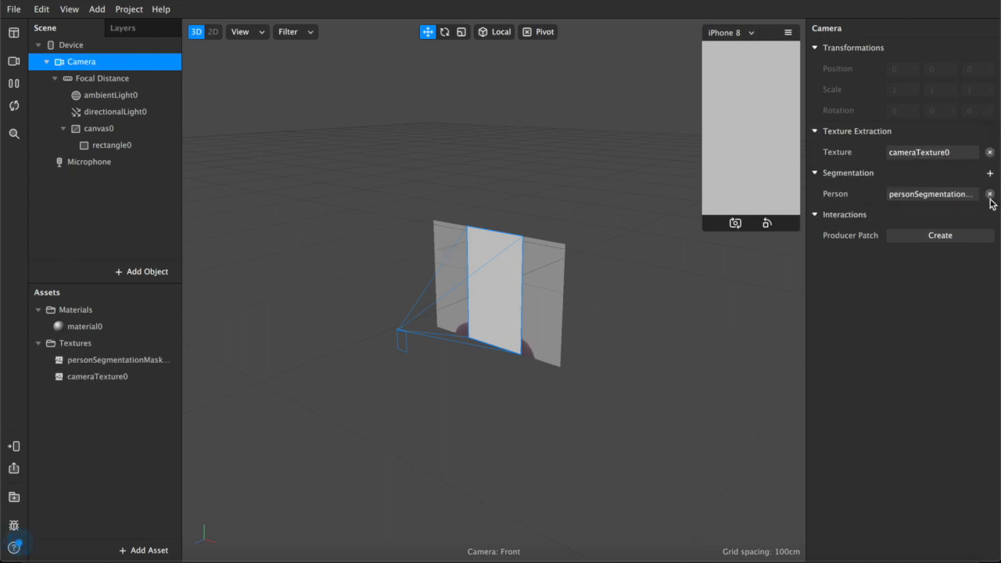
{"action": "left_click", "coordinate": [125, 360]}
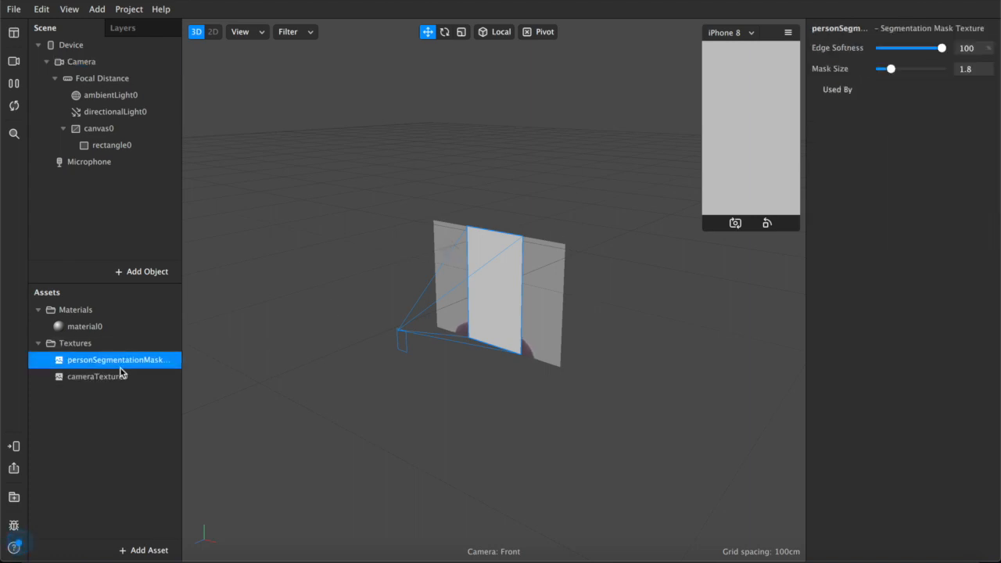
{"action": "left_click", "coordinate": [121, 376]}
Assign cameraTexture0 as the diffuse texture of material0
{"action": "left_click", "coordinate": [102, 326]}
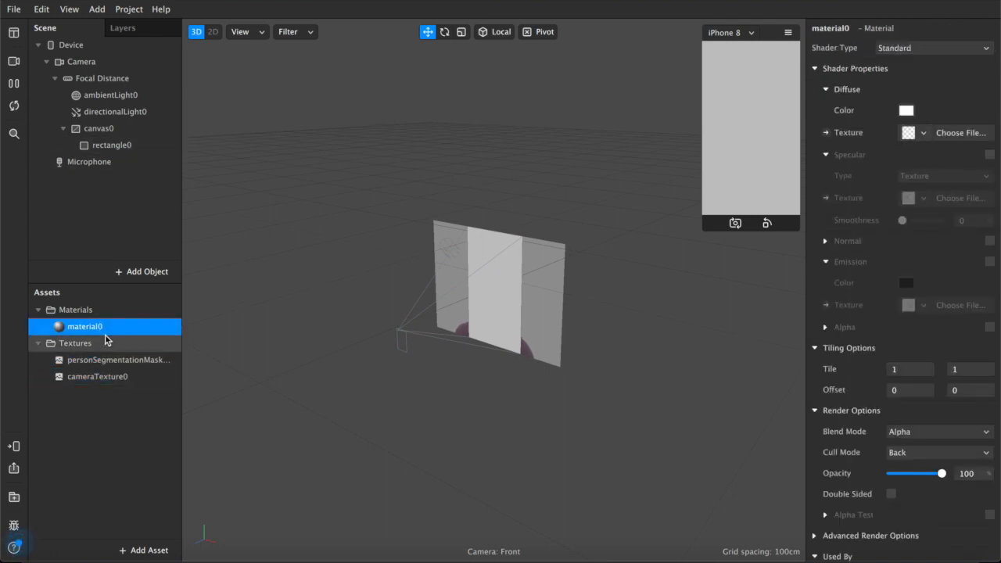
{"action": "left_click", "coordinate": [921, 133]}
{"action": "left_click", "coordinate": [858, 175]}
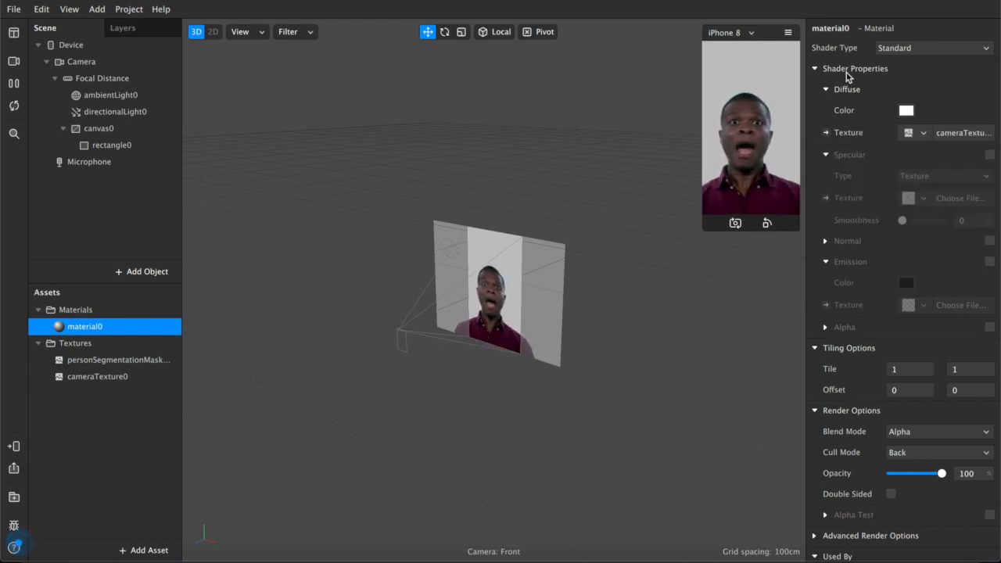
Enlarge the phone preview and switch its video source to FaceTime HD Camera (Built-in)
{"action": "left_click_drag", "start_coordinate": [706, 229], "coordinate": [579, 345]}
{"action": "left_click", "coordinate": [14, 60]}
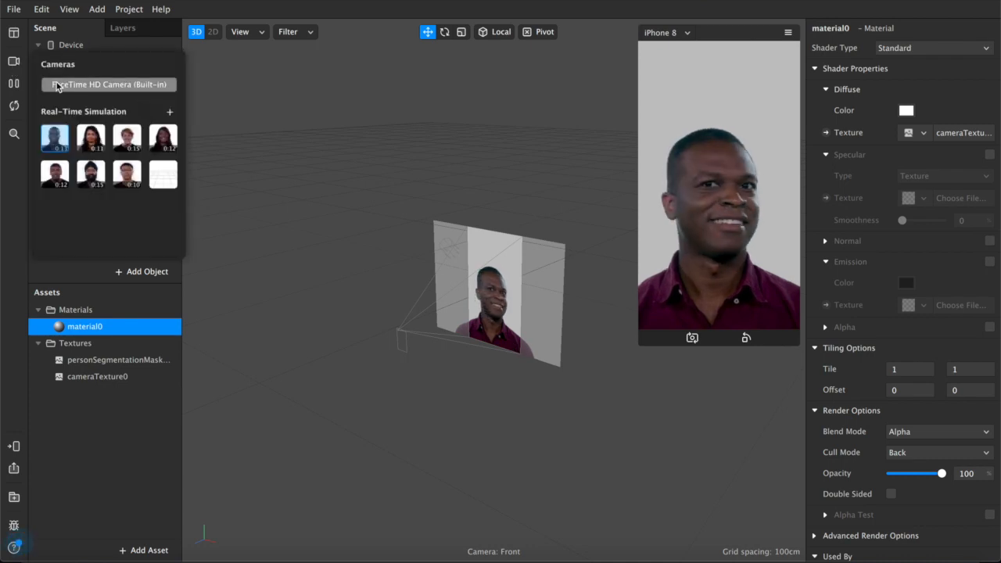
{"action": "left_click", "coordinate": [57, 86]}
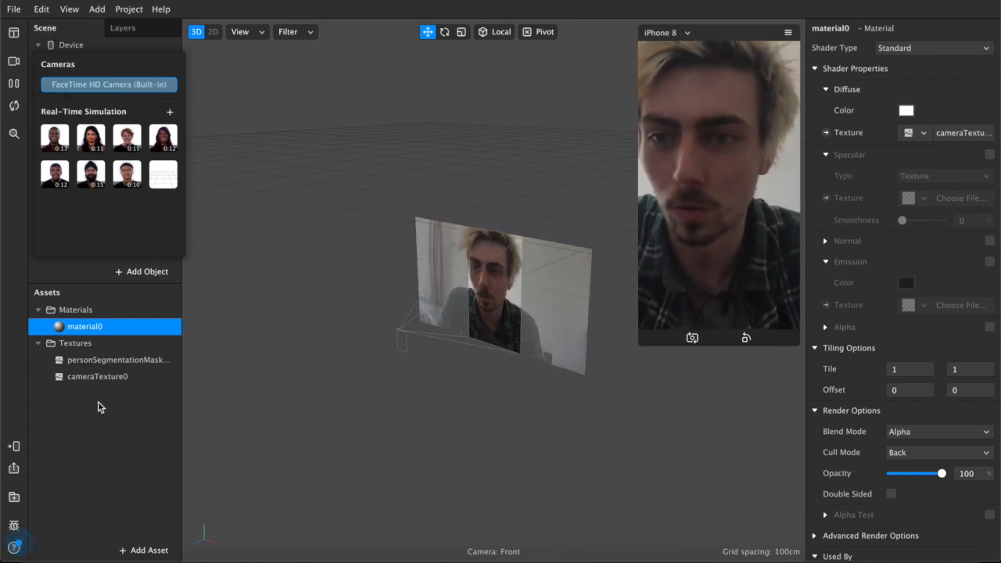
{"action": "left_click", "coordinate": [240, 245]}
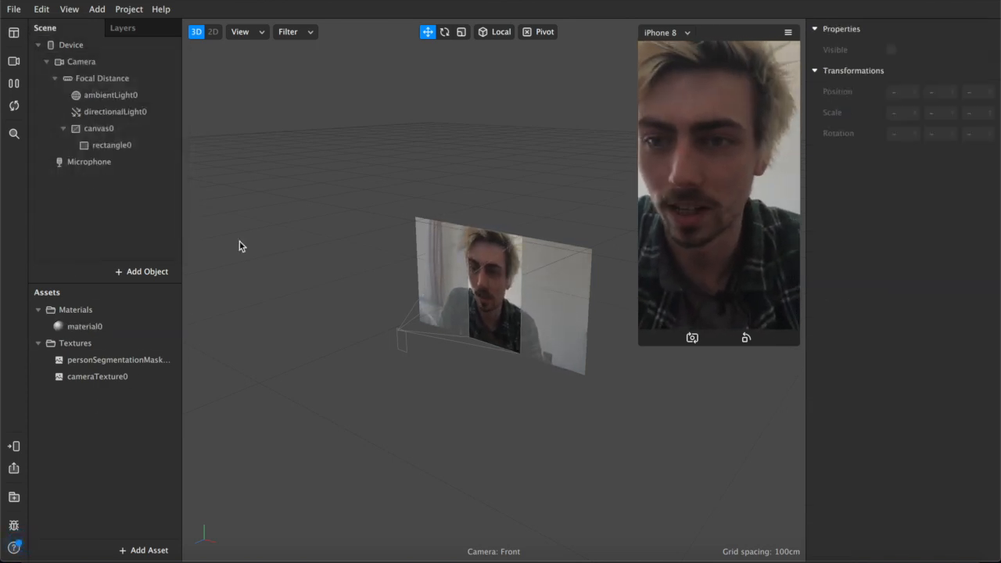
Import the free Tritone Color shader from the patch assets of the AR Library
{"action": "left_click", "coordinate": [144, 550]}
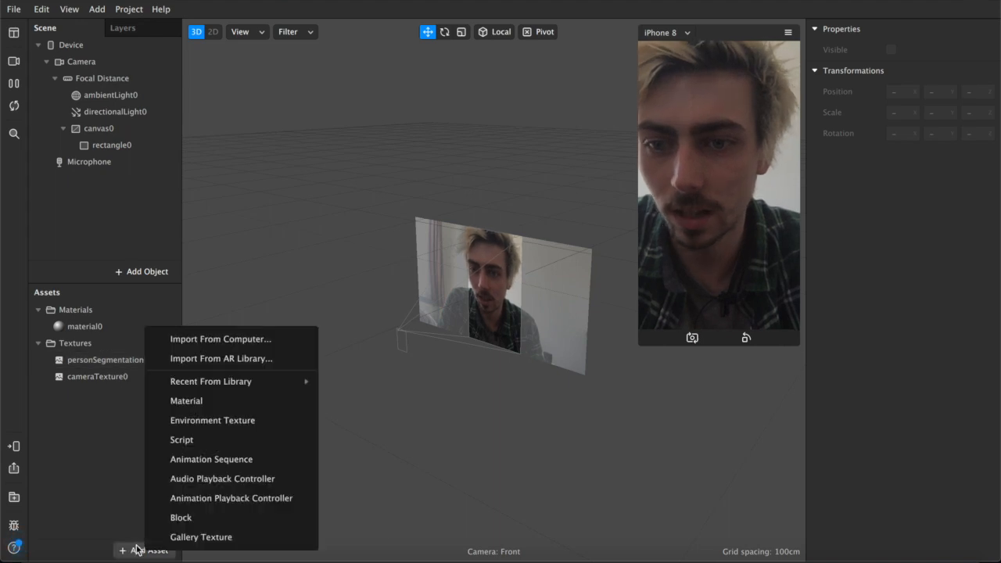
{"action": "left_click", "coordinate": [215, 360]}
{"action": "left_click", "coordinate": [218, 216]}
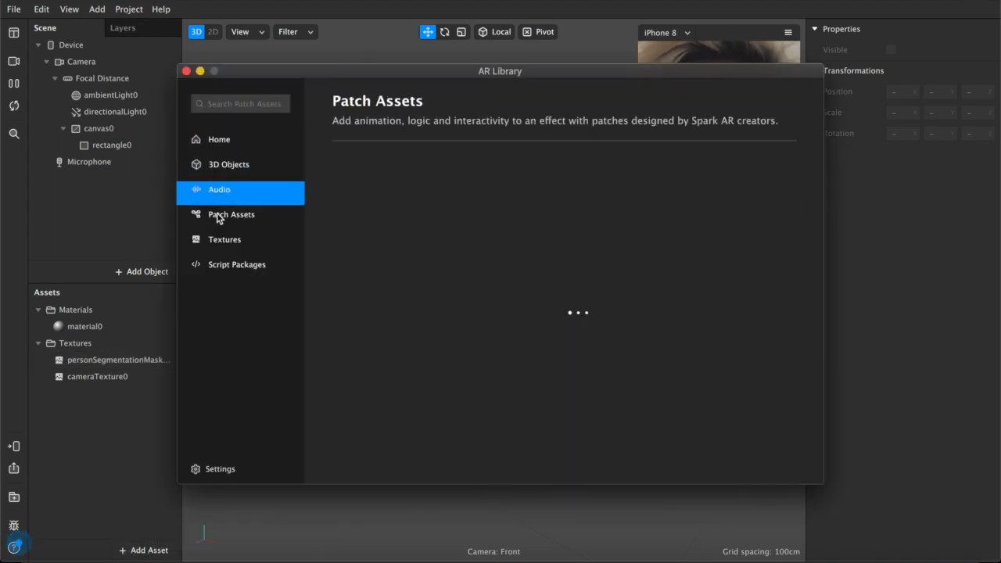
{"action": "left_click", "coordinate": [375, 327]}
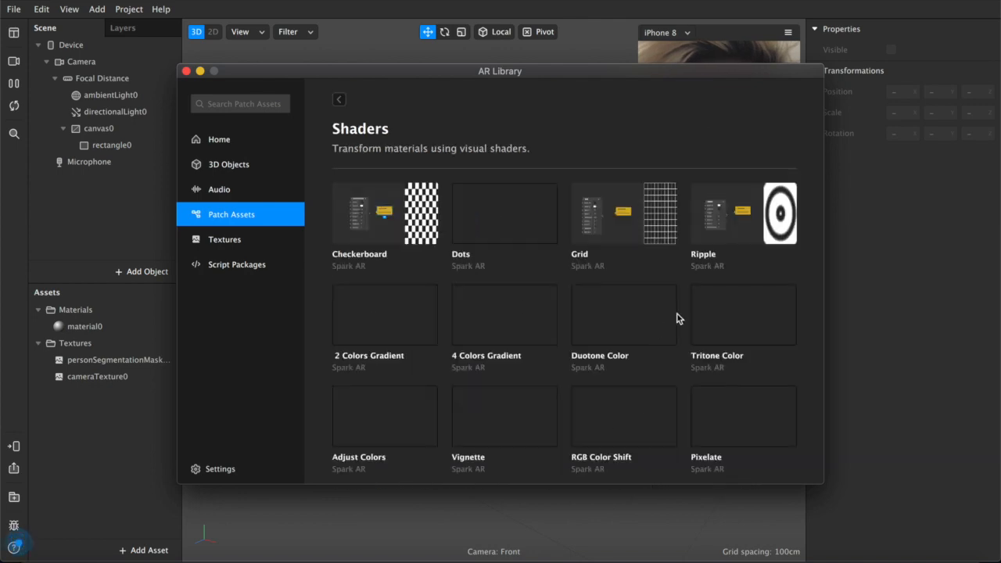
{"action": "left_click", "coordinate": [730, 325]}
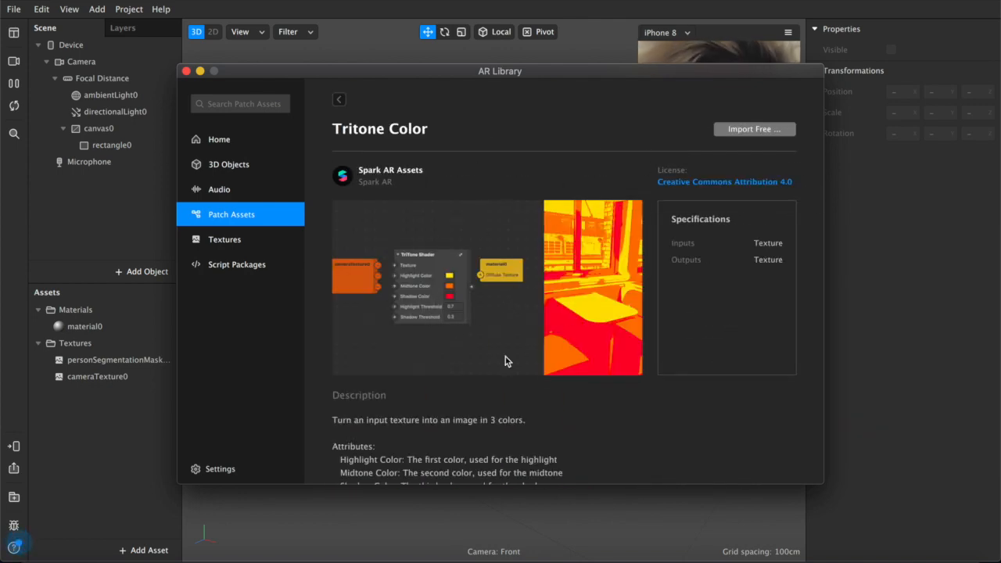
{"action": "scroll", "coordinate": [534, 301], "scroll_direction": "down", "scroll_amount": 4}
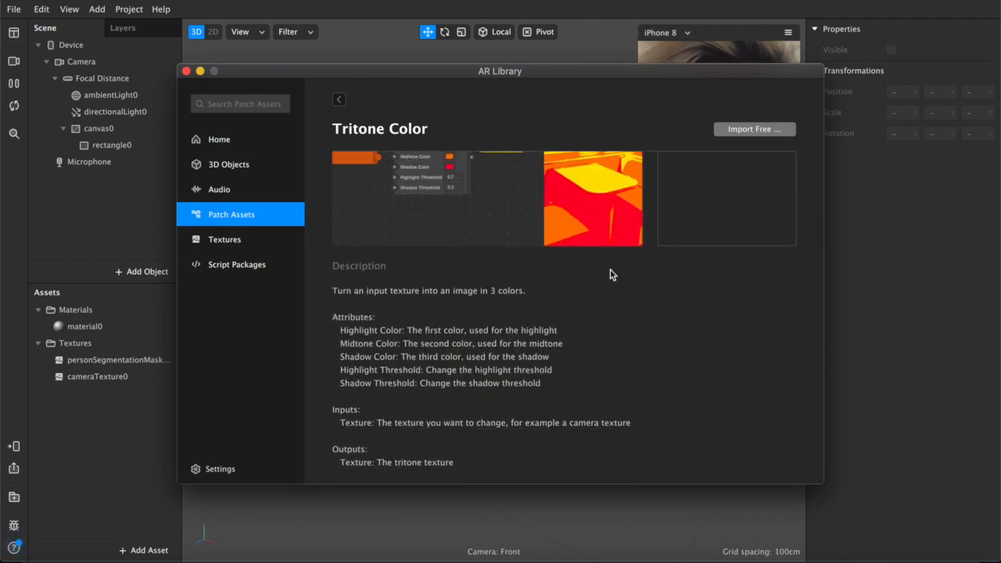
{"action": "left_click", "coordinate": [751, 129]}
{"action": "left_click", "coordinate": [747, 144]}
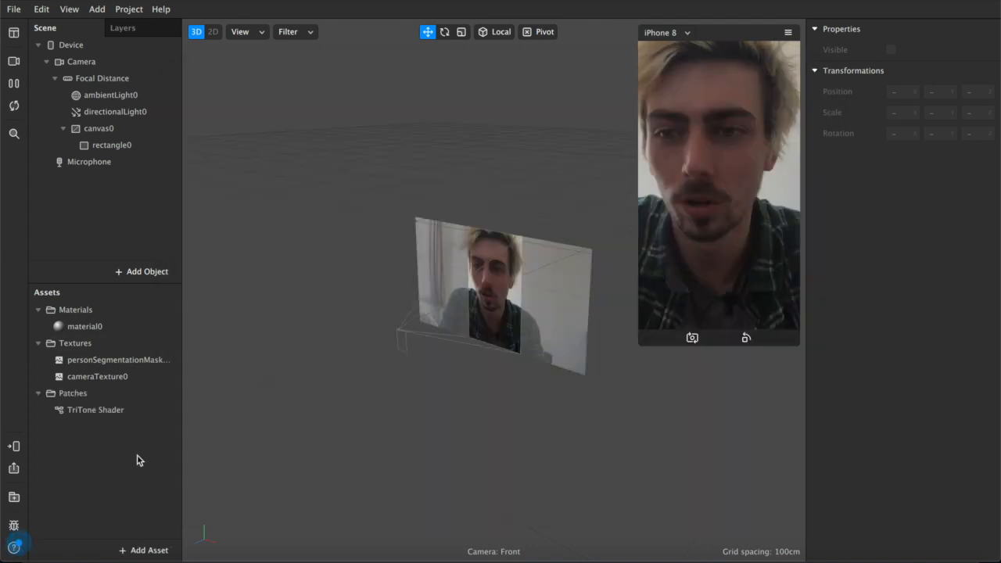
Show the Patch Editor and enlarge its area below the viewport
{"action": "left_click", "coordinate": [69, 8]}
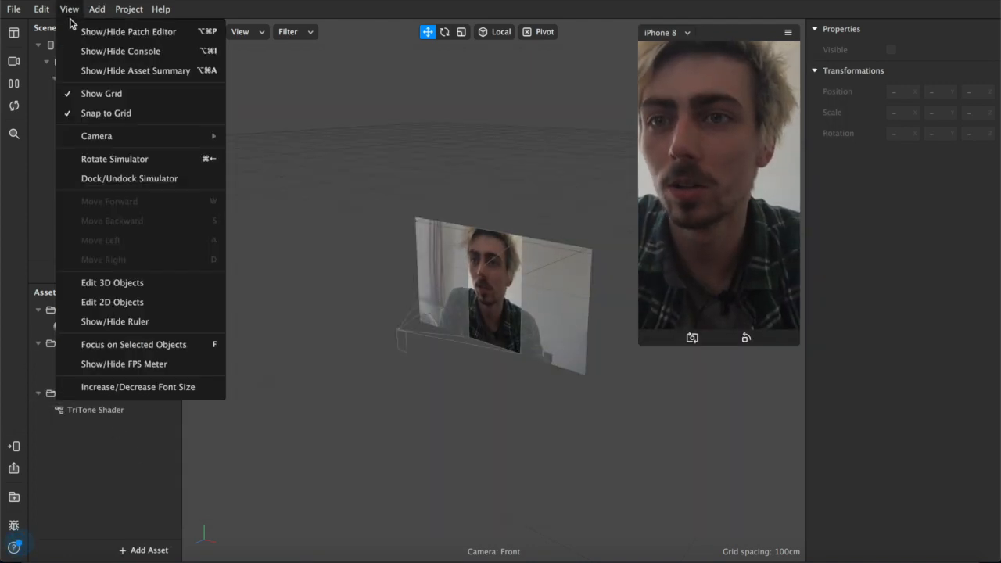
{"action": "left_click", "coordinate": [76, 29]}
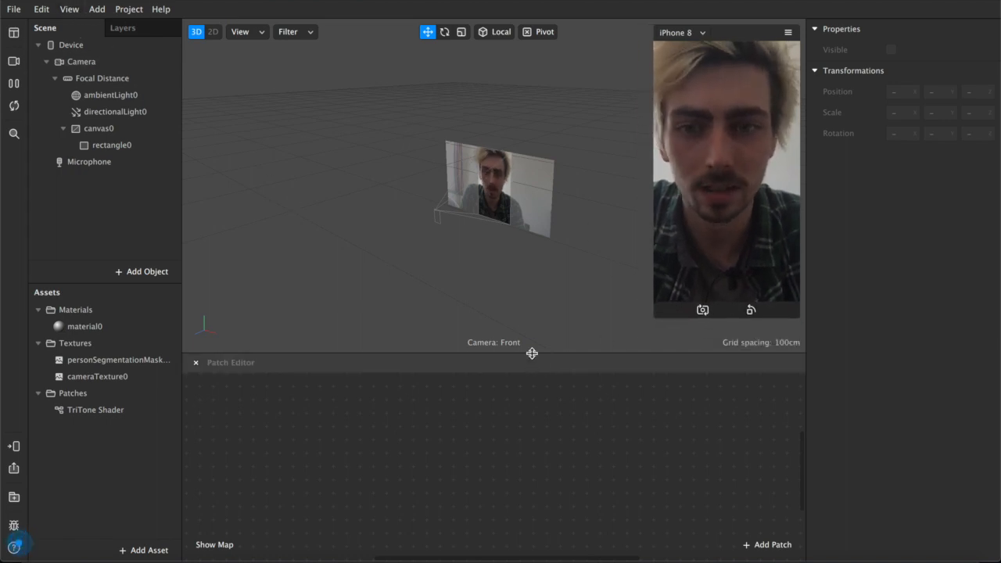
{"action": "left_click_drag", "start_coordinate": [532, 358], "coordinate": [540, 324]}
Add the TriTone Shader and cameraTexture0 to the patch graph, and connect the camera texture's RGBA output to the shader's Texture input
{"action": "left_click_drag", "start_coordinate": [108, 413], "coordinate": [469, 412]}
{"action": "left_click", "coordinate": [94, 377]}
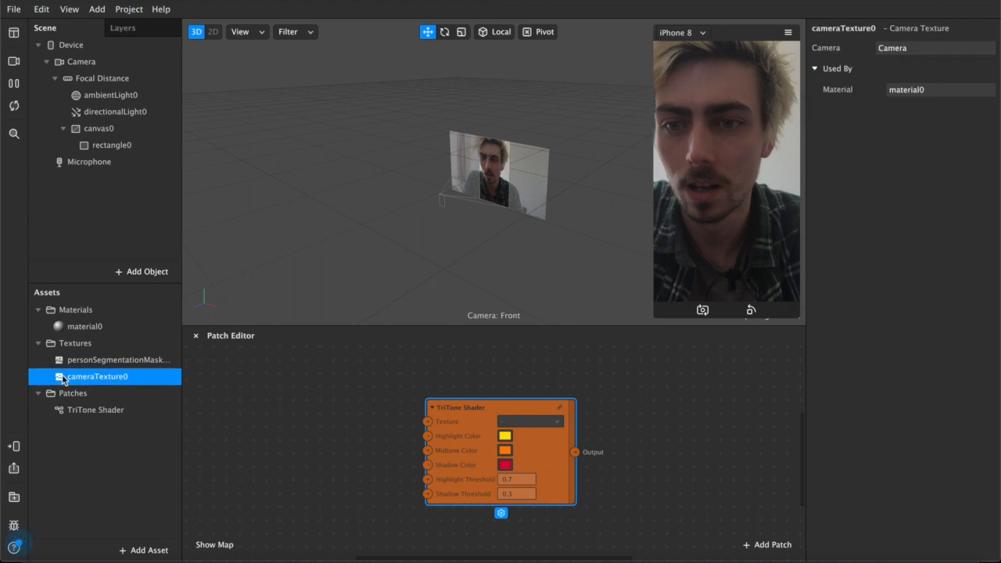
{"action": "left_click_drag", "start_coordinate": [93, 381], "coordinate": [288, 425]}
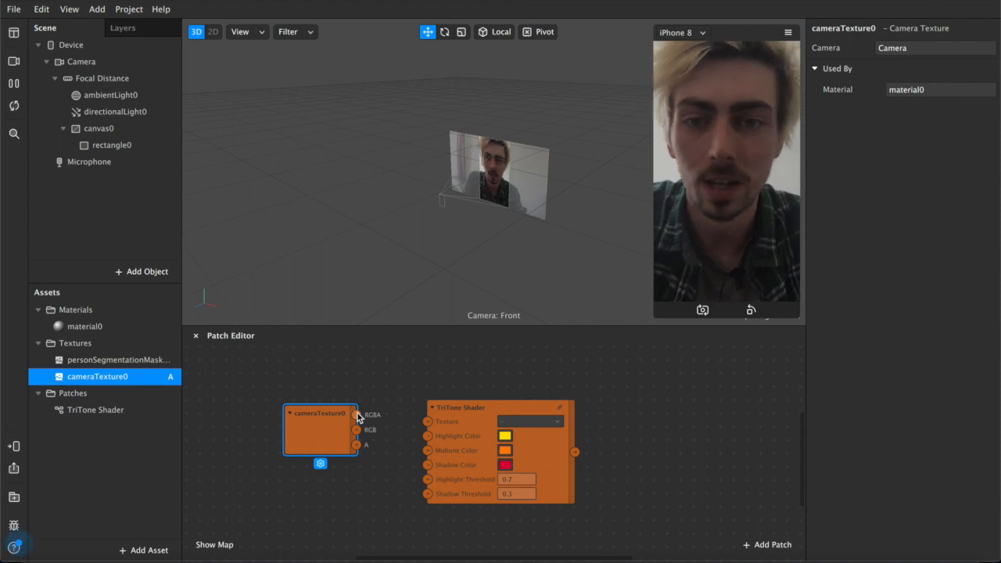
{"action": "left_click_drag", "start_coordinate": [356, 417], "coordinate": [364, 421]}
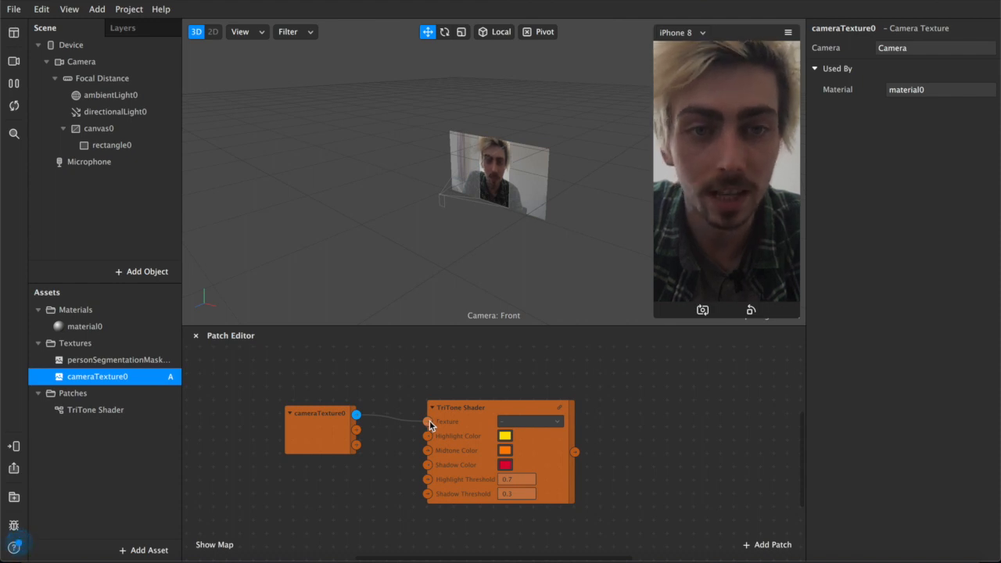
{"action": "left_click_drag", "start_coordinate": [429, 425], "coordinate": [459, 383]}
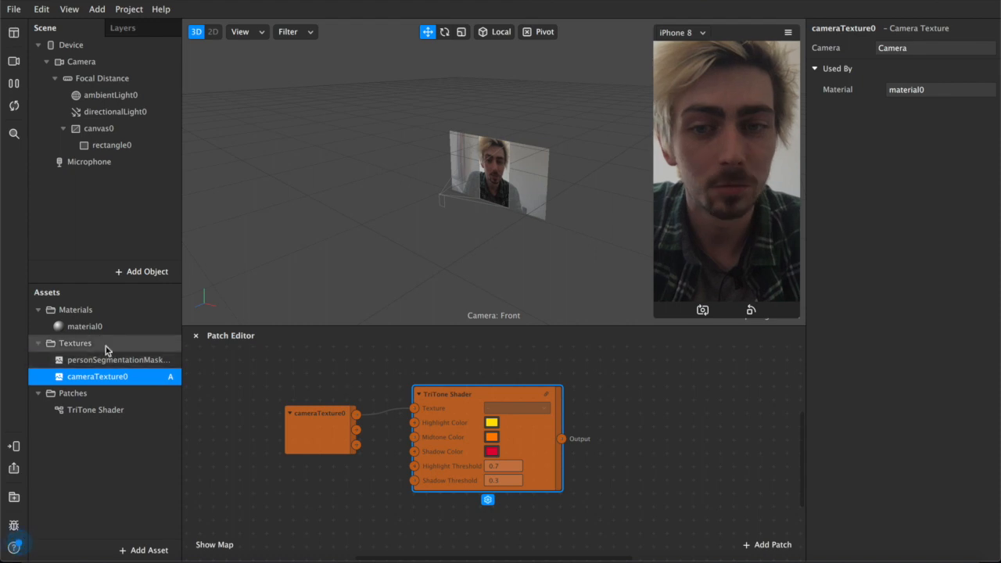
Create a patch for the diffuse texture of material0
{"action": "left_click", "coordinate": [96, 330]}
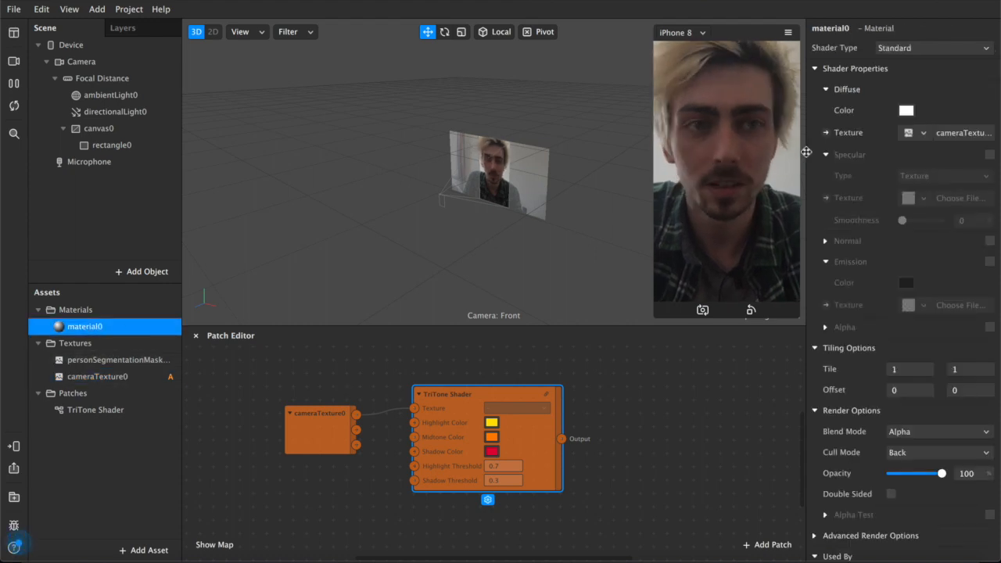
{"action": "left_click", "coordinate": [827, 134]}
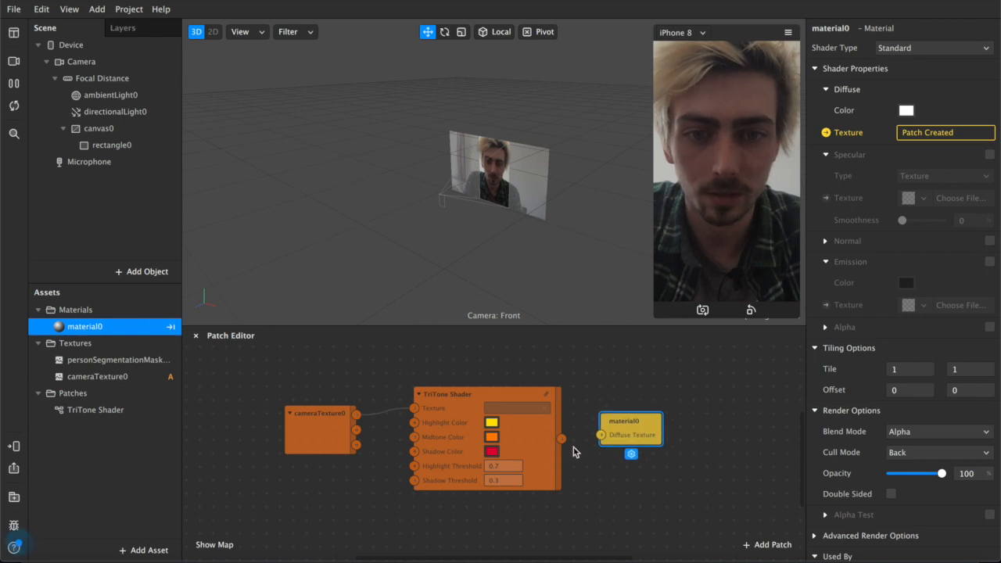
Connect the TriTone Shader's output to material0's Diffuse Texture and set the shader's Highlight Color to Snow
{"action": "left_click_drag", "start_coordinate": [562, 442], "coordinate": [601, 438]}
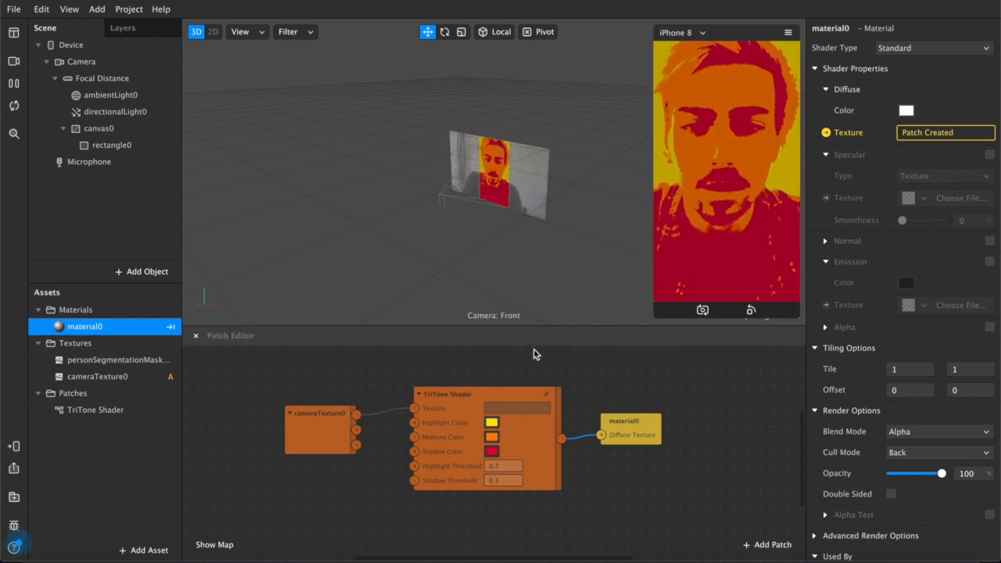
{"action": "left_click", "coordinate": [492, 423]}
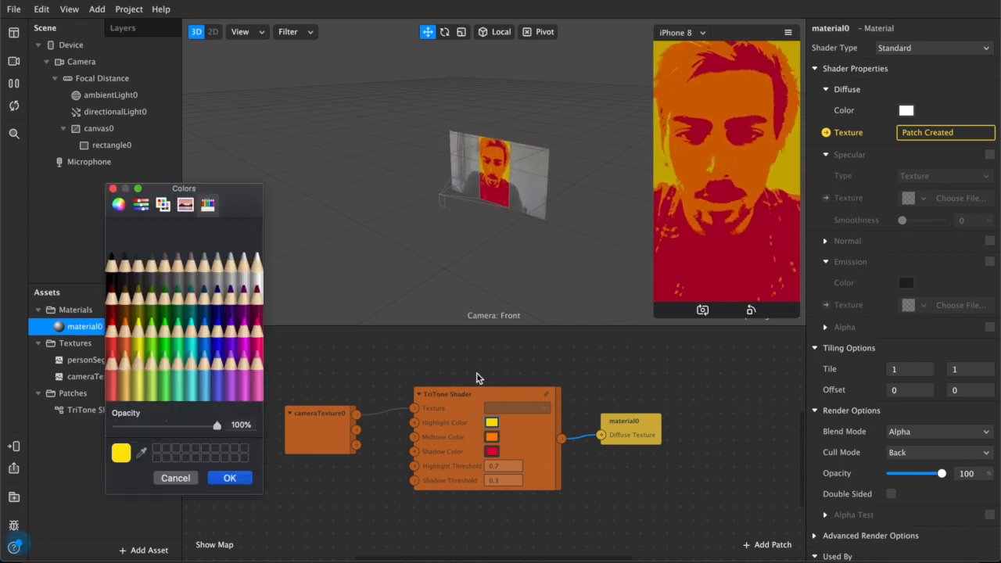
{"action": "left_click", "coordinate": [258, 269]}
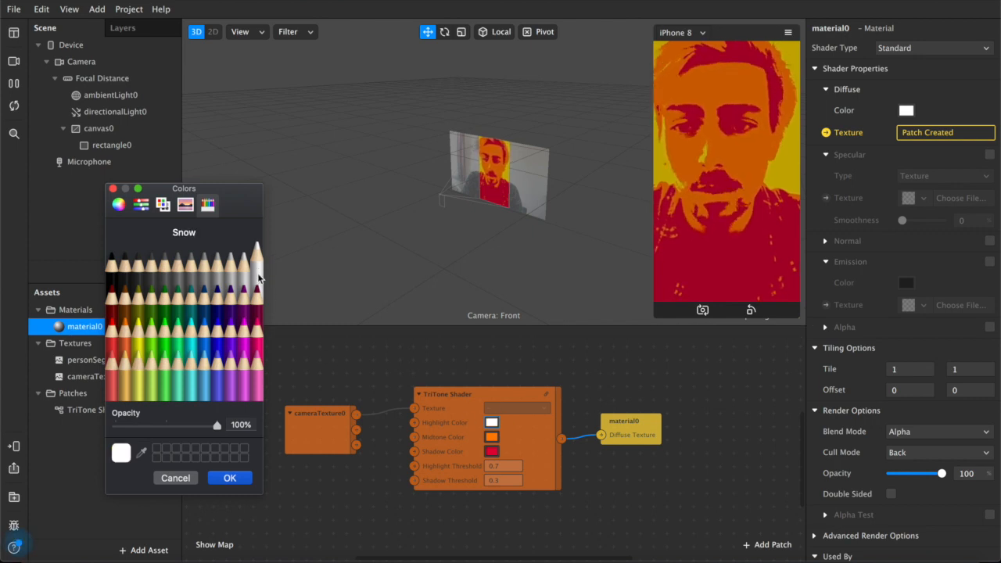
{"action": "left_click", "coordinate": [231, 478]}
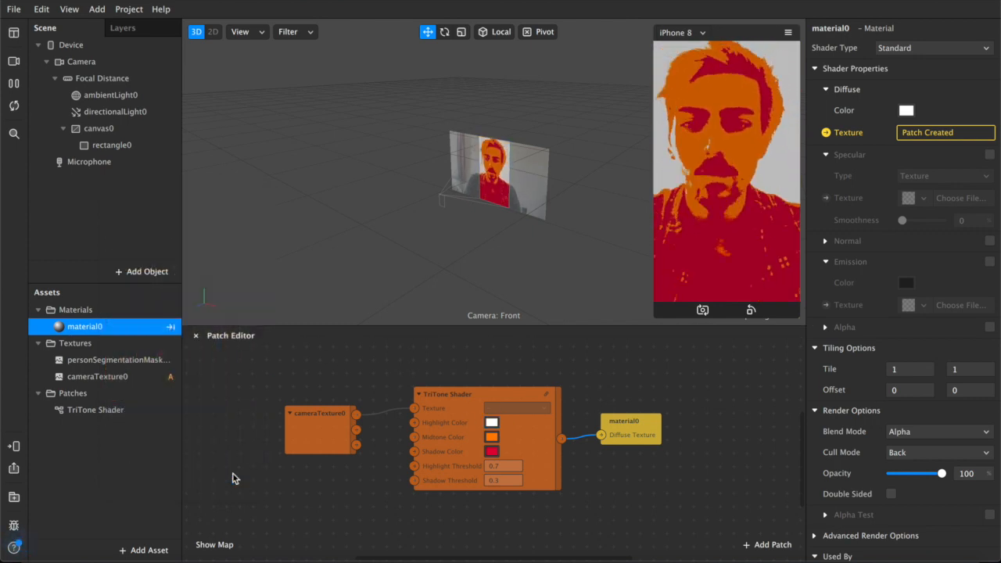
Set the TriTone Shader's Shadow Color to the dark blue Ocean pencil colour
{"action": "left_click", "coordinate": [491, 451]}
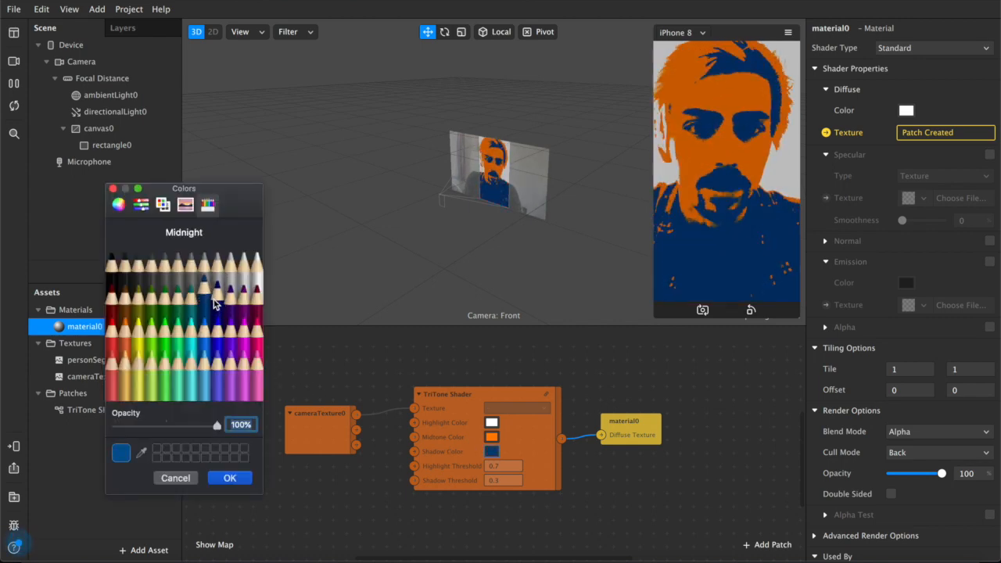
{"action": "left_click", "coordinate": [217, 301]}
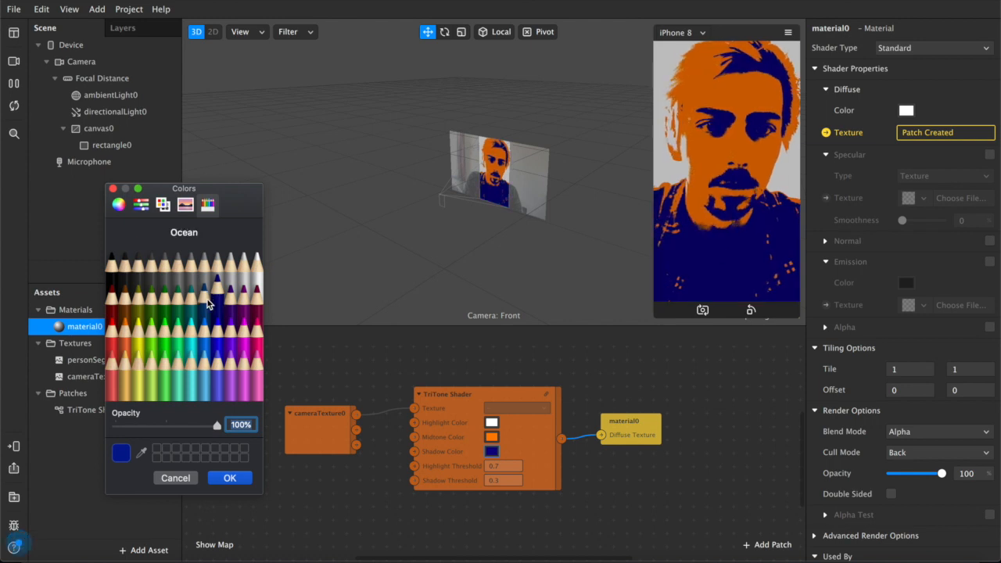
{"action": "left_click", "coordinate": [203, 304]}
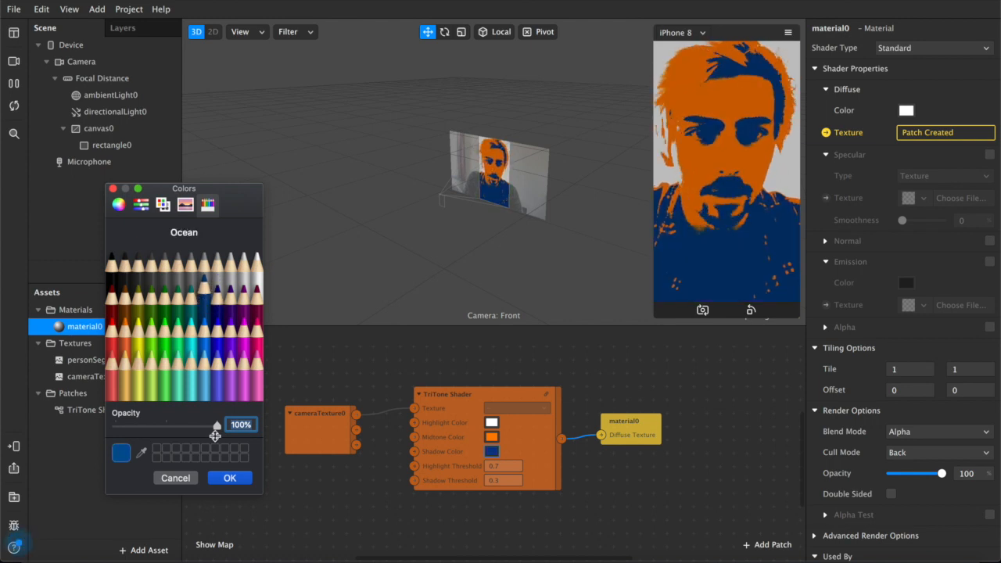
{"action": "left_click", "coordinate": [226, 479]}
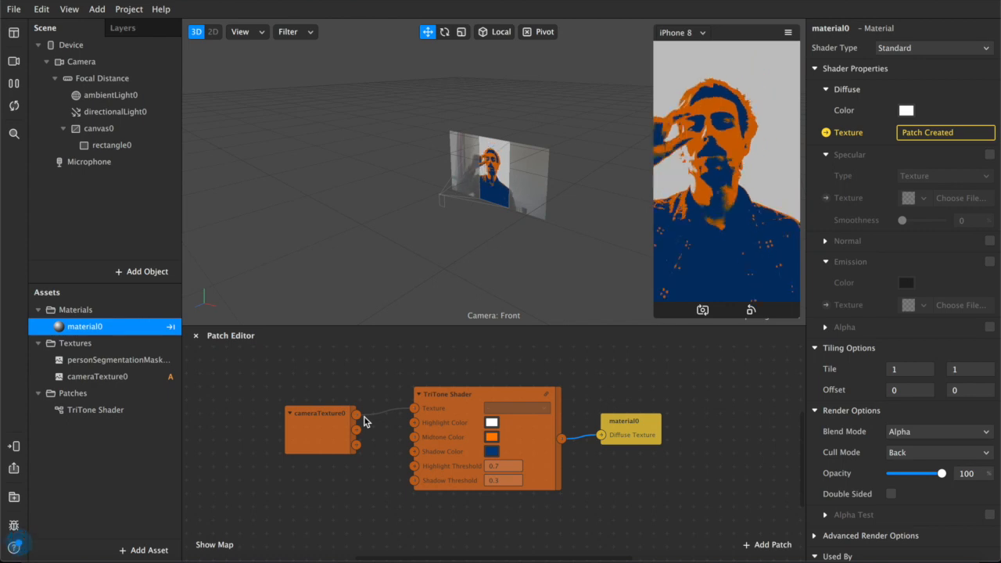
Preview several pencil colours for the TriTone Shader's Midtone Color and set it to the light blue Sky
{"action": "left_click", "coordinate": [492, 437]}
{"action": "left_click", "coordinate": [139, 337]}
{"action": "left_click", "coordinate": [150, 338]}
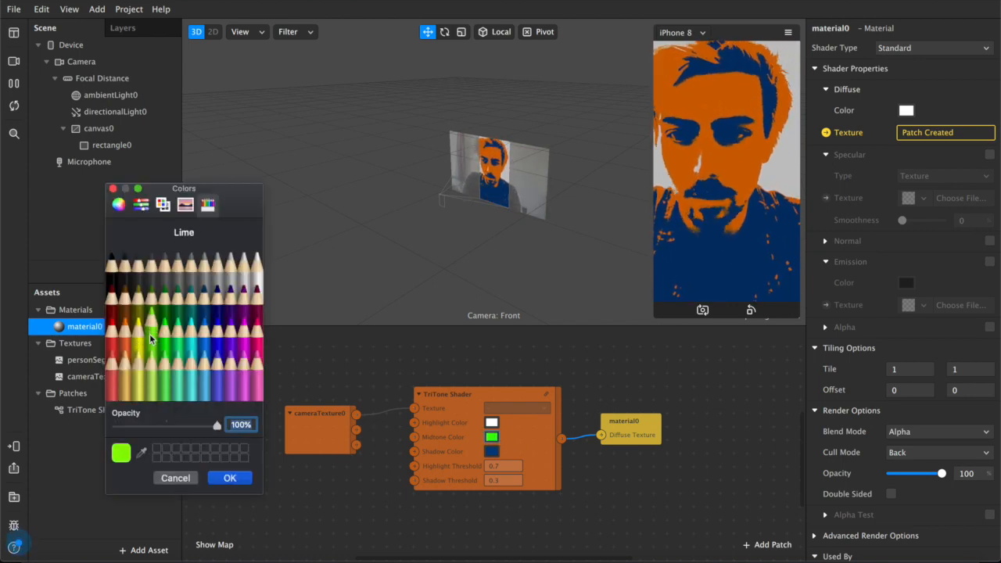
{"action": "left_click", "coordinate": [181, 337]}
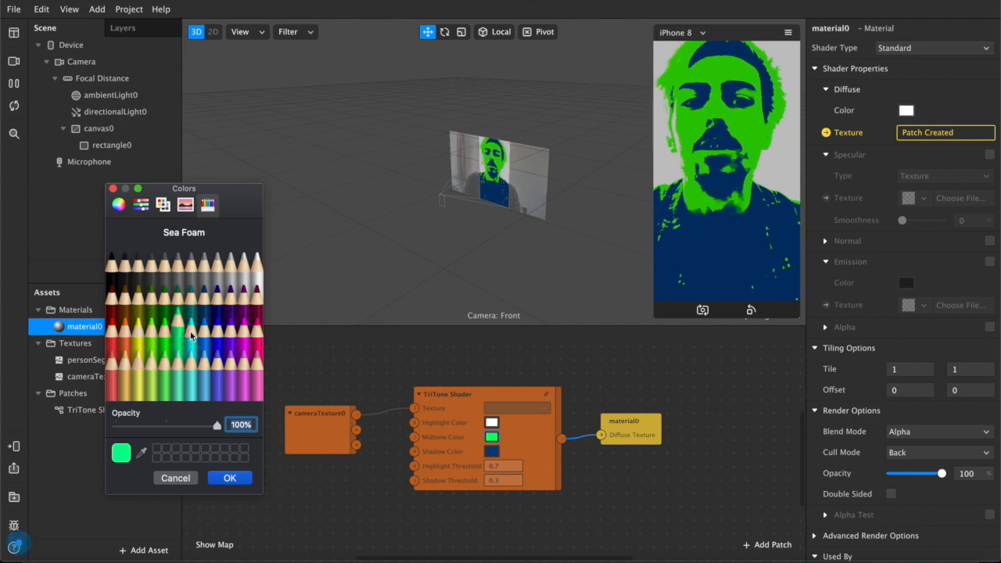
{"action": "left_click", "coordinate": [210, 333]}
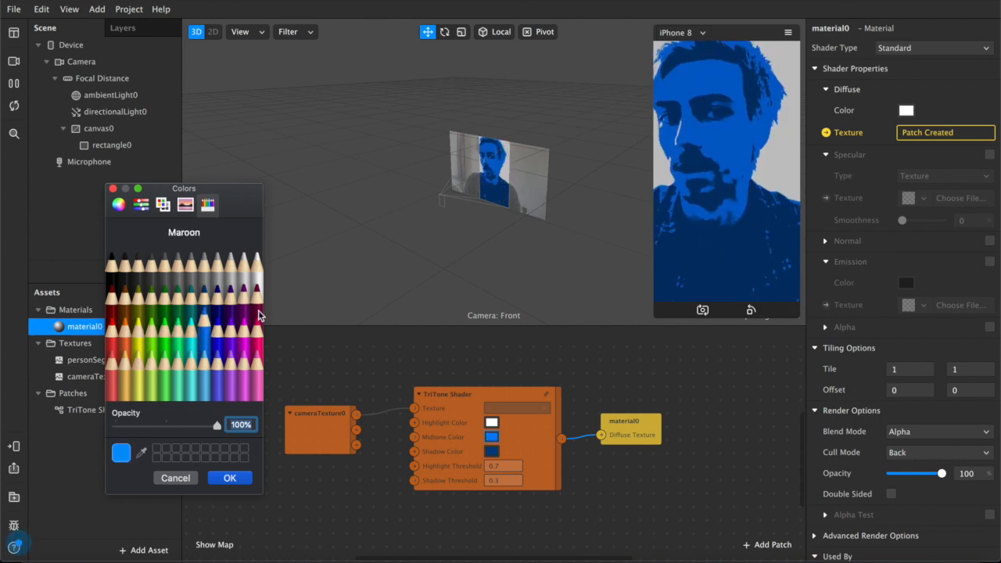
{"action": "left_click", "coordinate": [256, 335]}
{"action": "left_click", "coordinate": [257, 271]}
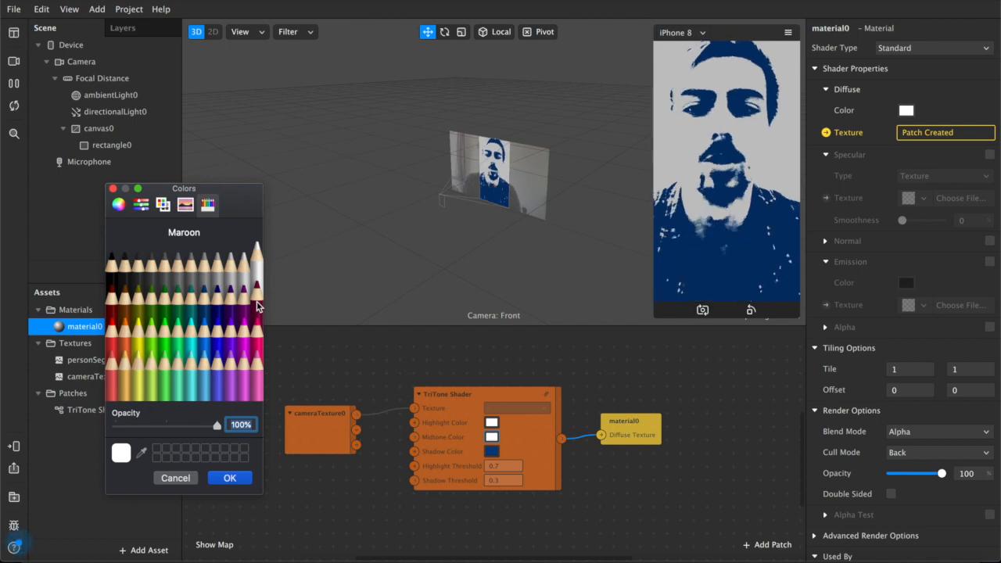
{"action": "left_click", "coordinate": [185, 311]}
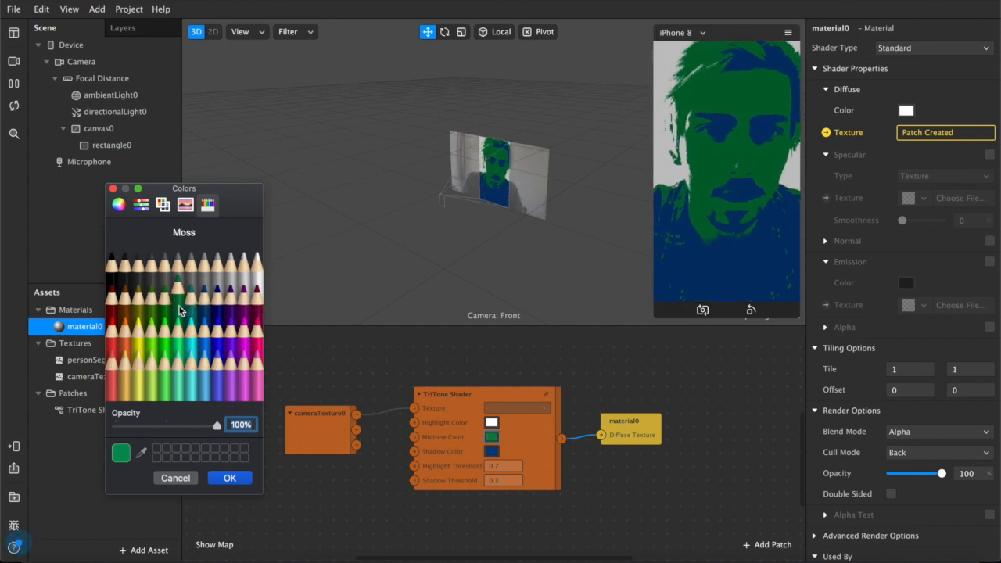
{"action": "left_click", "coordinate": [139, 296]}
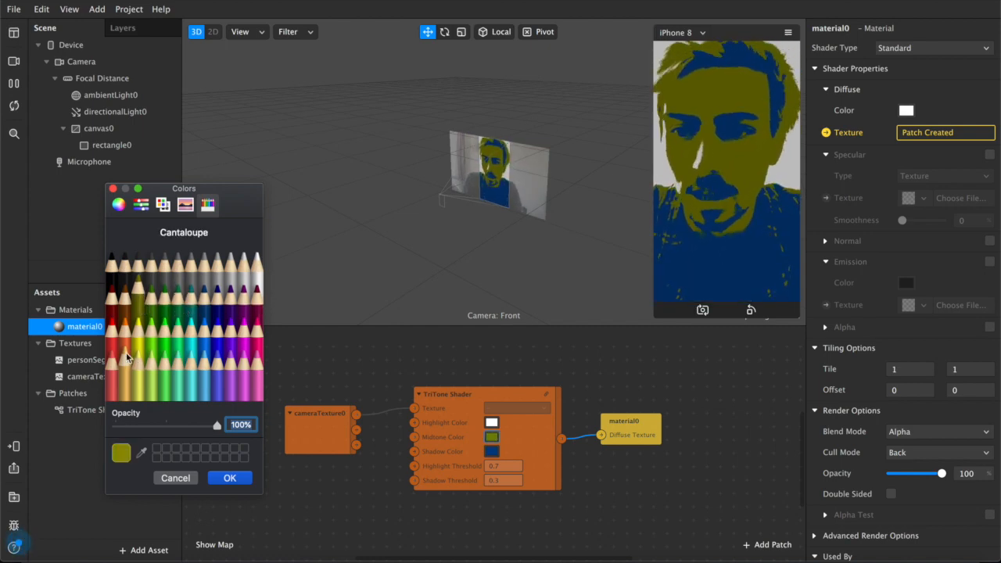
{"action": "left_click", "coordinate": [112, 327]}
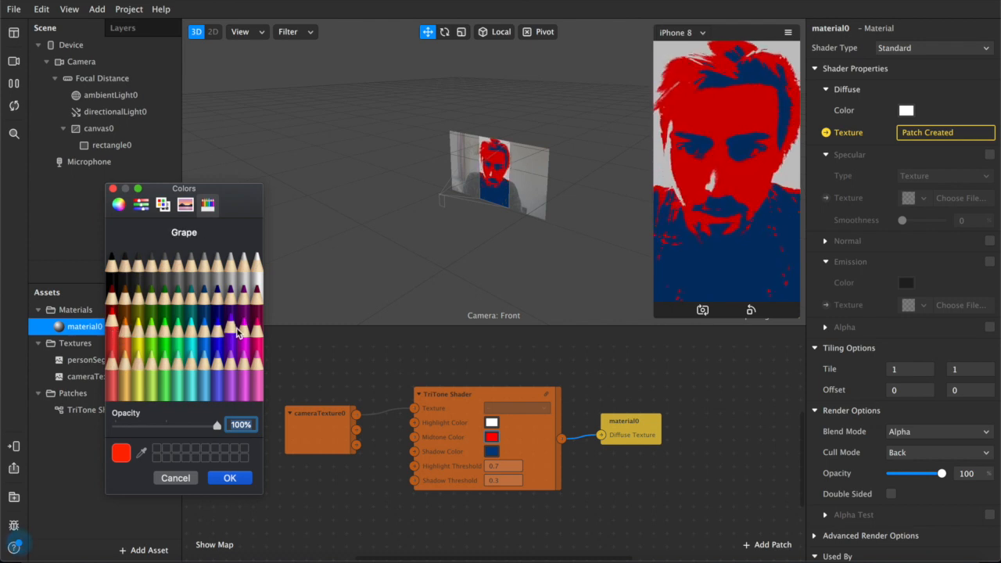
{"action": "left_click", "coordinate": [187, 342]}
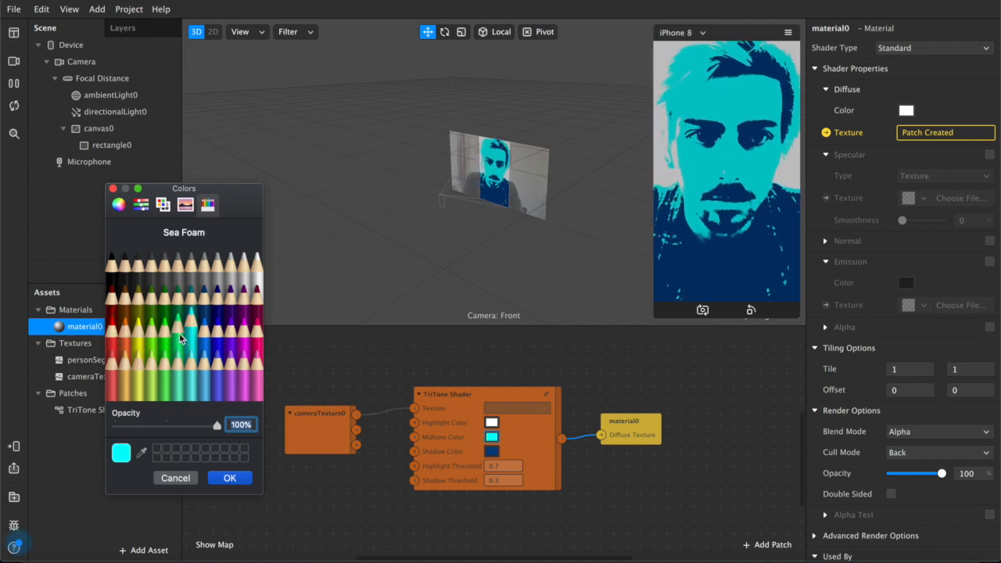
{"action": "left_click", "coordinate": [179, 379]}
{"action": "left_click", "coordinate": [203, 378]}
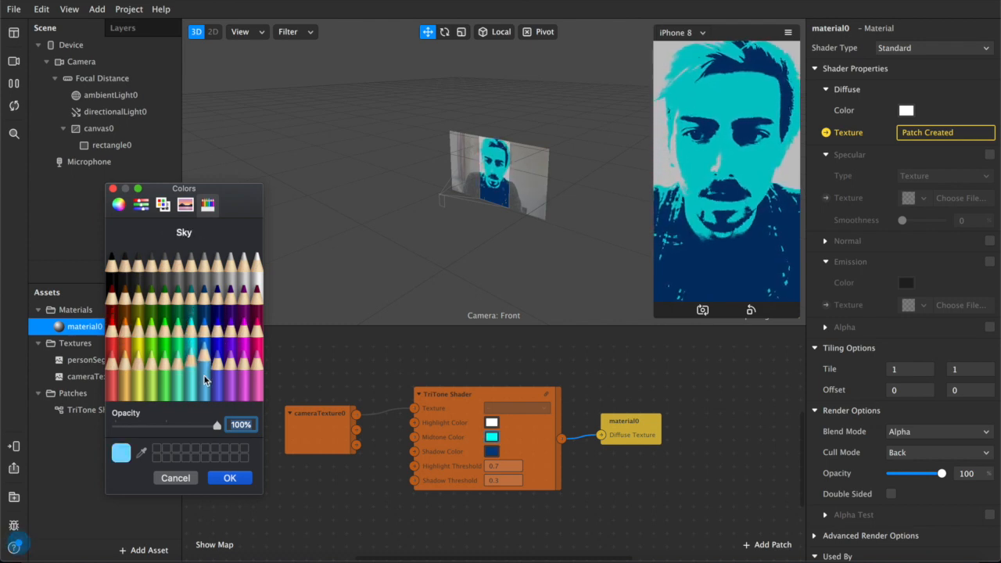
{"action": "left_click", "coordinate": [231, 478]}
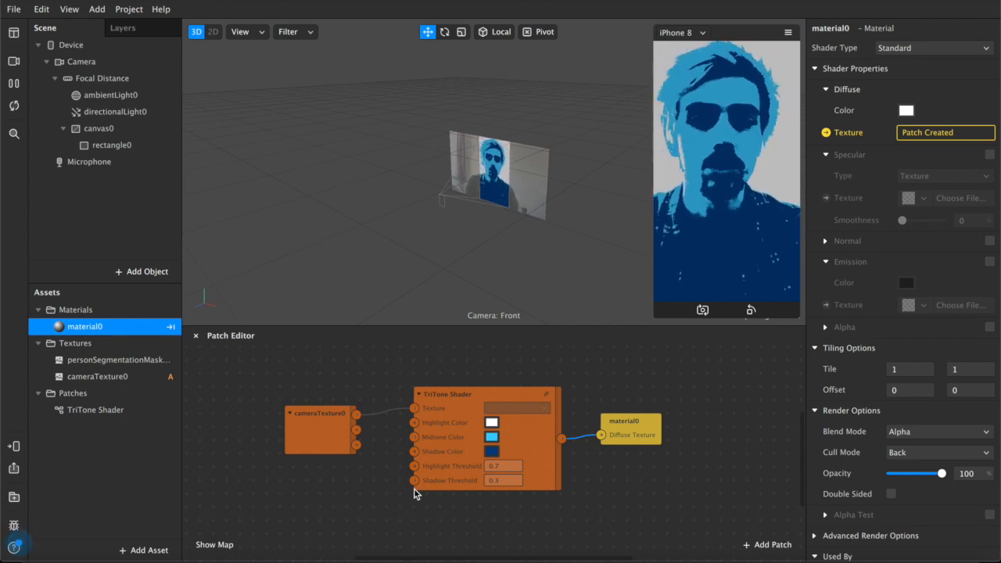
Test the TriTone Shader's Highlight Threshold at values such as 0.01, 0.3, 0.4 and 0.5
{"action": "left_click", "coordinate": [444, 471]}
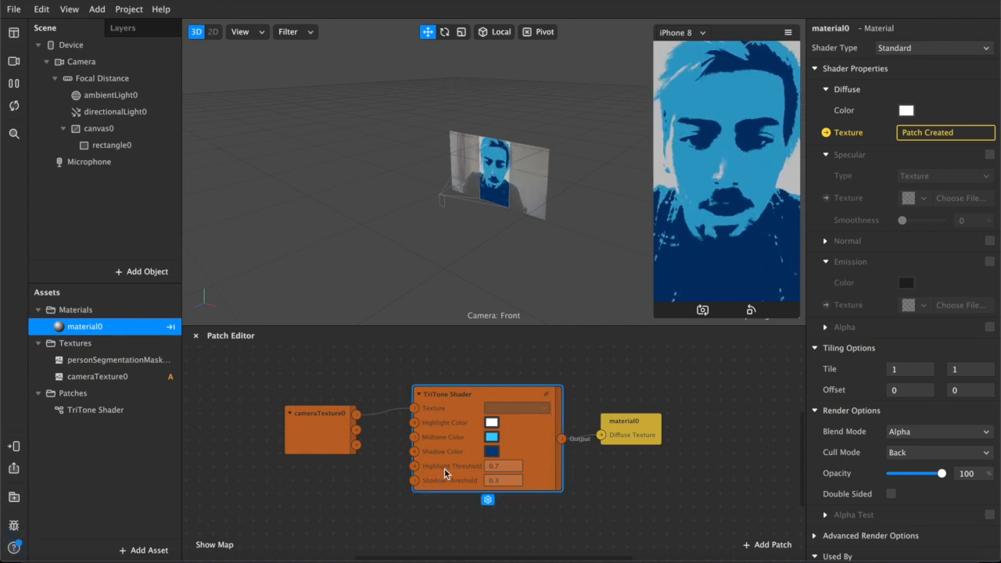
{"action": "left_click", "coordinate": [505, 470]}
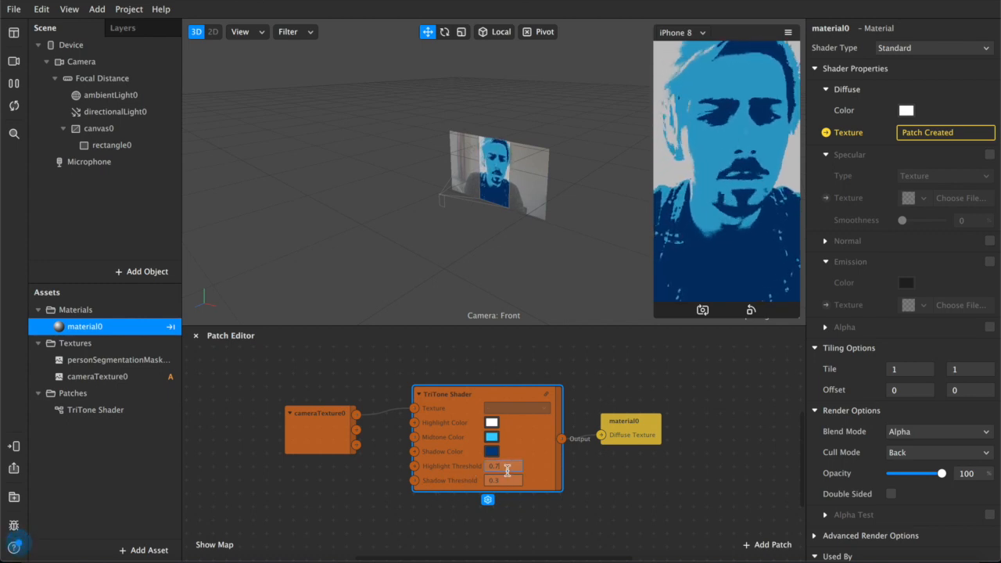
{"action": "key", "text": "BackSpace"}
{"action": "type", "text": ".01"}
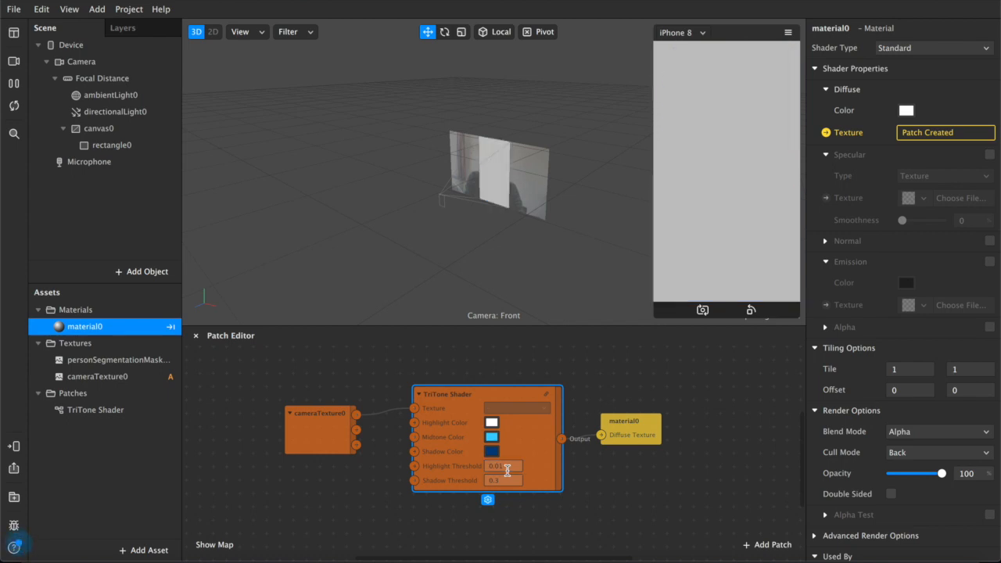
{"action": "key", "text": "BackSpace"}
{"action": "key", "text": "BackSpace"}
{"action": "key", "text": "BackSpace"}
{"action": "key", "text": "BackSpace"}
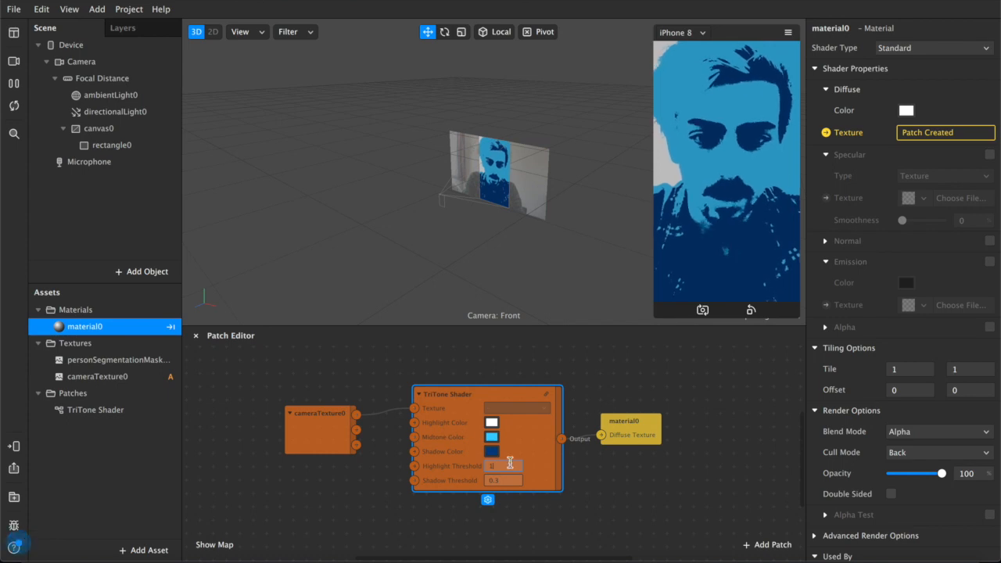
{"action": "type", "text": ".5"}
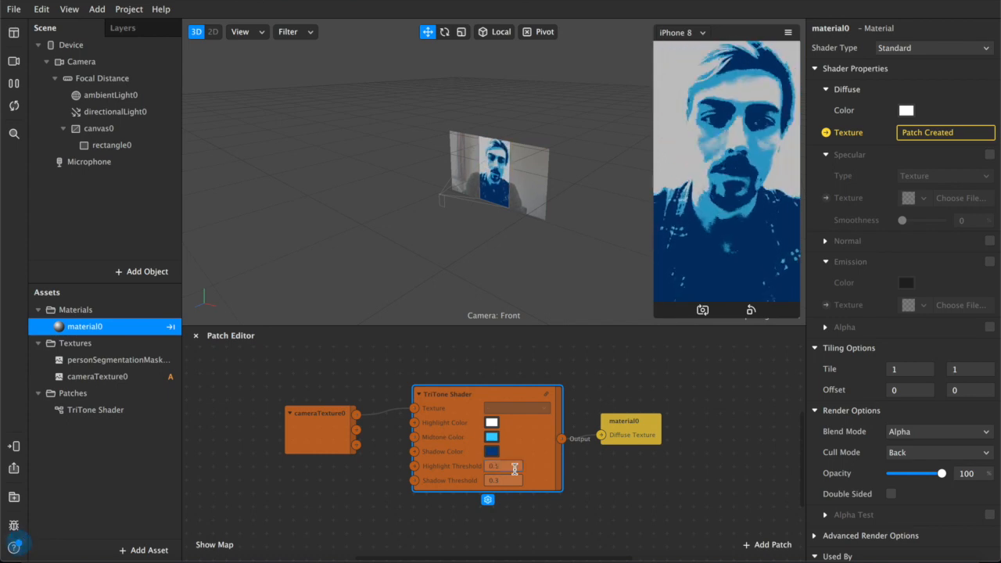
{"action": "key", "text": "BackSpace"}
{"action": "type", "text": "7"}
{"action": "key", "text": "BackSpace"}
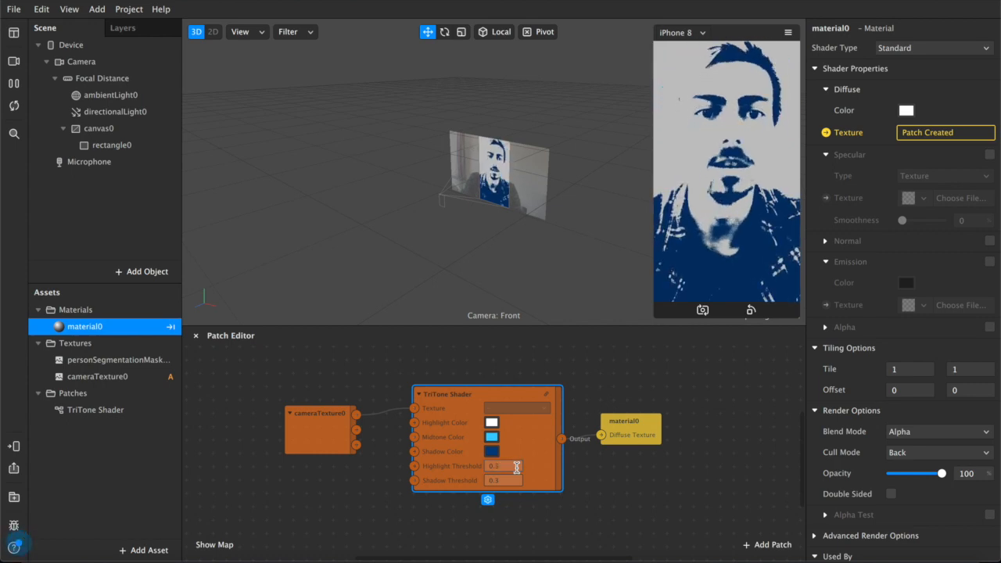
{"action": "key", "text": "BackSpace"}
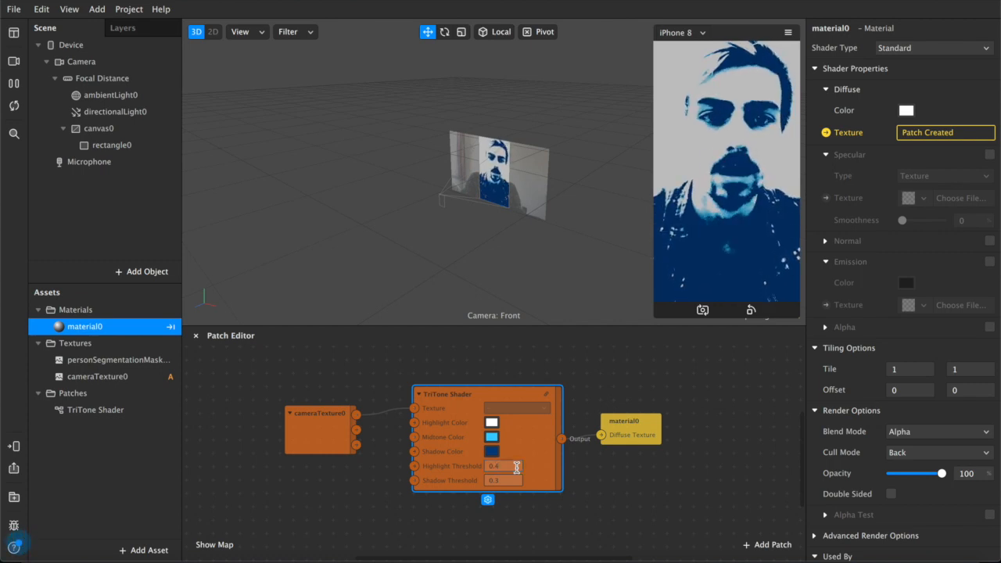
{"action": "key", "text": "Return"}
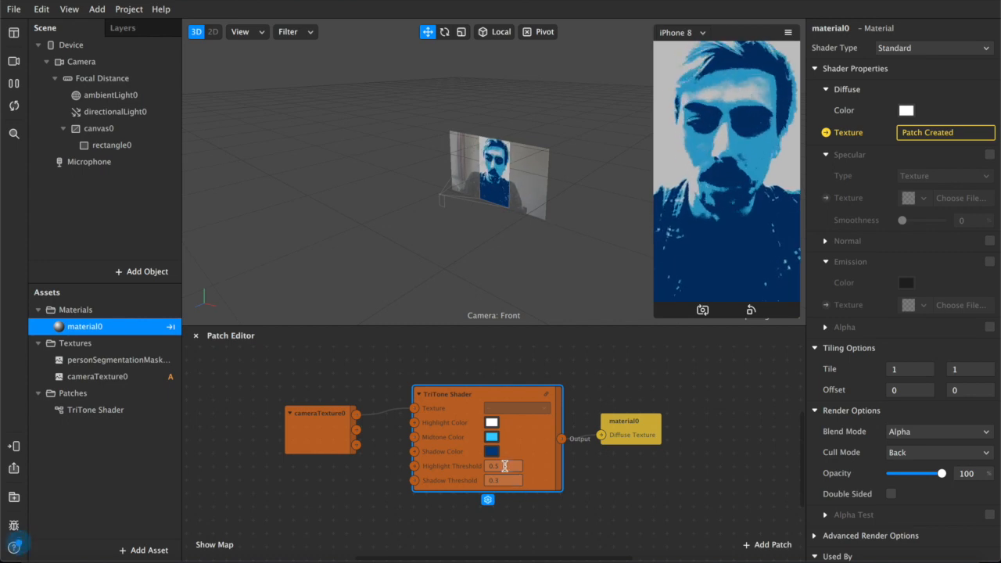
Test the TriTone Shader's Shadow Threshold at values such as 0, 0.99 and 0.1
{"action": "left_click", "coordinate": [504, 466]}
{"action": "left_click", "coordinate": [506, 479]}
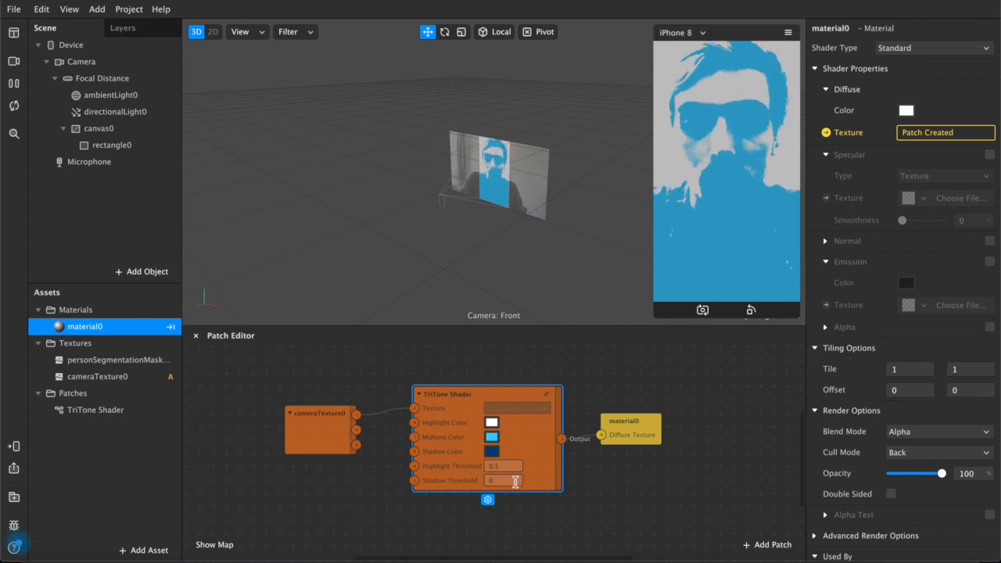
{"action": "left_click", "coordinate": [506, 481]}
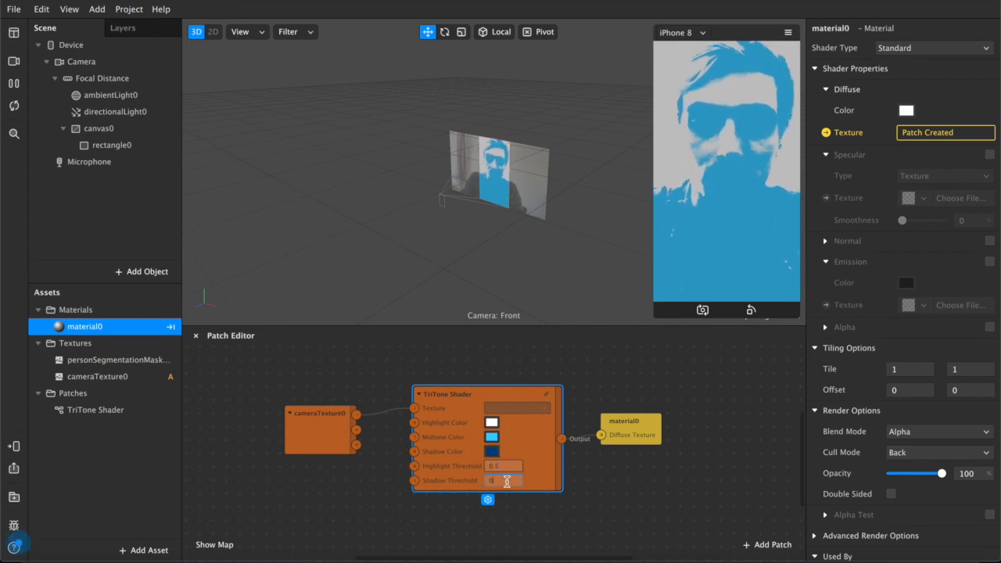
{"action": "type", "text": "0.99"}
{"action": "key", "text": "Return"}
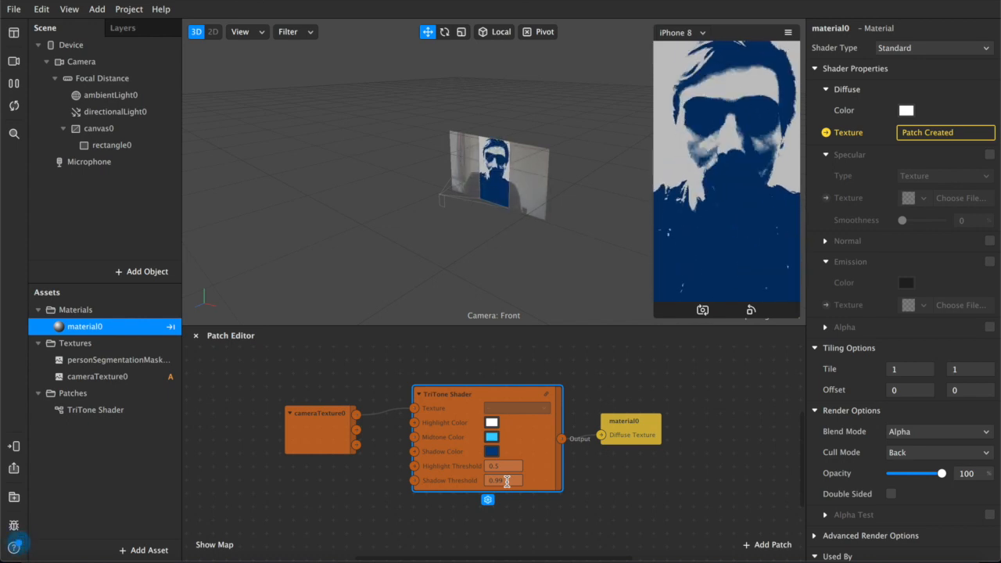
{"action": "left_click", "coordinate": [510, 477]}
{"action": "type", "text": "0.5"}
{"action": "key", "text": "Return"}
{"action": "left_click", "coordinate": [514, 483]}
{"action": "key", "text": "Return"}
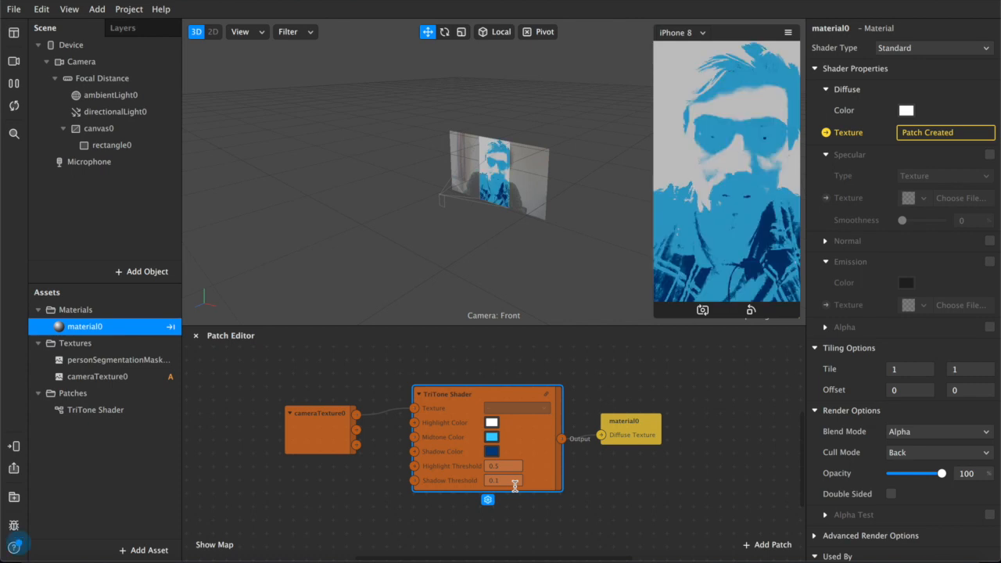
Restore the TriTone Shader's Shadow Threshold to 0.3 and its Highlight Threshold to 0.7
{"action": "left_click", "coordinate": [515, 485]}
{"action": "key", "text": "BackSpace"}
{"action": "type", "text": "3"}
{"action": "key", "text": "Return"}
{"action": "left_click", "coordinate": [510, 465]}
{"action": "key", "text": "BackSpace"}
{"action": "type", "text": "7"}
{"action": "key", "text": "Return"}
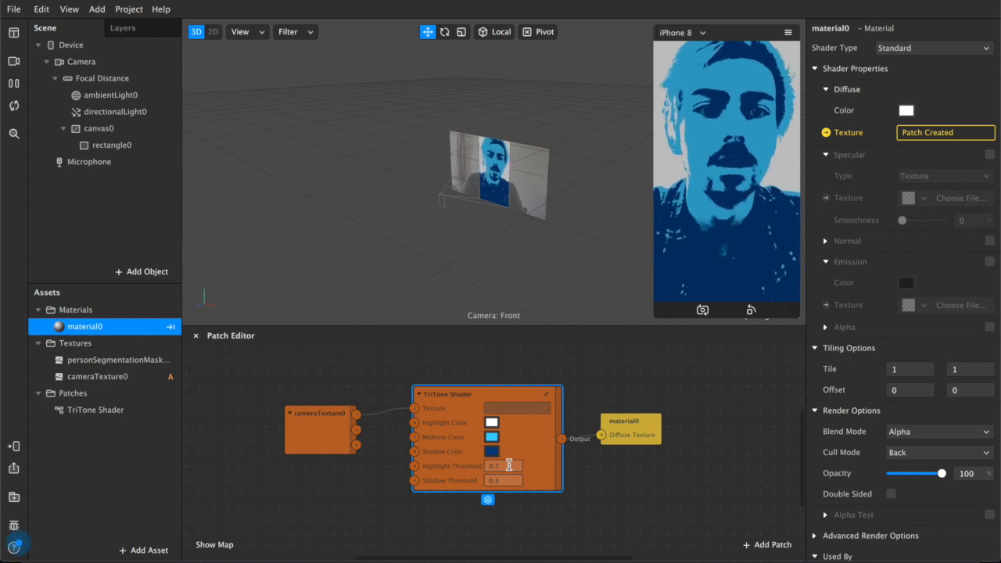
Duplicate the TriTone Shader patch and place the copy directly below the original in the patch graph
{"action": "scroll", "coordinate": [359, 491], "scroll_direction": "left", "scroll_amount": 1}
{"action": "left_click", "coordinate": [363, 491]}
{"action": "scroll", "coordinate": [386, 515], "scroll_direction": "left", "scroll_amount": 2}
{"action": "scroll", "coordinate": [386, 519], "scroll_direction": "left", "scroll_amount": 1}
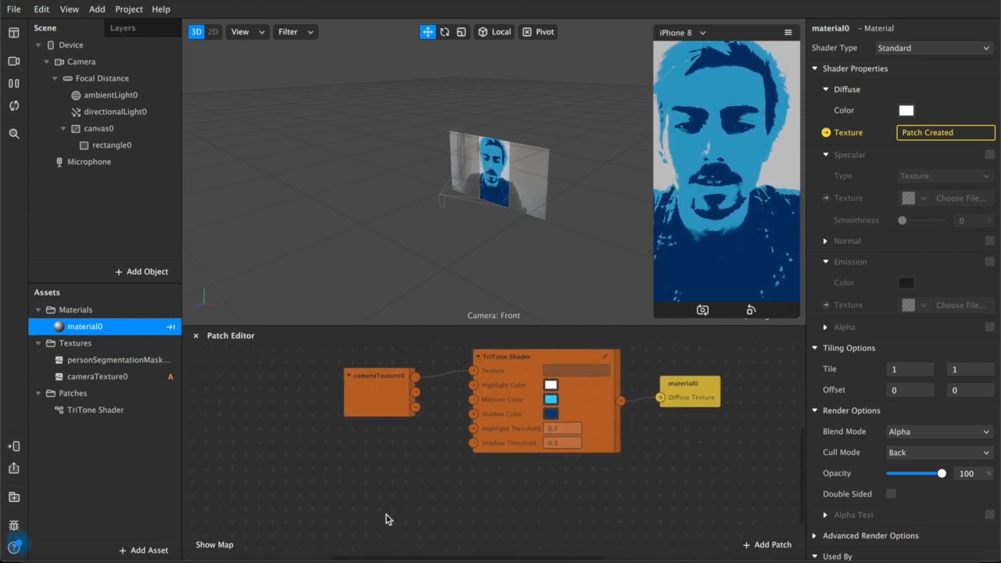
{"action": "scroll", "coordinate": [387, 519], "scroll_direction": "down", "scroll_amount": 2}
{"action": "scroll", "coordinate": [477, 502], "scroll_direction": "down", "scroll_amount": 1}
{"action": "left_click", "coordinate": [502, 376]}
{"action": "left_click_drag", "start_coordinate": [502, 374], "coordinate": [487, 462], "text": "alt"}
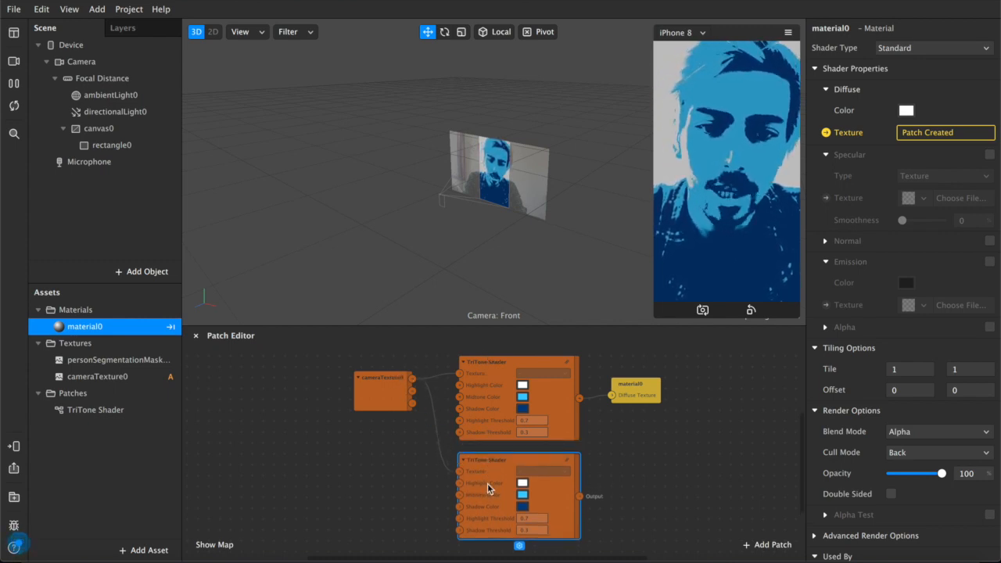
Rename both rectangle0 in the scene and material0 in the assets to "blue"
{"action": "double_click", "coordinate": [112, 146]}
{"action": "type", "text": "blue"}
{"action": "key", "text": "Return"}
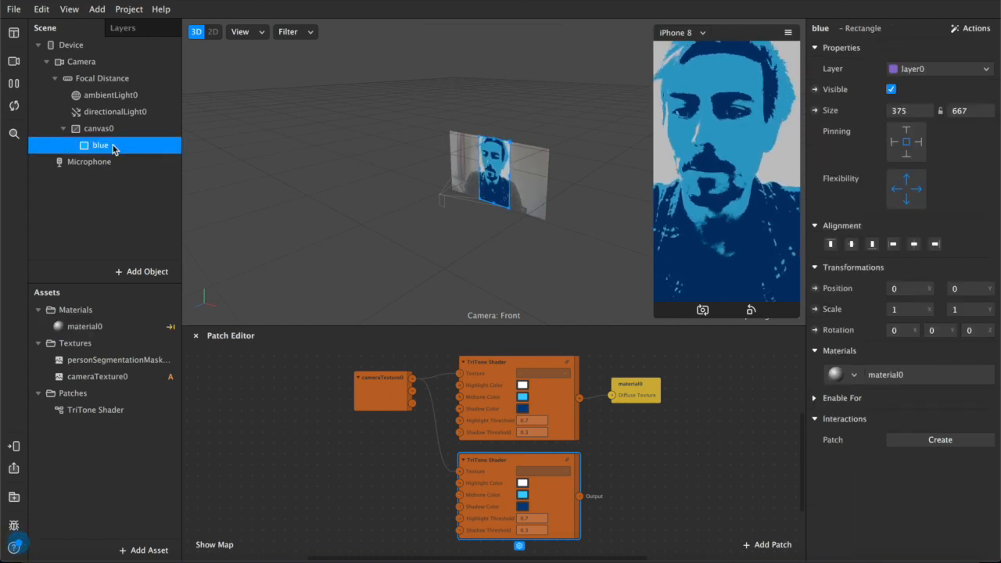
{"action": "double_click", "coordinate": [85, 326]}
{"action": "type", "text": "blue"}
{"action": "key", "text": "Return"}
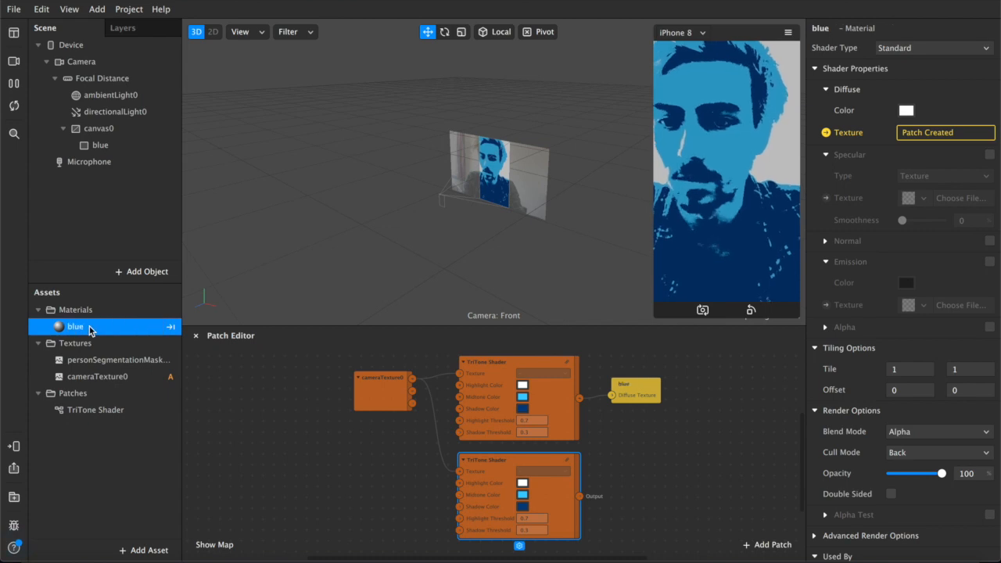
Duplicate the blue rectangle under canvas0 and rename the copy "green"
{"action": "left_click", "coordinate": [100, 130]}
{"action": "left_click", "coordinate": [102, 146]}
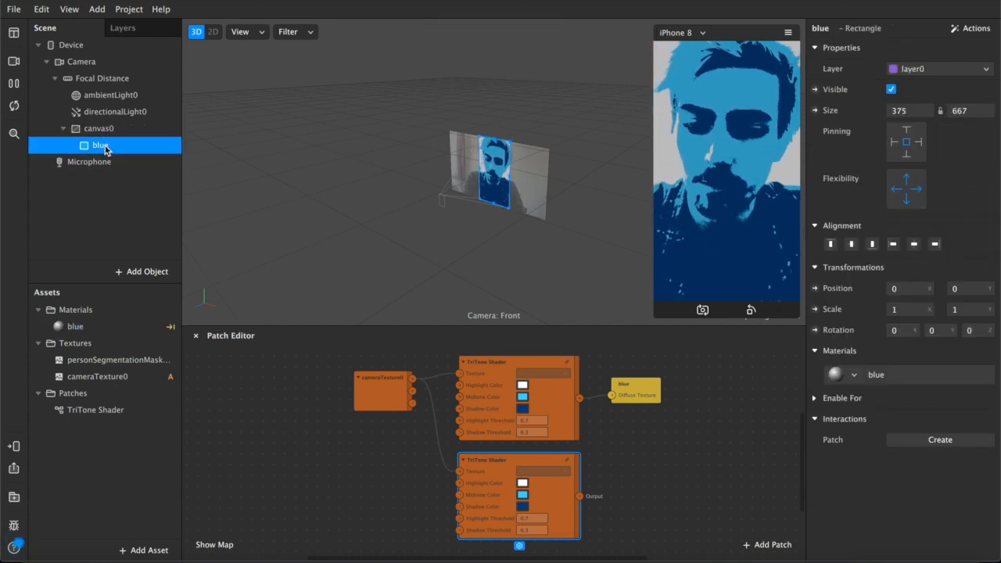
{"action": "key", "text": "ctrl+d"}
{"action": "double_click", "coordinate": [101, 162]}
{"action": "type", "text": "green"}
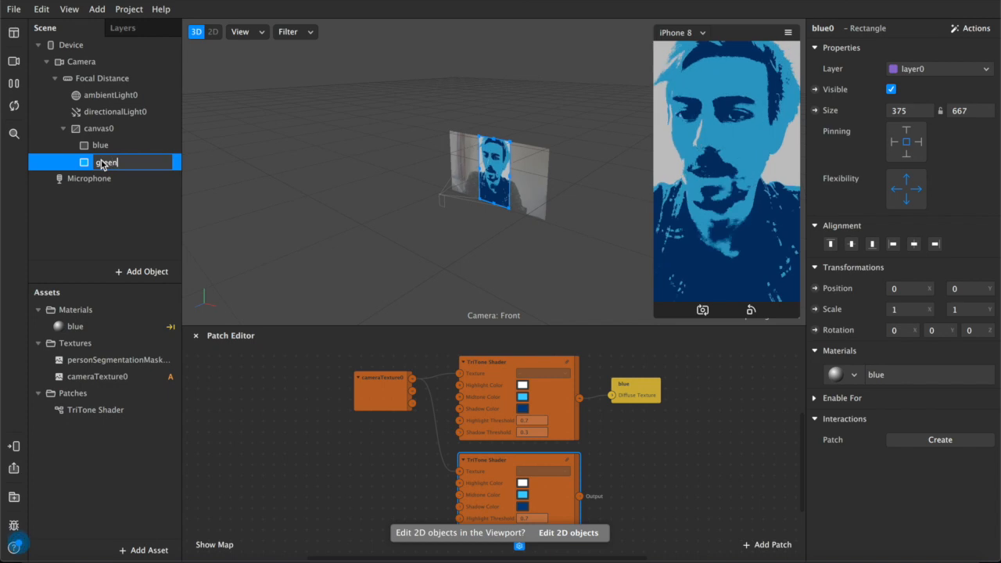
{"action": "key", "text": "Return"}
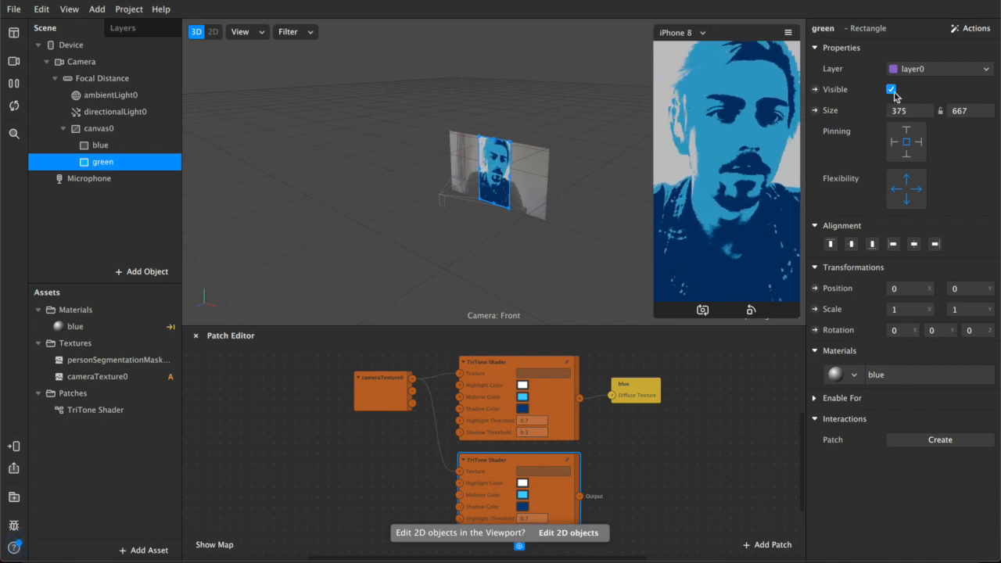
Assign a new material to the green rectangle and rename that material "green"
{"action": "left_click", "coordinate": [853, 374]}
{"action": "left_click", "coordinate": [885, 425]}
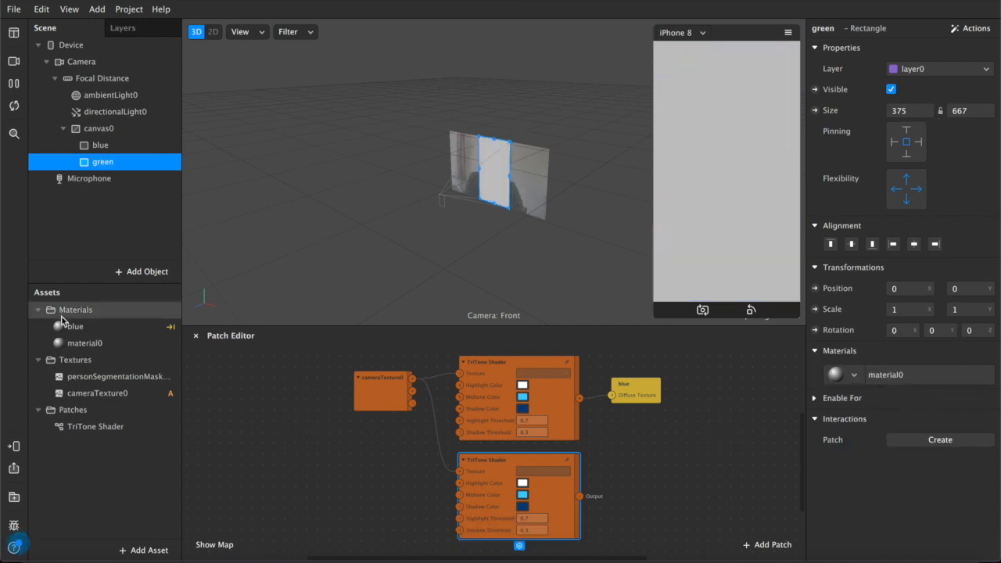
{"action": "double_click", "coordinate": [78, 344]}
{"action": "type", "text": "green"}
{"action": "key", "text": "Return"}
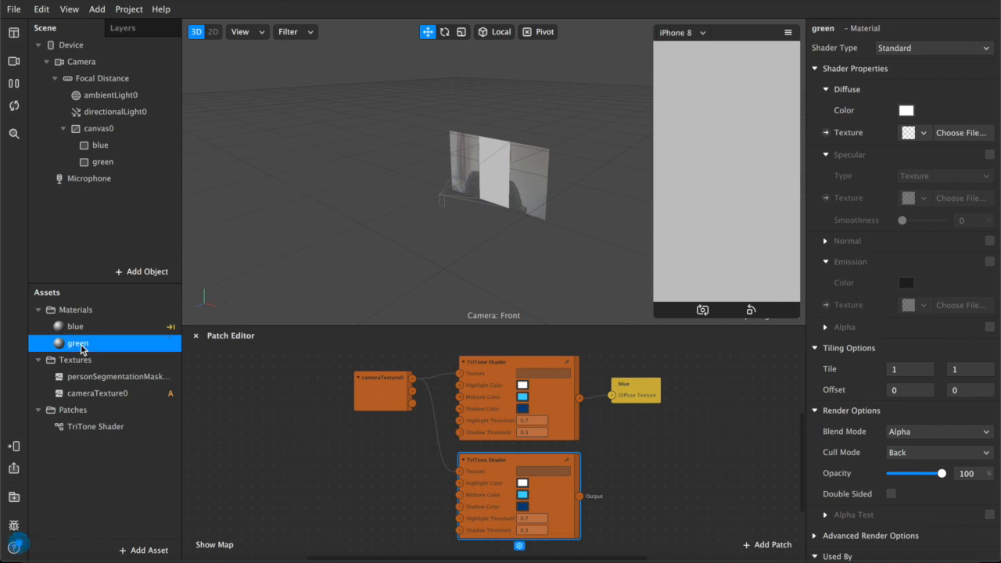
Set the green material's diffuse texture to cameraTexture0, create its texture patch and connect it to the lower TriTone Shader's output
{"action": "left_click", "coordinate": [920, 135]}
{"action": "left_click", "coordinate": [904, 185]}
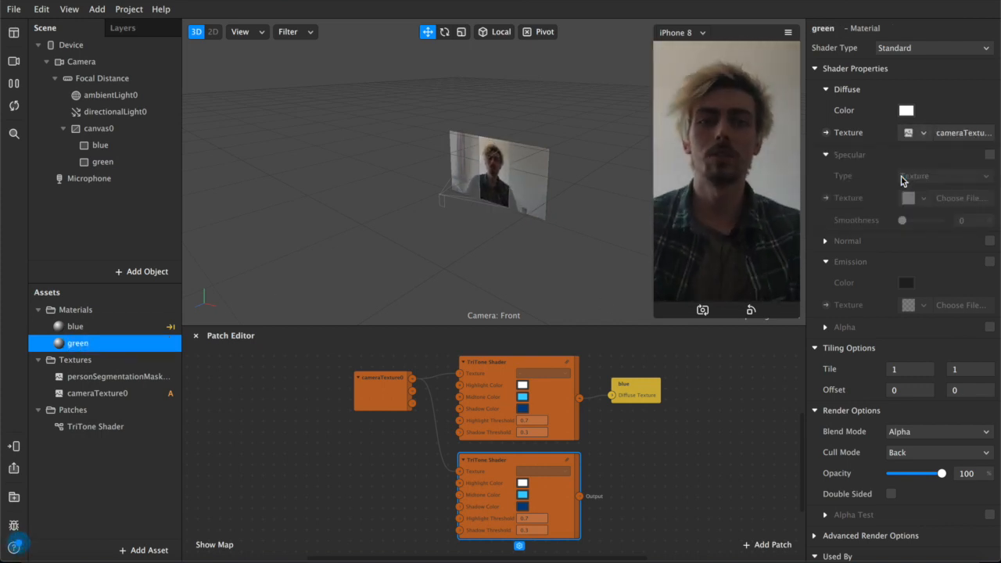
{"action": "left_click", "coordinate": [827, 134]}
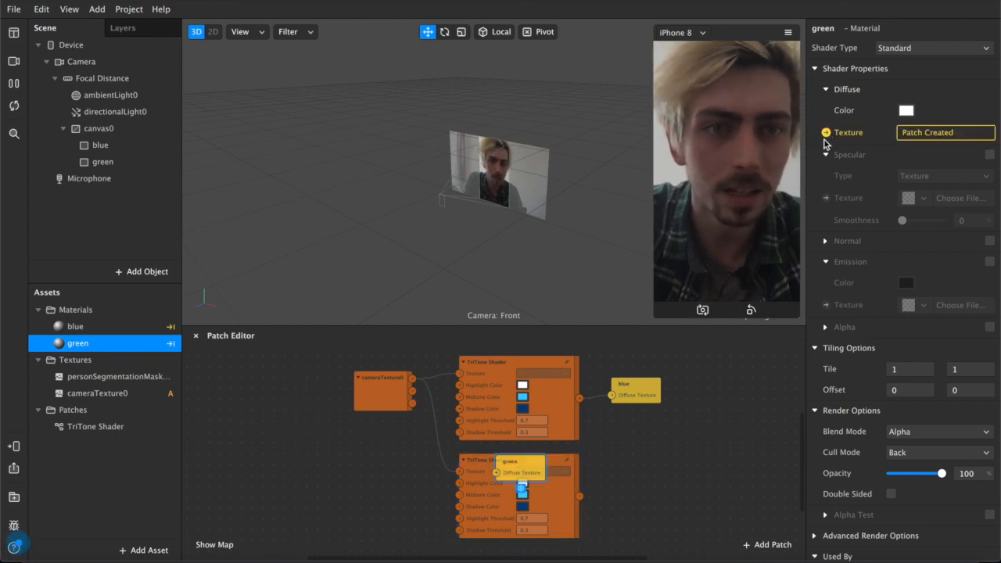
{"action": "left_click_drag", "start_coordinate": [514, 463], "coordinate": [611, 493]}
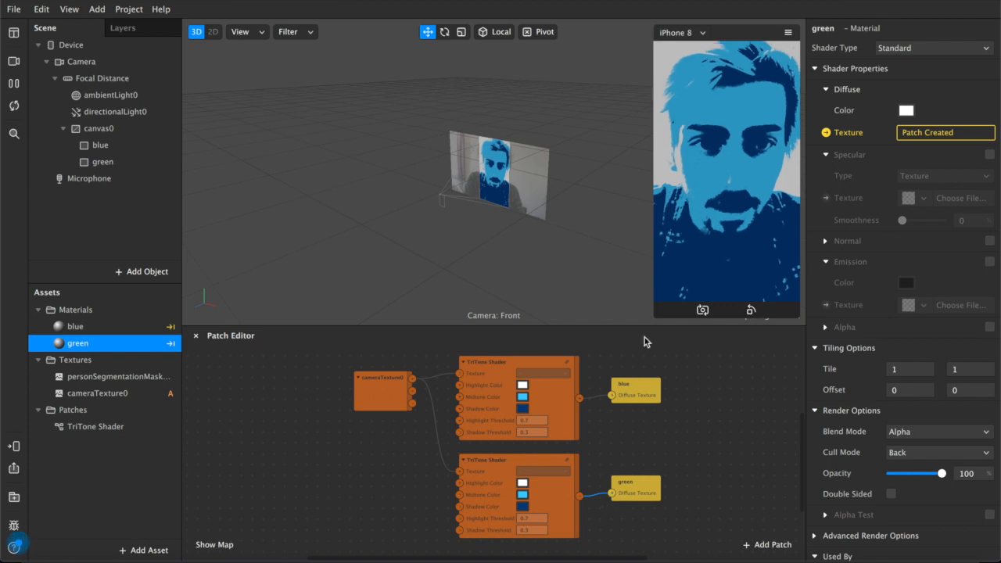
{"action": "left_click", "coordinate": [789, 35]}
{"action": "left_click", "coordinate": [795, 58]}
{"action": "left_click", "coordinate": [565, 89]}
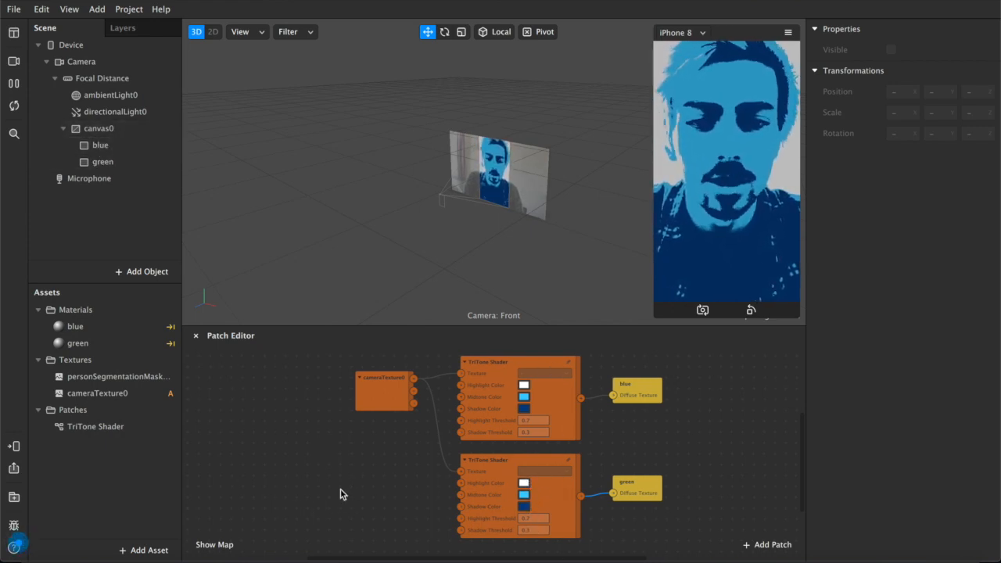
Add a Counter patch in the empty area of the graph, left of and below the cameraTexture0 patch
{"action": "scroll", "coordinate": [340, 494], "scroll_direction": "left", "scroll_amount": 5}
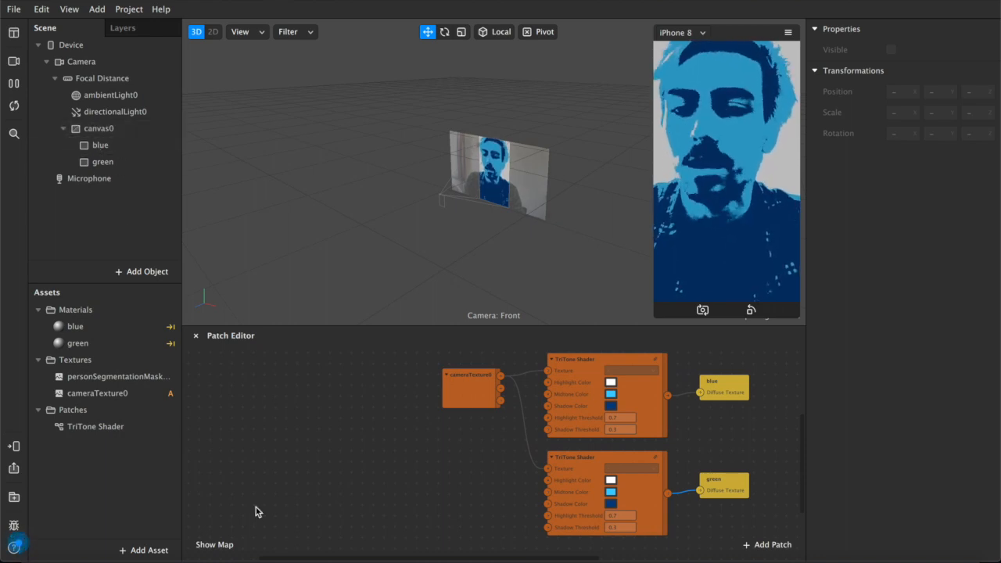
{"action": "double_click", "coordinate": [277, 485]}
{"action": "type", "text": "co"}
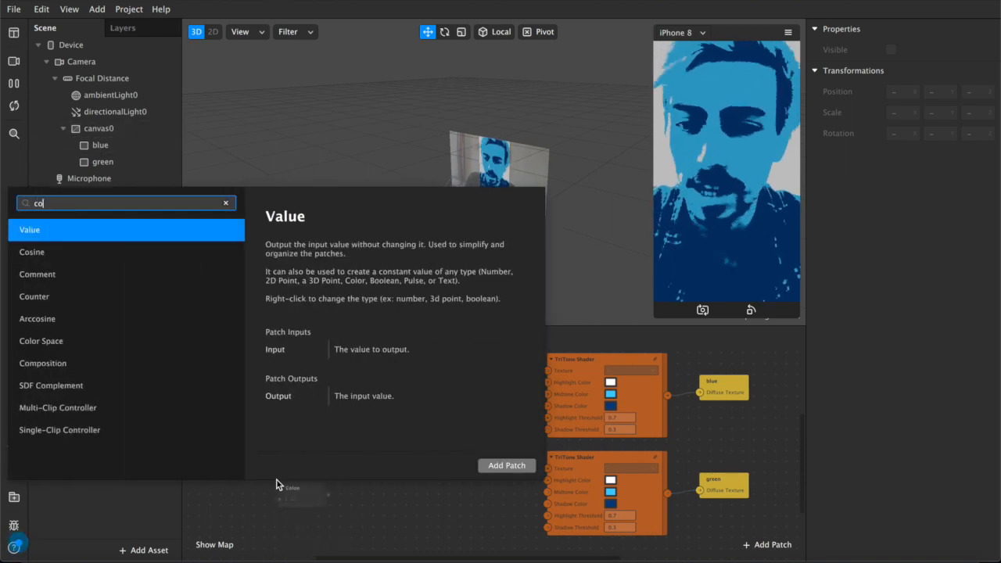
{"action": "type", "text": "unt"}
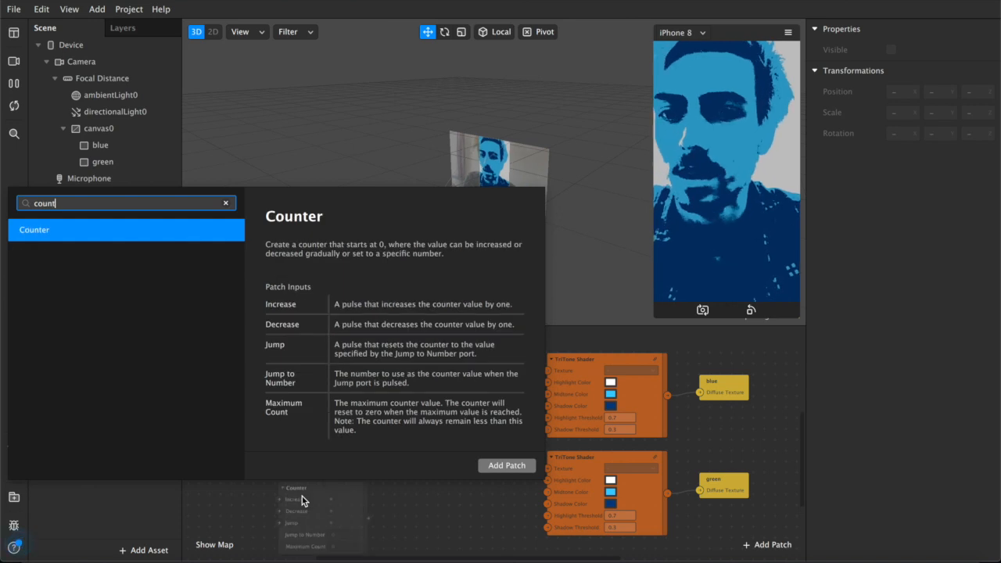
{"action": "key", "text": "Return"}
{"action": "left_click_drag", "start_coordinate": [322, 504], "coordinate": [291, 457]}
Add an Equals Exactly patch fed by the Counter's output and duplicate it directly below the first one
{"action": "left_click_drag", "start_coordinate": [352, 487], "coordinate": [378, 491]}
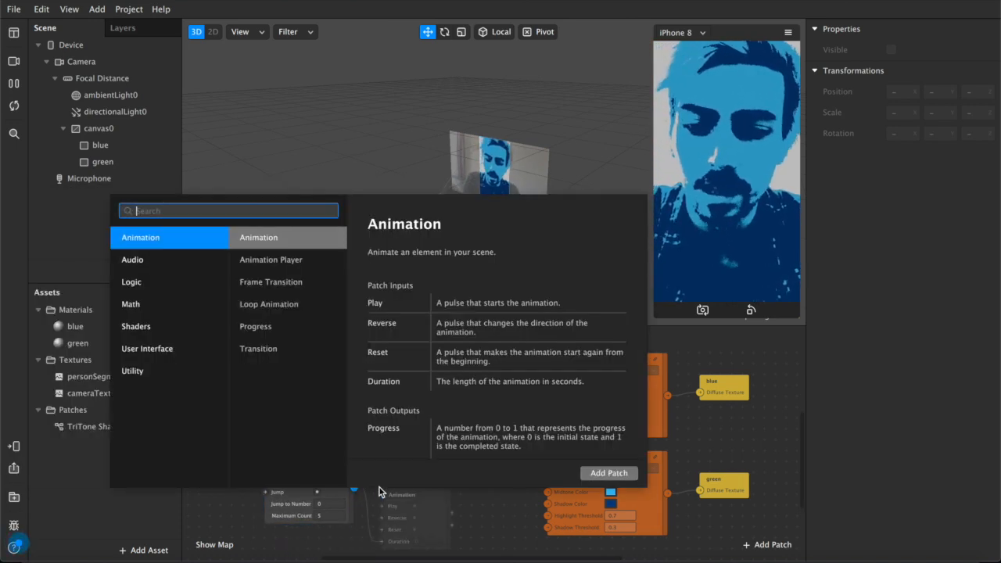
{"action": "type", "text": "equals"}
{"action": "key", "text": "Down"}
{"action": "key", "text": "Return"}
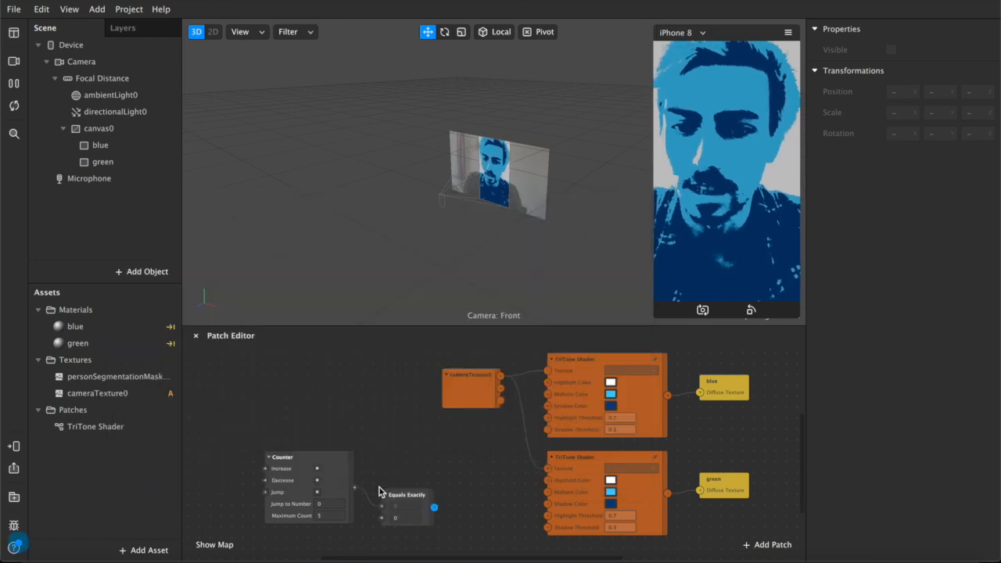
{"action": "left_click_drag", "start_coordinate": [411, 495], "coordinate": [393, 518]}
{"action": "key", "text": "ctrl+d"}
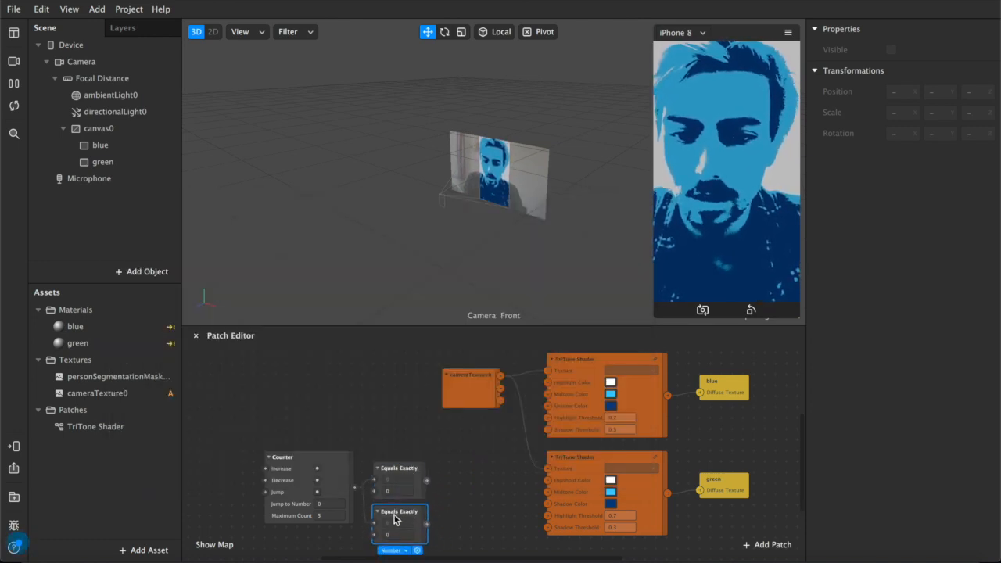
{"action": "scroll", "coordinate": [397, 490], "scroll_direction": "down", "scroll_amount": 2}
{"action": "double_click", "coordinate": [411, 435]}
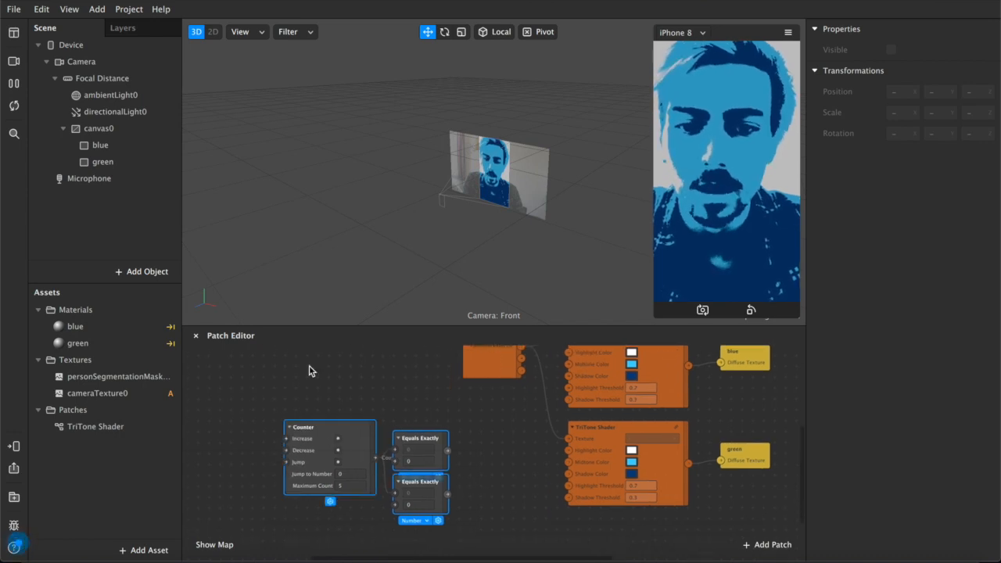
Create Visible patches for the blue and green rectangles, connecting blue to the upper Equals Exactly patch and green to the lower one
{"action": "left_click", "coordinate": [104, 163], "text": "shift"}
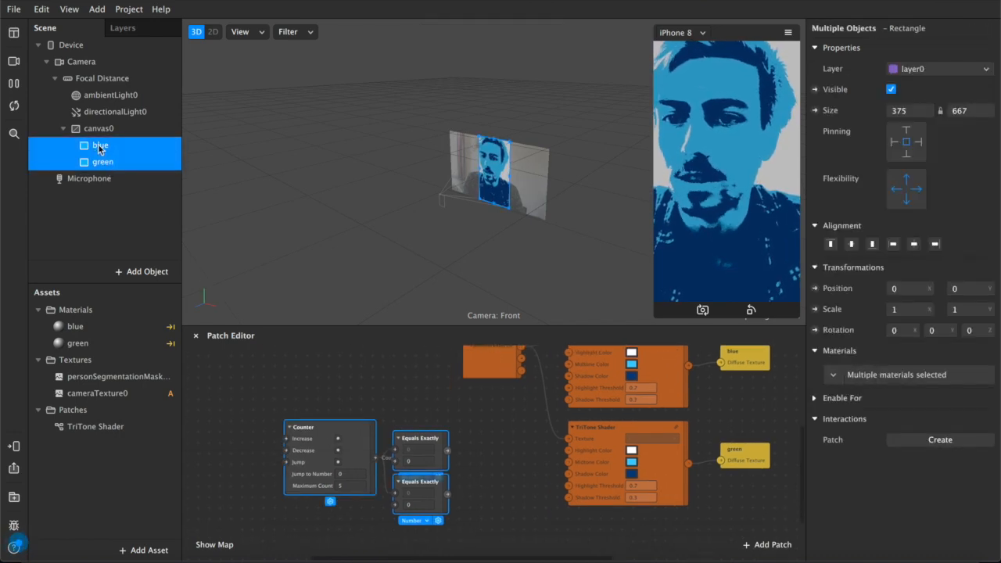
{"action": "left_click", "coordinate": [815, 90]}
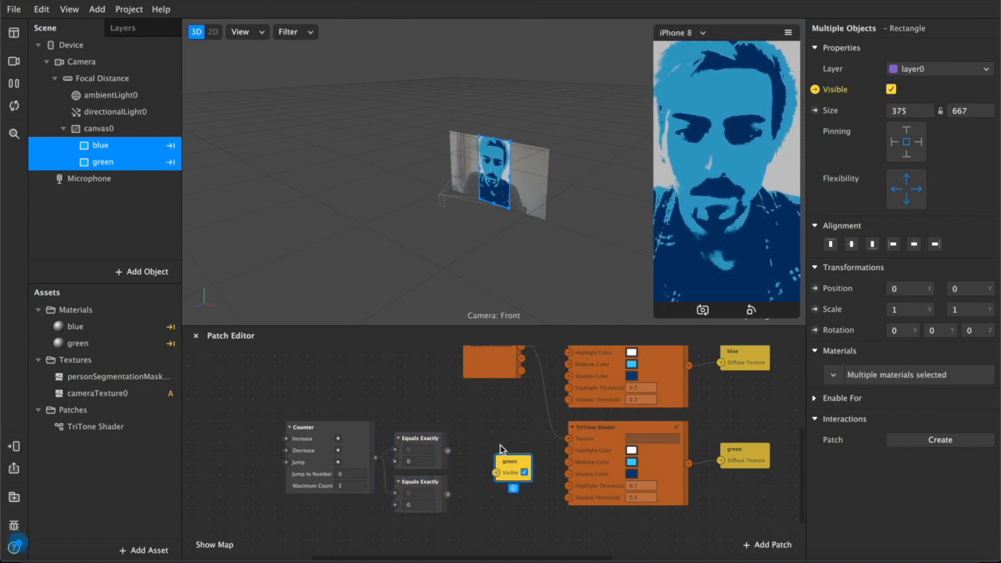
{"action": "left_click_drag", "start_coordinate": [513, 473], "coordinate": [460, 450]}
{"action": "left_click_drag", "start_coordinate": [448, 495], "coordinate": [471, 504]}
{"action": "left_click_drag", "start_coordinate": [474, 496], "coordinate": [464, 488]}
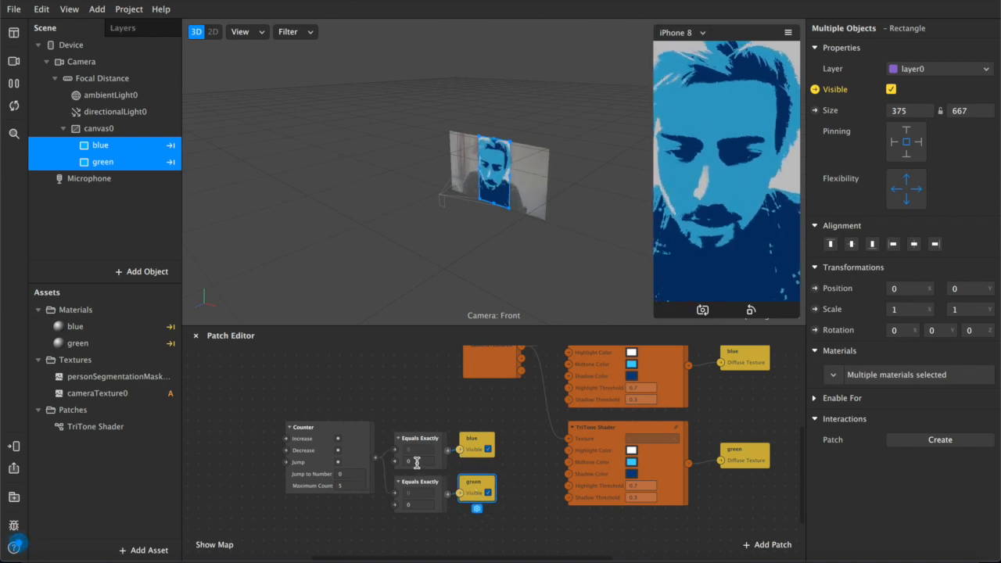
Set the lower Equals Exactly patch's comparison value to 1 and the Counter's Maximum Count to 2
{"action": "left_click", "coordinate": [422, 505]}
{"action": "left_click", "coordinate": [406, 460]}
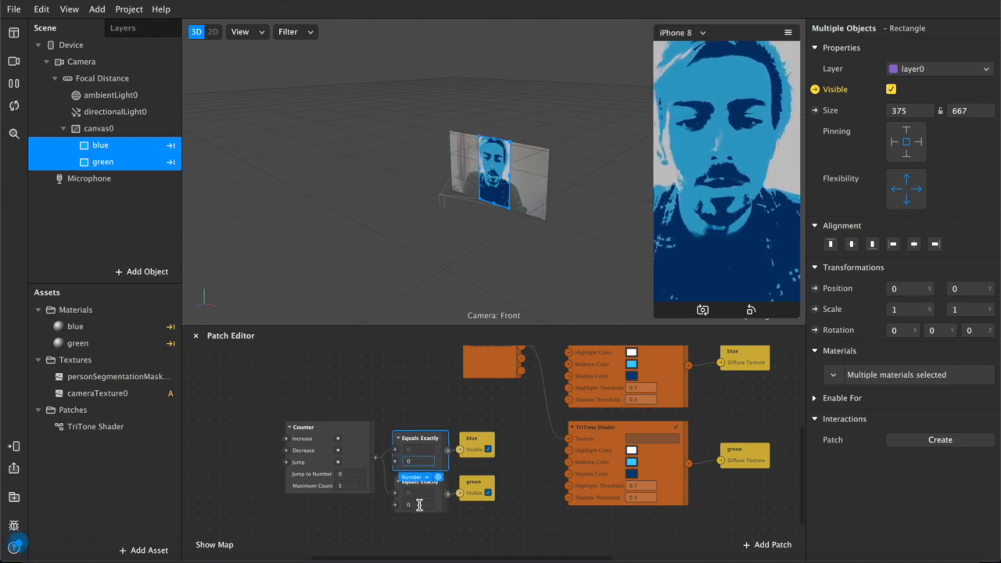
{"action": "left_click", "coordinate": [349, 485]}
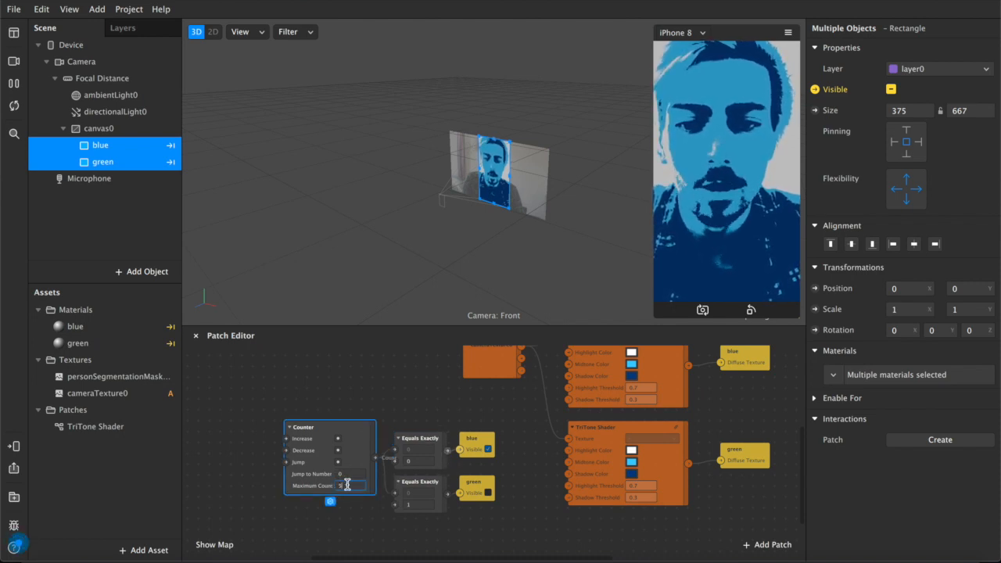
{"action": "type", "text": "2"}
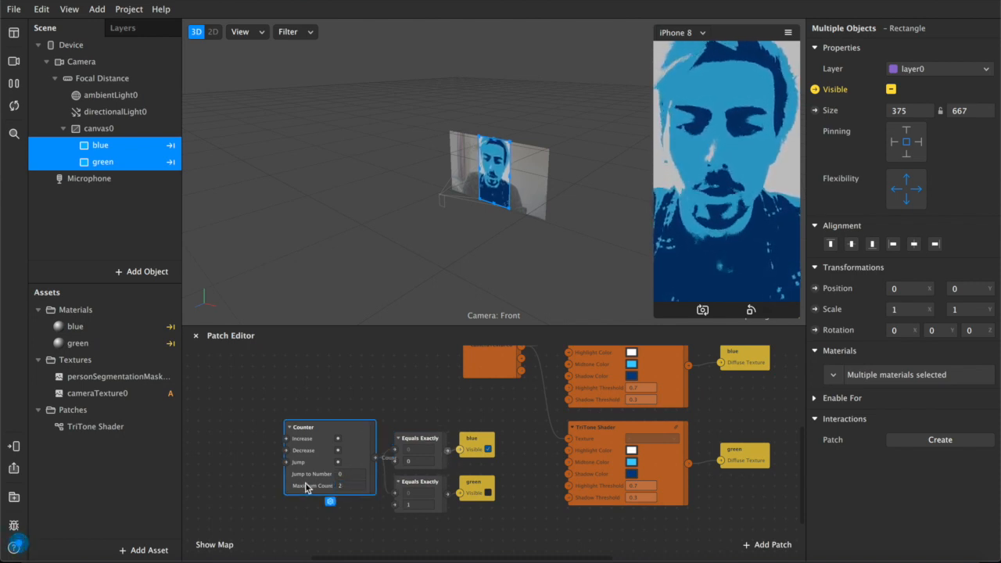
Add a Screen Tap patch left of the Counter and connect its Tap output to the Counter's Increase input
{"action": "left_click", "coordinate": [215, 459]}
{"action": "scroll", "coordinate": [219, 460], "scroll_direction": "left", "scroll_amount": 5}
{"action": "double_click", "coordinate": [263, 468]}
{"action": "type", "text": "screen"}
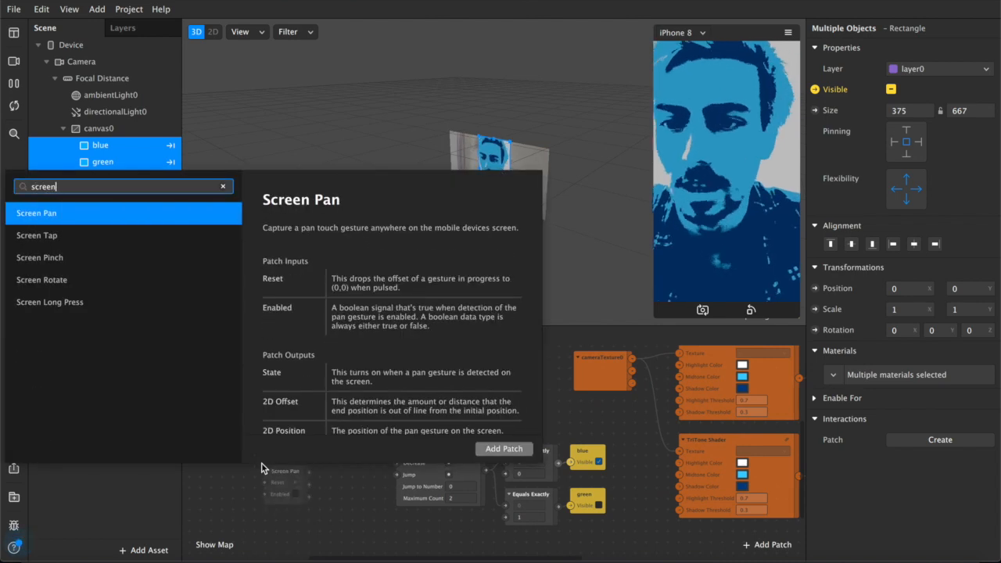
{"action": "key", "text": "Down"}
{"action": "key", "text": "Return"}
{"action": "left_click_drag", "start_coordinate": [310, 472], "coordinate": [397, 452]}
{"action": "left_click_drag", "start_coordinate": [290, 474], "coordinate": [326, 465]}
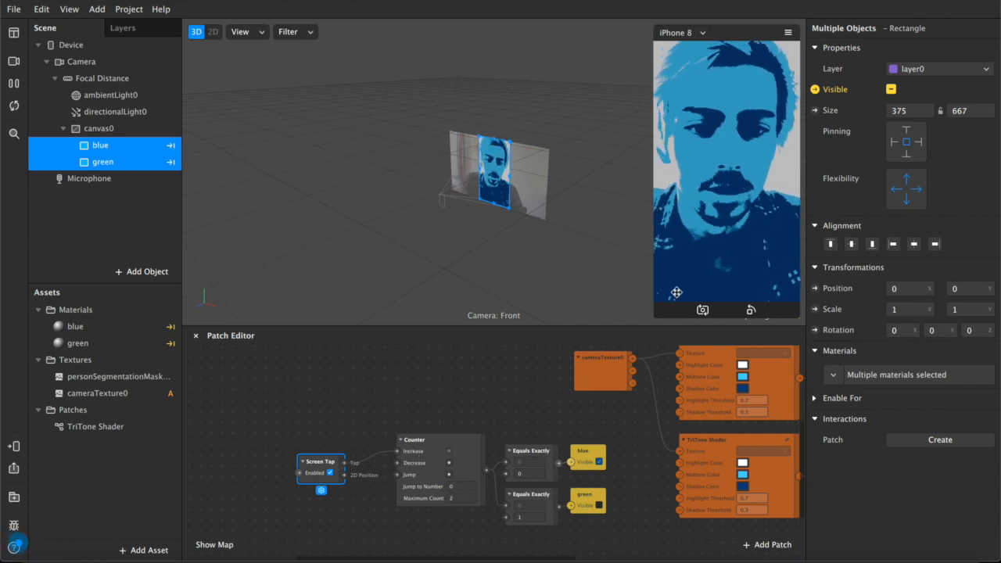
{"action": "left_click", "coordinate": [788, 32]}
{"action": "left_click", "coordinate": [798, 54]}
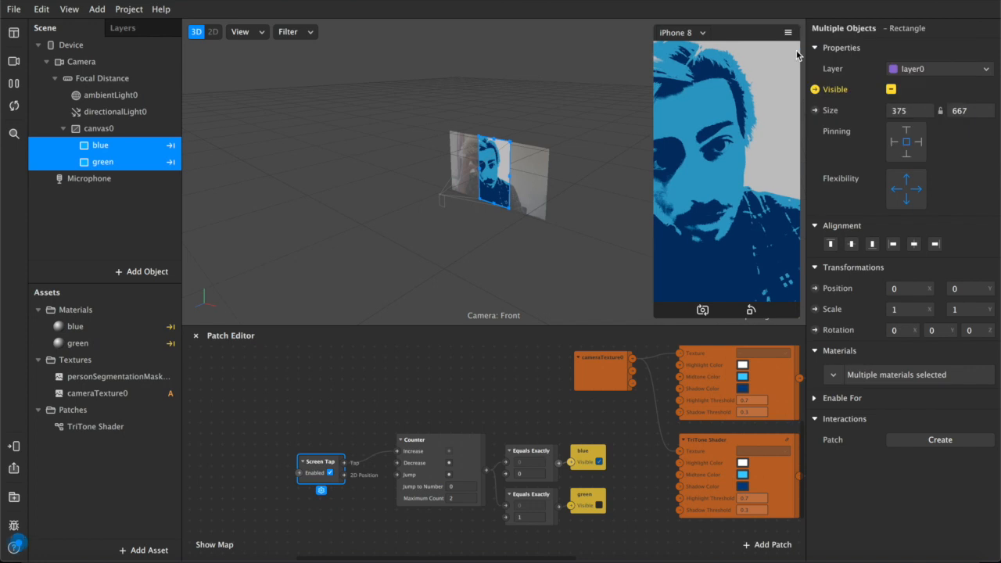
Set the lower TriTone Shader's Midtone Color to bright green and test the tap-to-change switch in the device preview
{"action": "scroll", "coordinate": [743, 467], "scroll_direction": "right", "scroll_amount": 3}
{"action": "scroll", "coordinate": [743, 469], "scroll_direction": "up", "scroll_amount": 2}
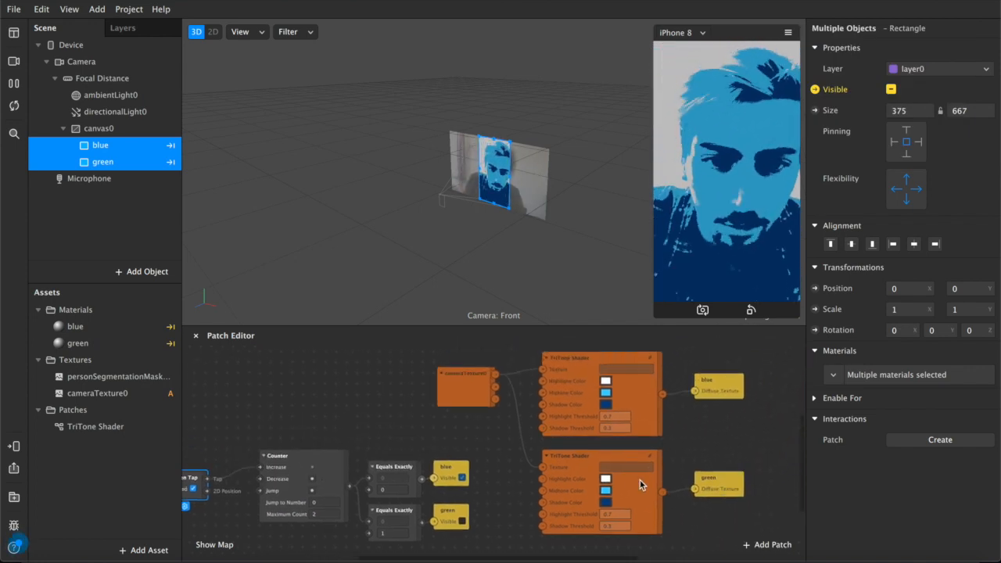
{"action": "left_click", "coordinate": [605, 503]}
{"action": "left_click", "coordinate": [606, 502]}
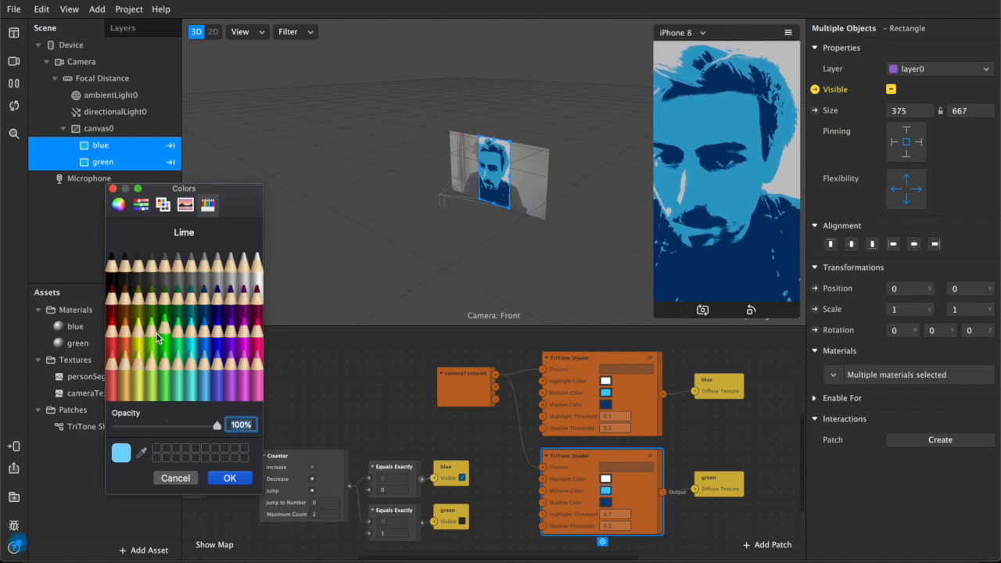
{"action": "left_click", "coordinate": [179, 332]}
{"action": "left_click", "coordinate": [233, 478]}
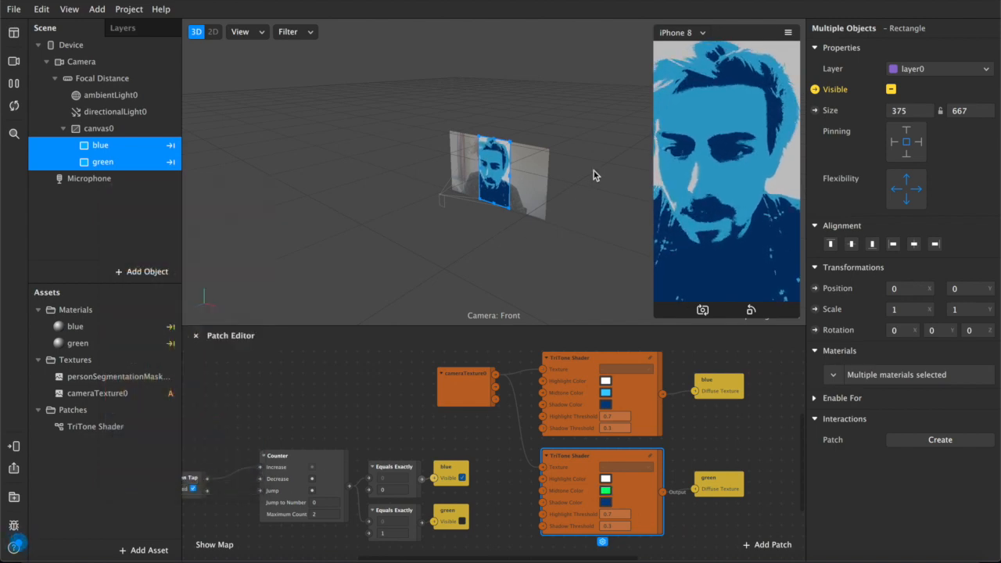
{"action": "left_click", "coordinate": [753, 202]}
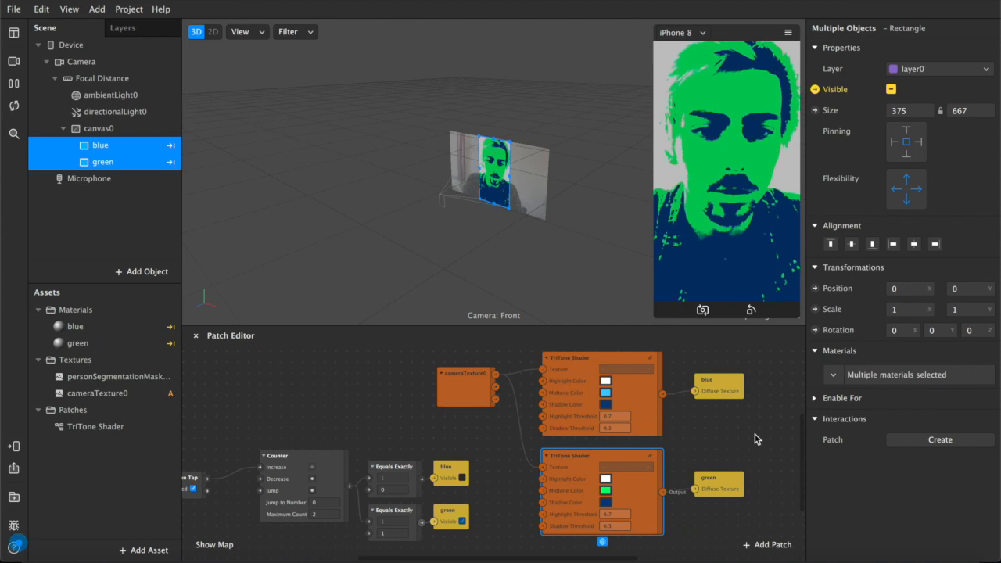
{"action": "left_click", "coordinate": [758, 209]}
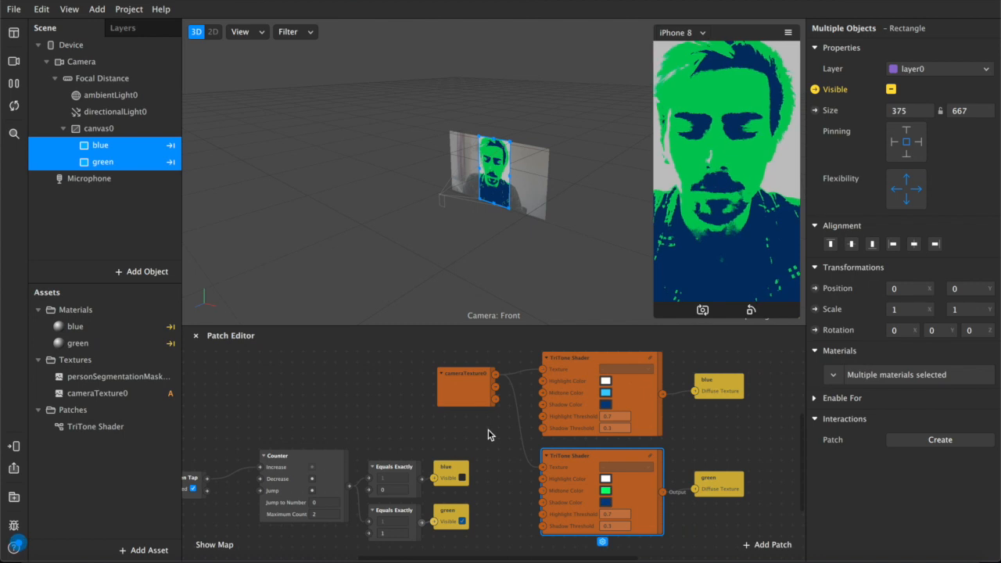
Duplicate the green TriTone Shader patch and place the copy directly below it in the main graph
{"action": "scroll", "coordinate": [508, 434], "scroll_direction": "left", "scroll_amount": 5}
{"action": "scroll", "coordinate": [508, 434], "scroll_direction": "down", "scroll_amount": 2}
{"action": "scroll", "coordinate": [559, 429], "scroll_direction": "down", "scroll_amount": 2}
{"action": "scroll", "coordinate": [559, 429], "scroll_direction": "right", "scroll_amount": 2}
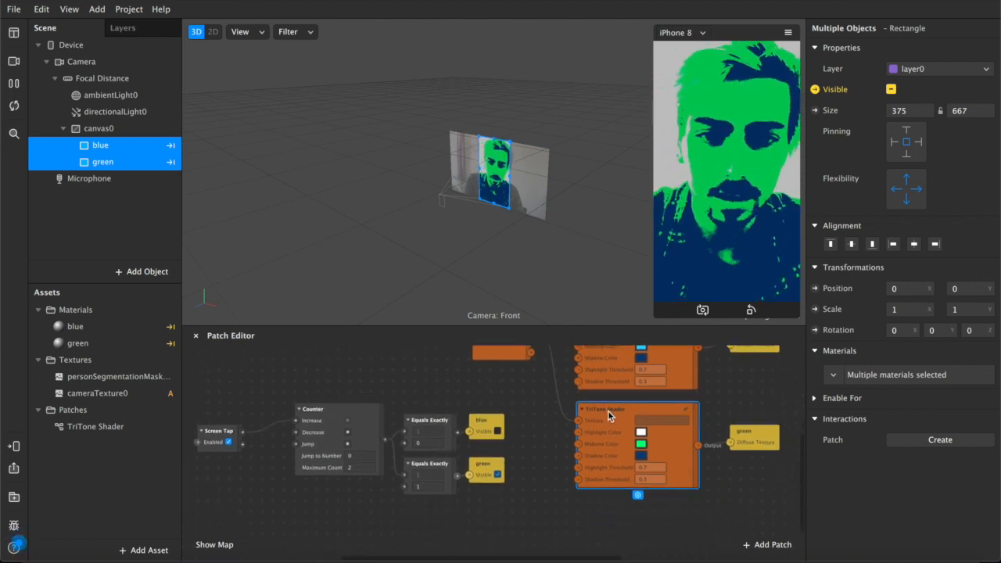
{"action": "key", "text": "super+d"}
{"action": "left_click_drag", "start_coordinate": [662, 430], "coordinate": [665, 433]}
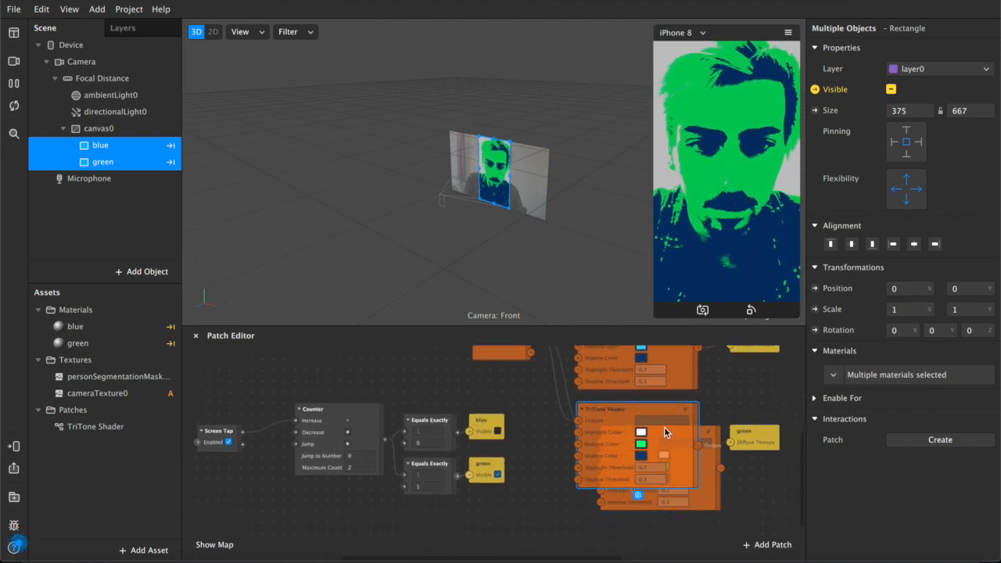
{"action": "double_click", "coordinate": [714, 436]}
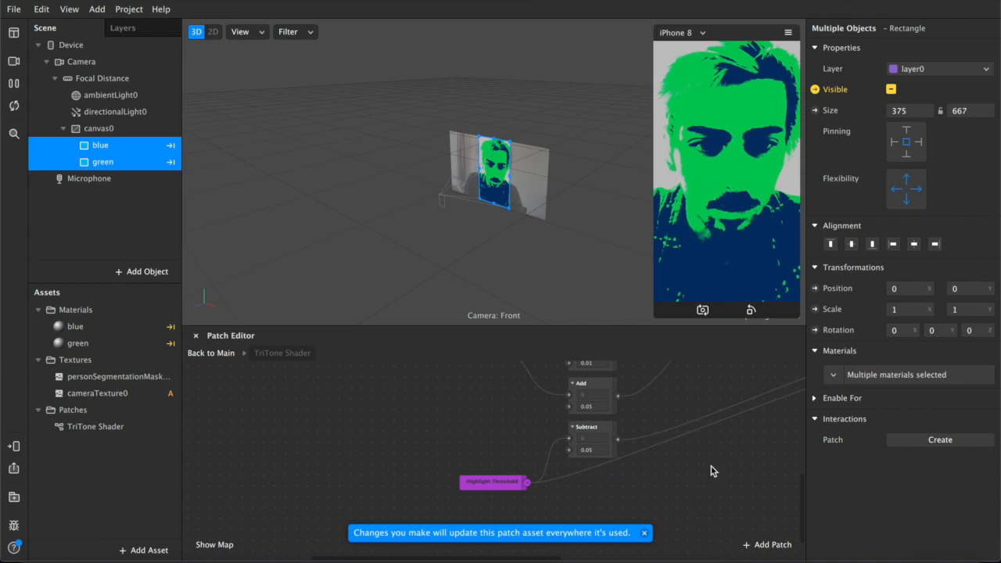
{"action": "left_click", "coordinate": [219, 354]}
{"action": "left_click_drag", "start_coordinate": [685, 462], "coordinate": [687, 543]}
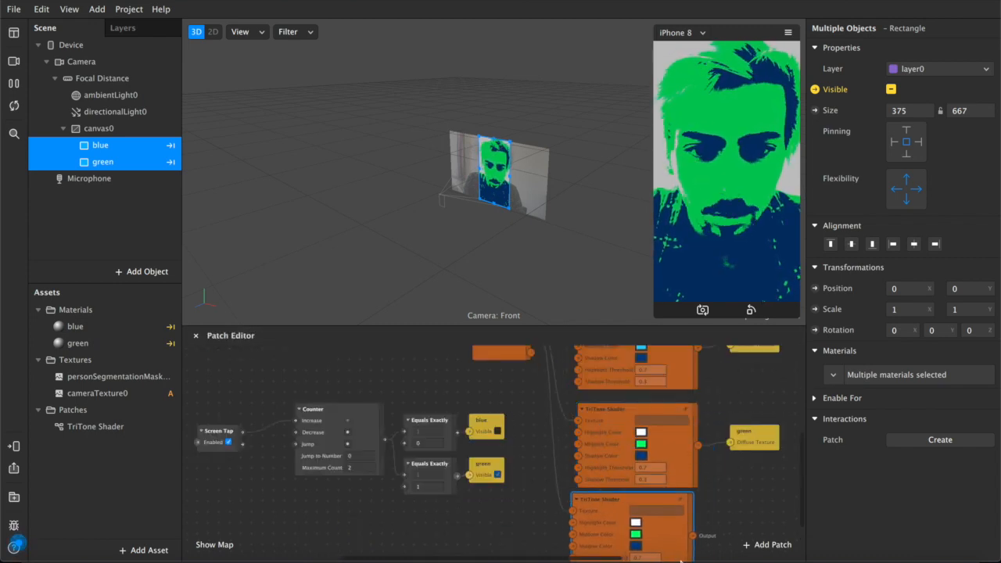
Set the duplicated TriTone Shader patch's Midtone Color to pink
{"action": "scroll", "coordinate": [663, 469], "scroll_direction": "down", "scroll_amount": 1}
{"action": "scroll", "coordinate": [663, 468], "scroll_direction": "down", "scroll_amount": 2}
{"action": "left_click", "coordinate": [650, 482]}
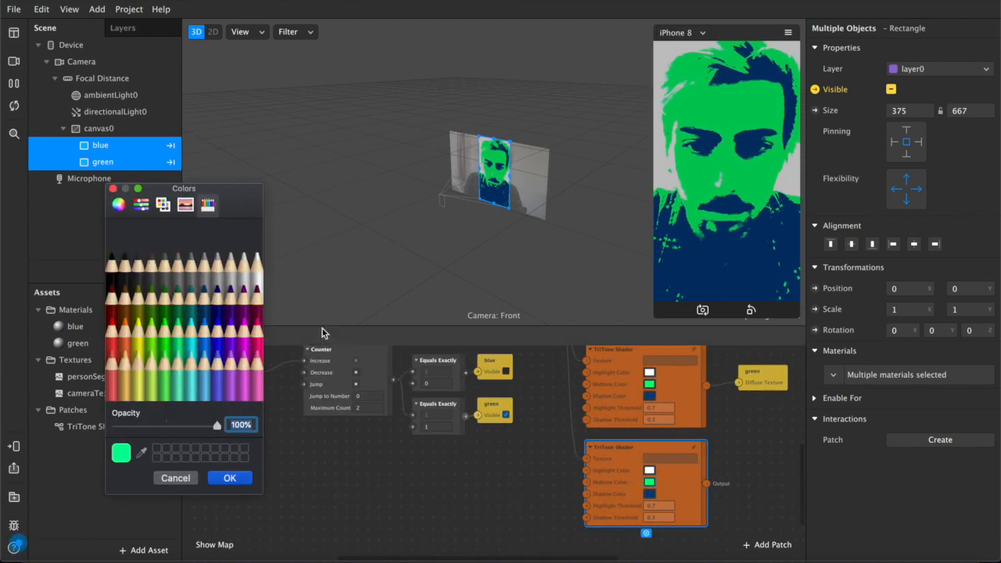
{"action": "left_click", "coordinate": [254, 340]}
{"action": "left_click", "coordinate": [229, 478]}
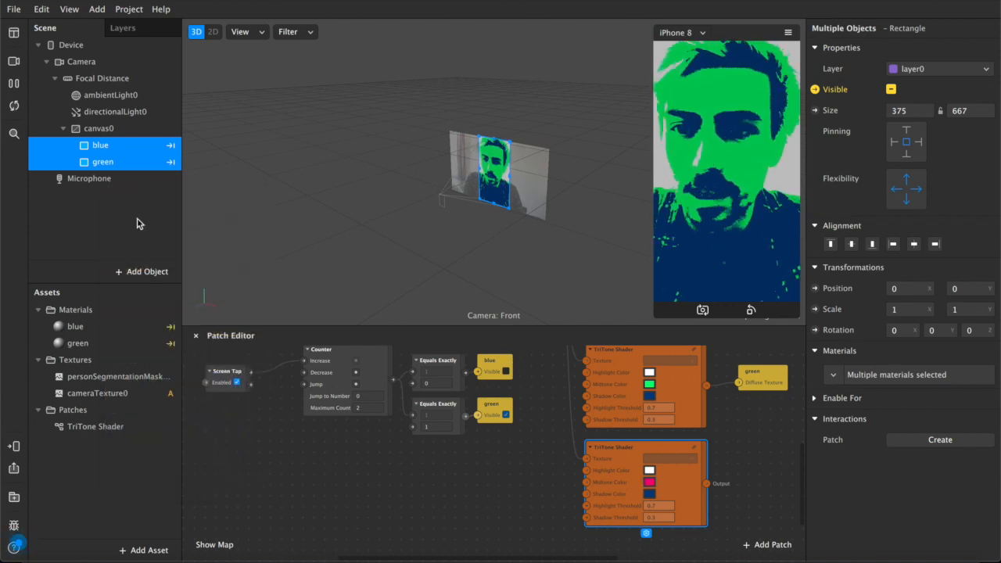
Duplicate the green rectangle under canvas0 and rename the copy "pink"
{"action": "left_click", "coordinate": [103, 163]}
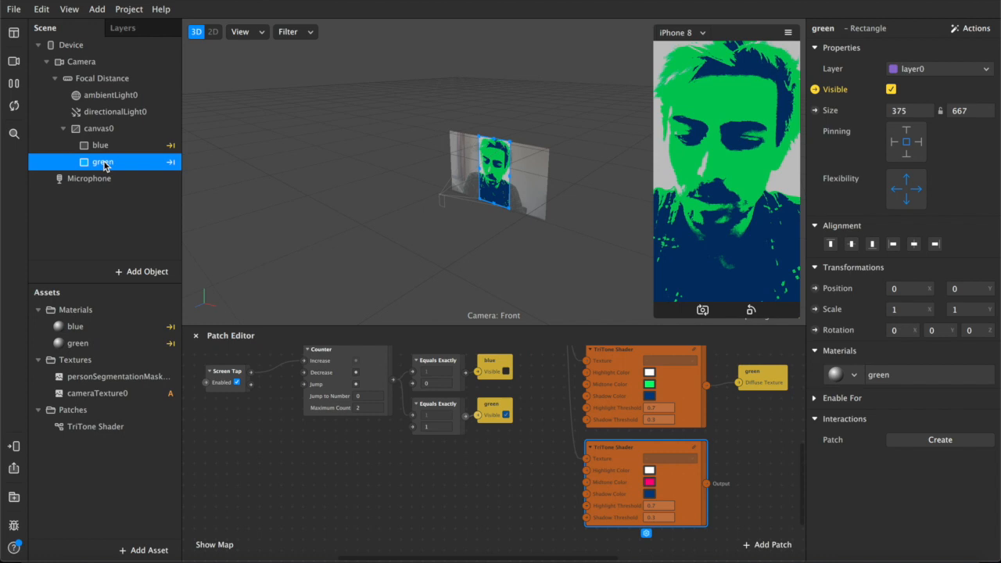
{"action": "key", "text": "ctrl+d"}
{"action": "double_click", "coordinate": [104, 180]}
{"action": "type", "text": "pink"}
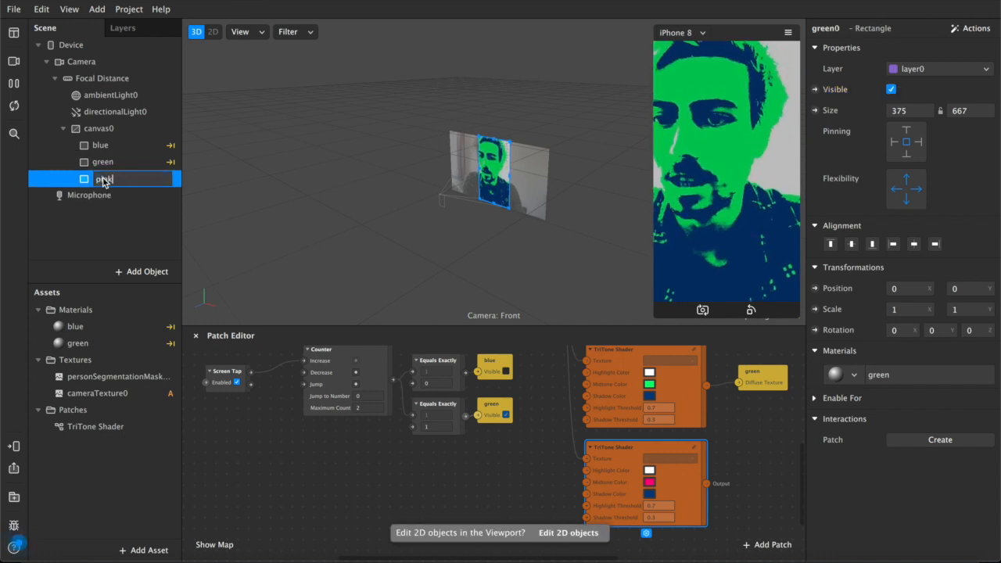
{"action": "key", "text": "Return"}
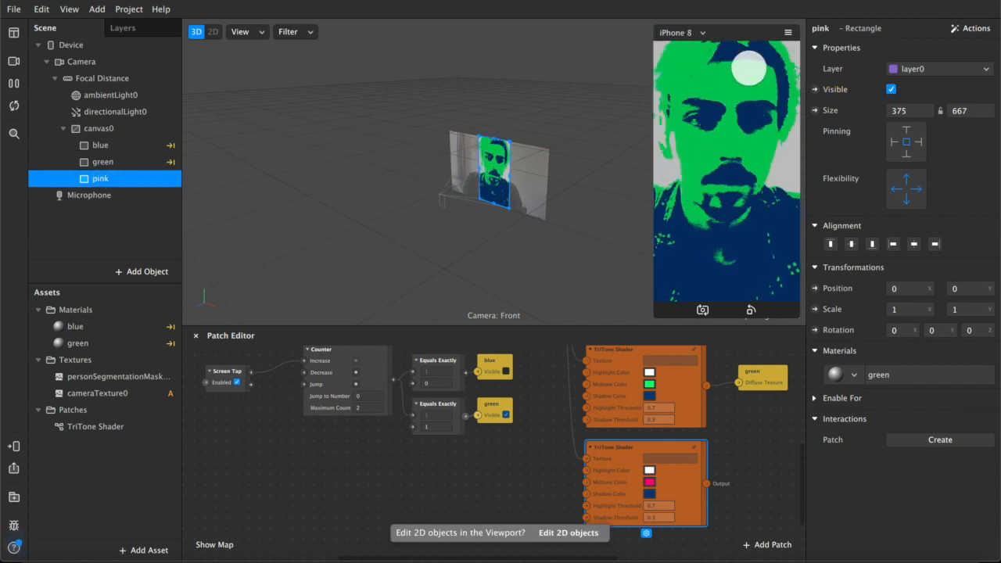
Assign a new material to the pink rectangle and rename that material "pink"
{"action": "left_click", "coordinate": [853, 376]}
{"action": "left_click", "coordinate": [872, 443]}
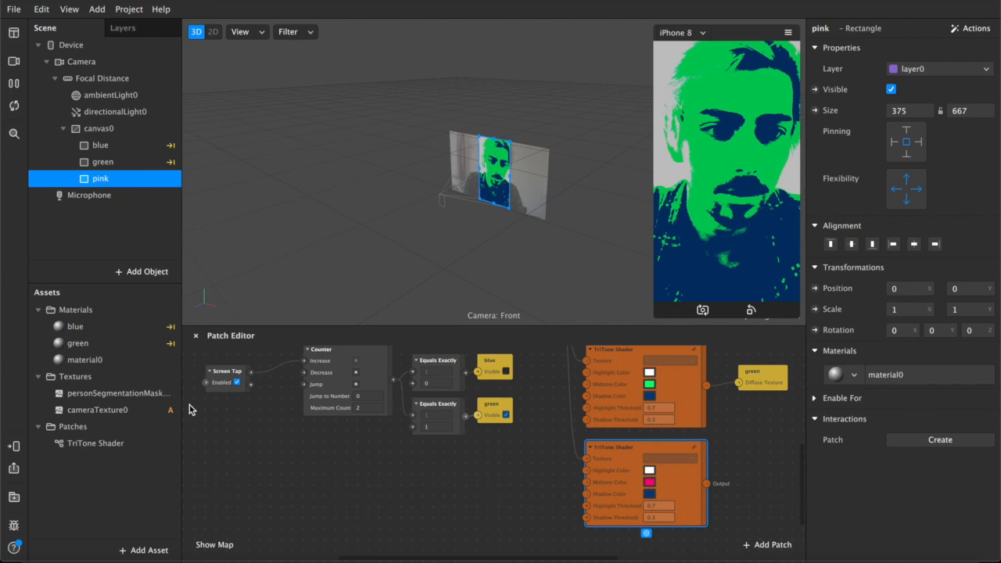
{"action": "double_click", "coordinate": [78, 361]}
{"action": "type", "text": "pink"}
{"action": "key", "text": "Return"}
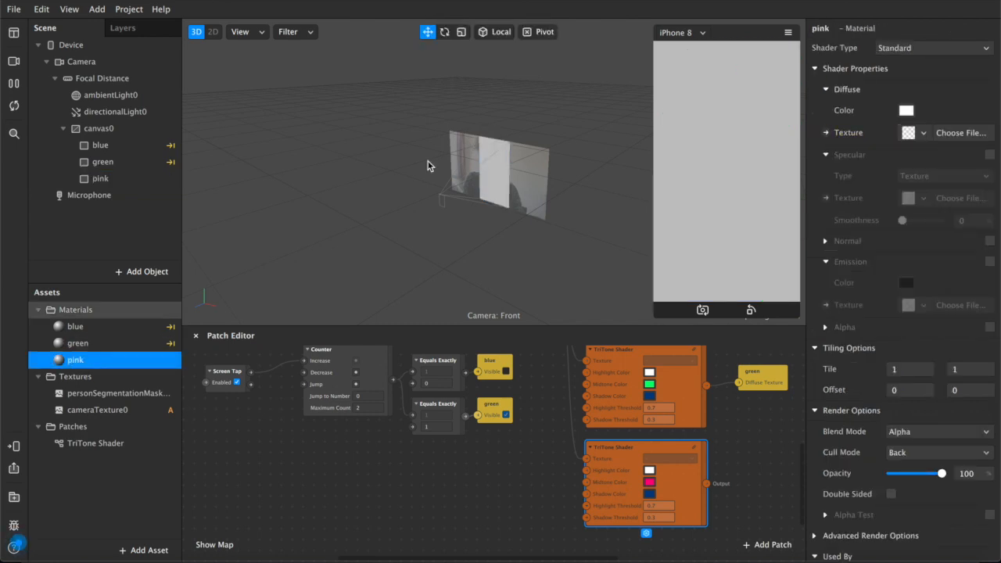
Set the pink material's diffuse texture to cameraTexture0, expose it as a patch, and connect the pink TriTone Shader's output to it
{"action": "left_click", "coordinate": [923, 134]}
{"action": "left_click", "coordinate": [917, 177]}
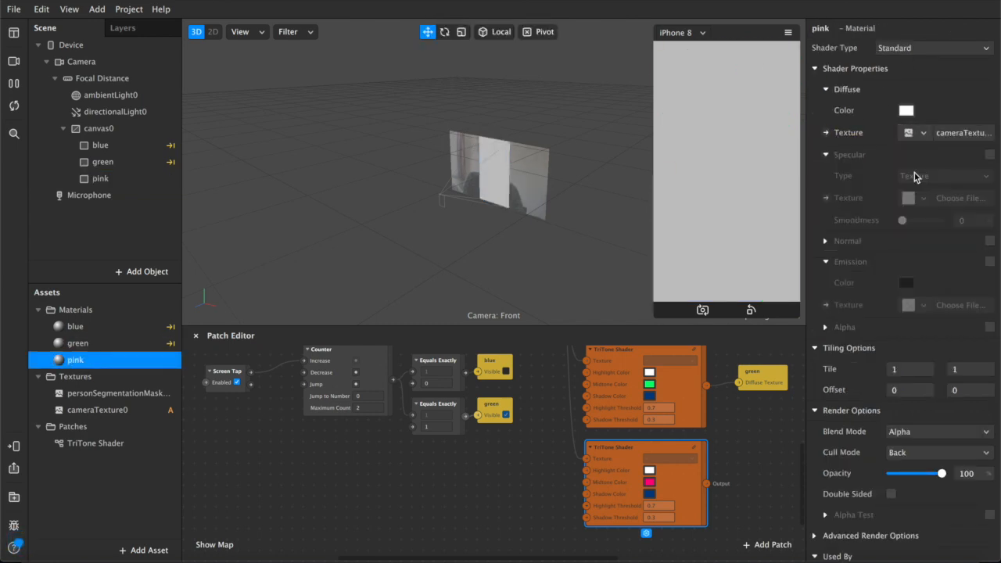
{"action": "left_click", "coordinate": [826, 133]}
{"action": "left_click_drag", "start_coordinate": [513, 468], "coordinate": [742, 491]}
Expose the pink rectangle's Visible property as a patch and drive it from a duplicate of the lower Equals Exactly patch
{"action": "left_click", "coordinate": [113, 180]}
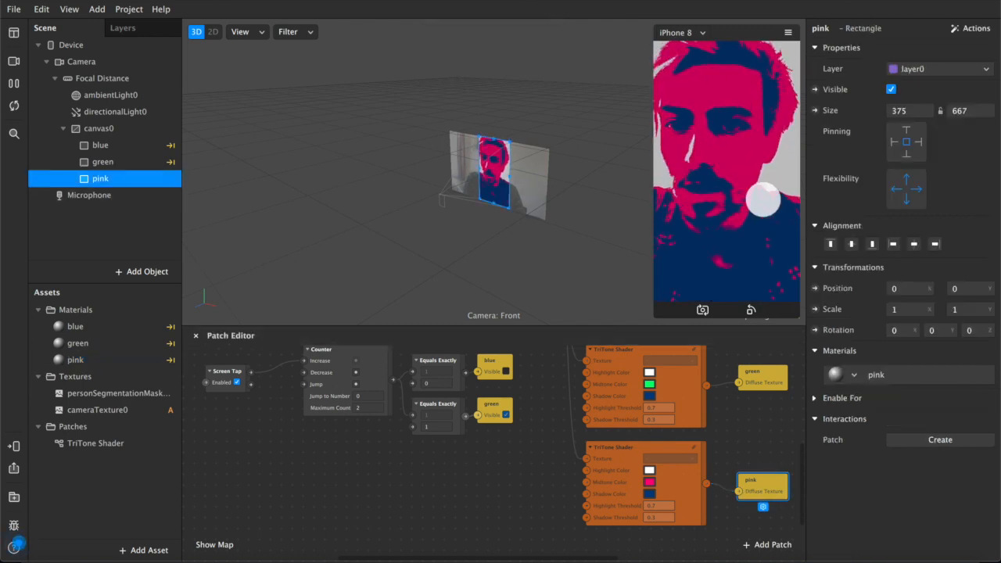
{"action": "left_click", "coordinate": [815, 88]}
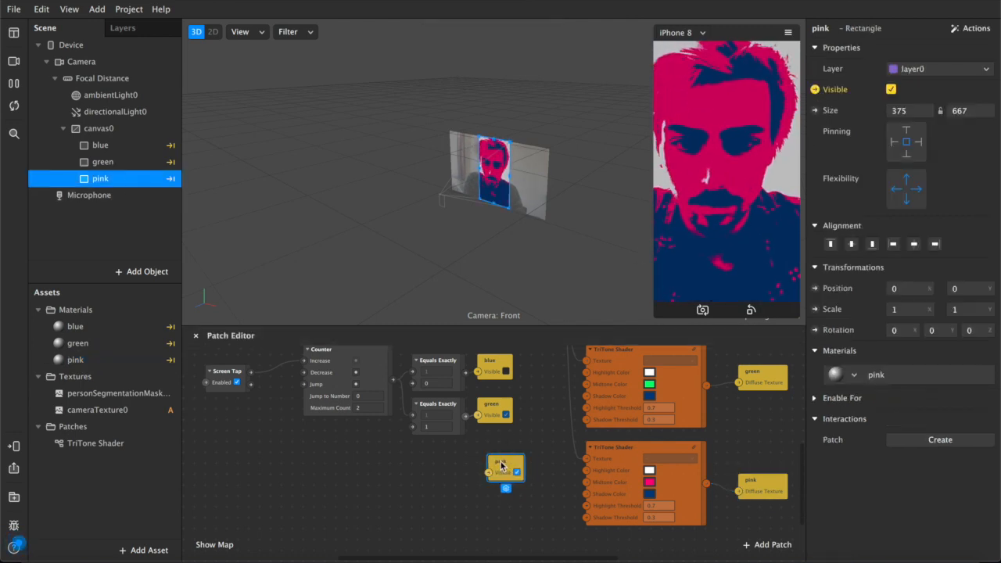
{"action": "left_click", "coordinate": [448, 415]}
{"action": "key", "text": "super+d"}
{"action": "left_click_drag", "start_coordinate": [457, 427], "coordinate": [488, 471]}
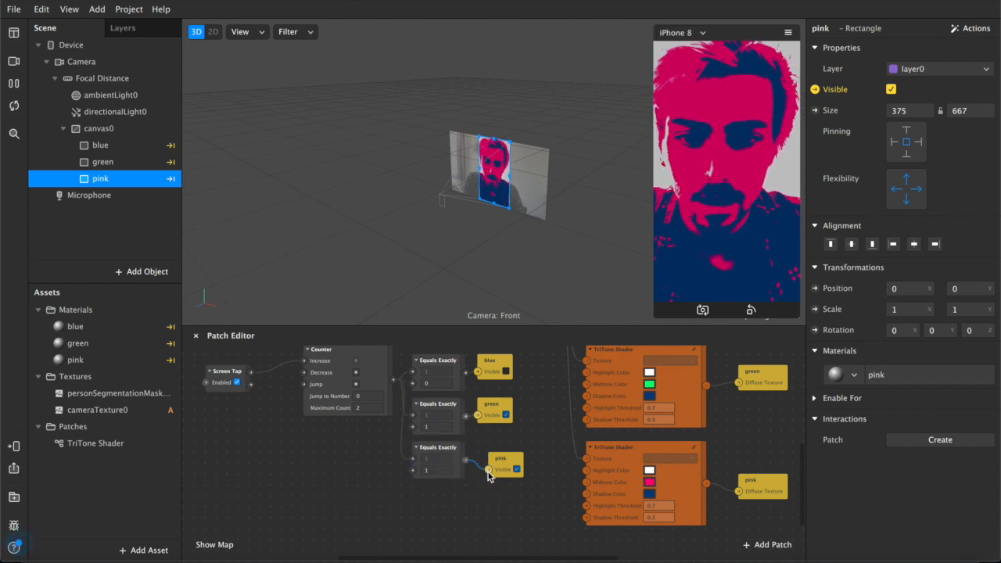
Set the new Equals Exactly patch's comparison value to 2 and the Counter's Maximum Count to 3
{"action": "left_click", "coordinate": [434, 470]}
{"action": "key", "text": "Return"}
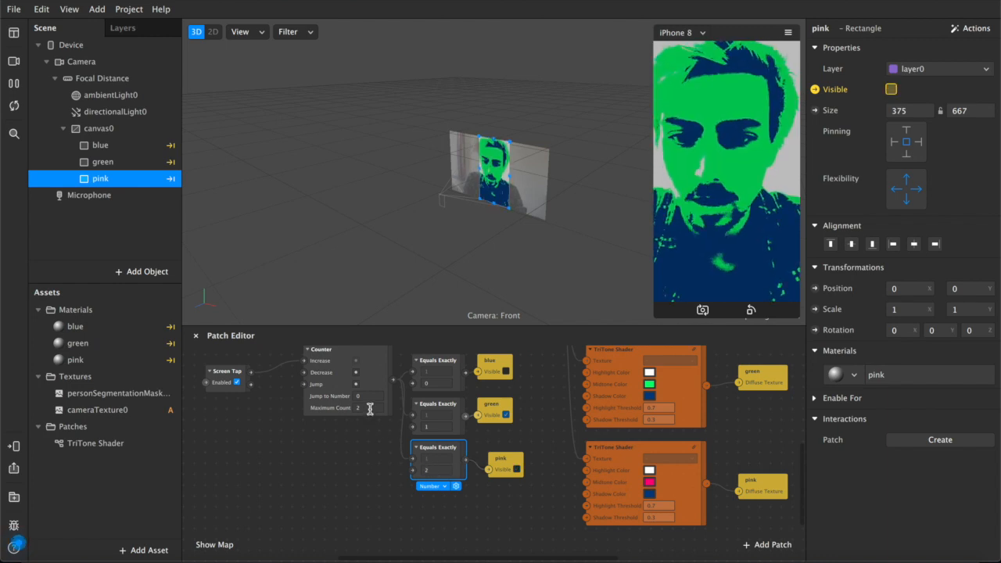
{"action": "left_click", "coordinate": [370, 408]}
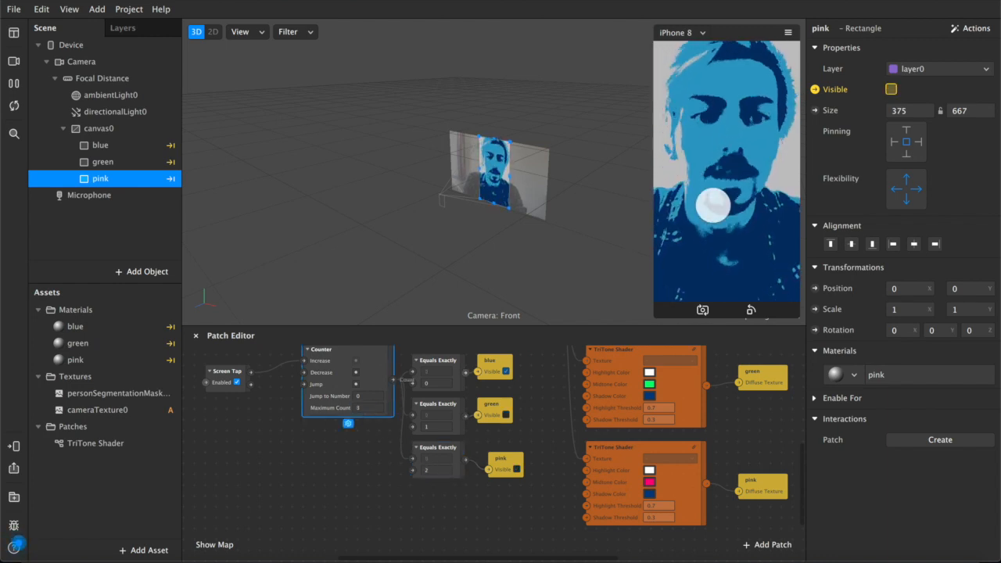
Test the tap-to-change switch in the device preview by cycling through the blue, green and pink variants
{"action": "left_click", "coordinate": [715, 231]}
{"action": "left_click", "coordinate": [718, 234]}
{"action": "left_click", "coordinate": [717, 235]}
{"action": "left_click", "coordinate": [717, 234]}
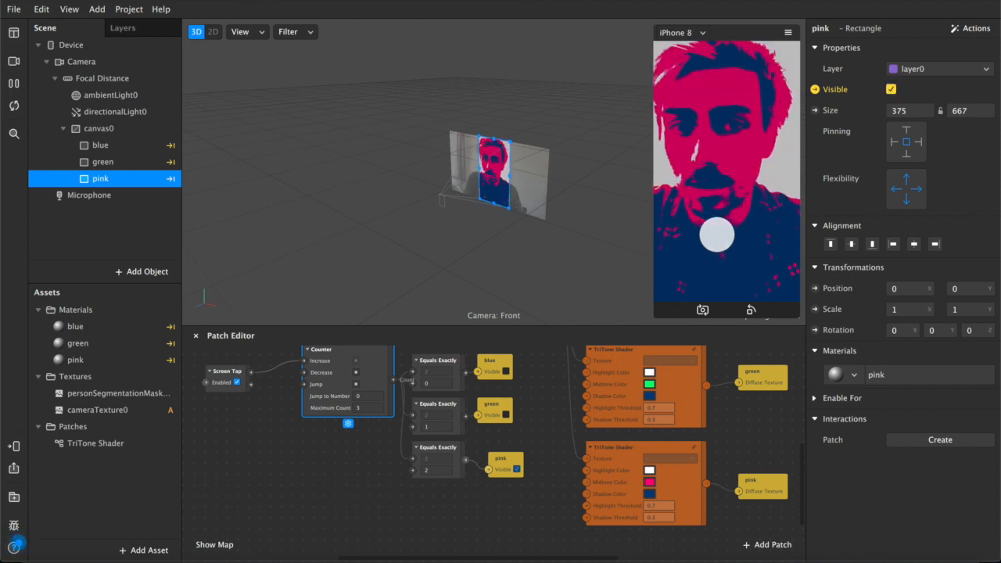
{"action": "left_click", "coordinate": [716, 234]}
{"action": "left_click", "coordinate": [717, 235]}
Try a lower threshold on the pink TriTone Shader and undo the change
{"action": "left_click", "coordinate": [665, 519]}
{"action": "type", "text": "0.1"}
{"action": "key", "text": "Return"}
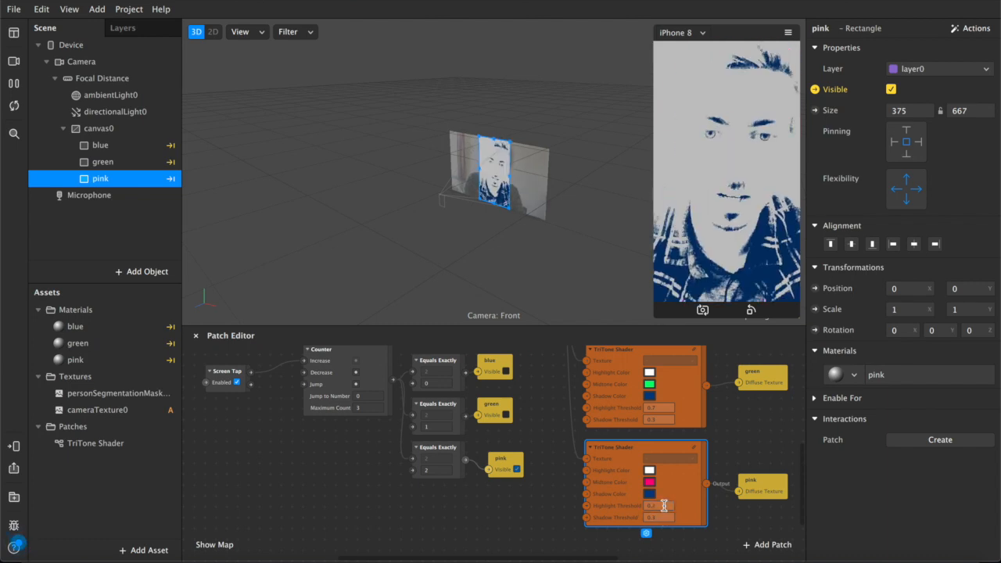
{"action": "key", "text": "ctrl+z"}
Move the Screen Tap, Counter, Equals Exactly and Visible patches as a group above the TriTone Shader patches
{"action": "left_click", "coordinate": [516, 518]}
{"action": "scroll", "coordinate": [516, 518], "scroll_direction": "up", "scroll_amount": 2}
{"action": "scroll", "coordinate": [514, 518], "scroll_direction": "left", "scroll_amount": 2}
{"action": "left_click_drag", "start_coordinate": [523, 502], "coordinate": [512, 491]}
{"action": "left_click_drag", "start_coordinate": [525, 534], "coordinate": [457, 347]}
{"action": "left_click_drag", "start_coordinate": [251, 418], "coordinate": [284, 406]}
{"action": "left_click_drag", "start_coordinate": [567, 516], "coordinate": [294, 365]}
{"action": "scroll", "coordinate": [380, 394], "scroll_direction": "up", "scroll_amount": 4}
{"action": "left_click_drag", "start_coordinate": [297, 403], "coordinate": [426, 350]}
Place the cameraTexture0 patch left of the three TriTone Shaders with free space beneath it
{"action": "scroll", "coordinate": [462, 442], "scroll_direction": "right", "scroll_amount": 5}
{"action": "scroll", "coordinate": [462, 442], "scroll_direction": "down", "scroll_amount": 3}
{"action": "left_click_drag", "start_coordinate": [341, 421], "coordinate": [242, 537]}
{"action": "scroll", "coordinate": [306, 443], "scroll_direction": "down", "scroll_amount": 3}
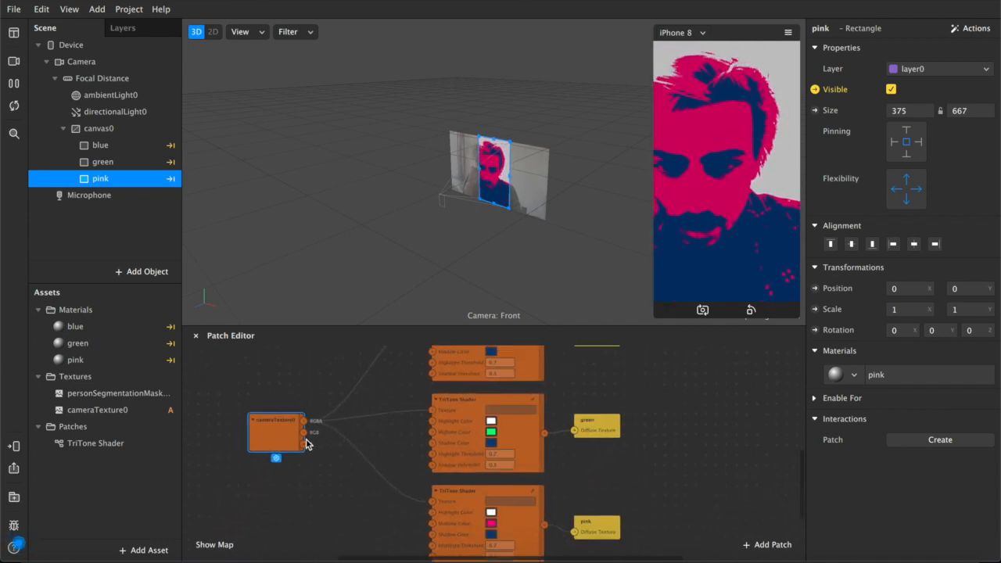
{"action": "scroll", "coordinate": [308, 443], "scroll_direction": "down", "scroll_amount": 3, "text": "ctrl"}
{"action": "scroll", "coordinate": [308, 444], "scroll_direction": "left", "scroll_amount": 1}
{"action": "left_click_drag", "start_coordinate": [344, 453], "coordinate": [319, 456]}
{"action": "scroll", "coordinate": [319, 454], "scroll_direction": "up", "scroll_amount": 3}
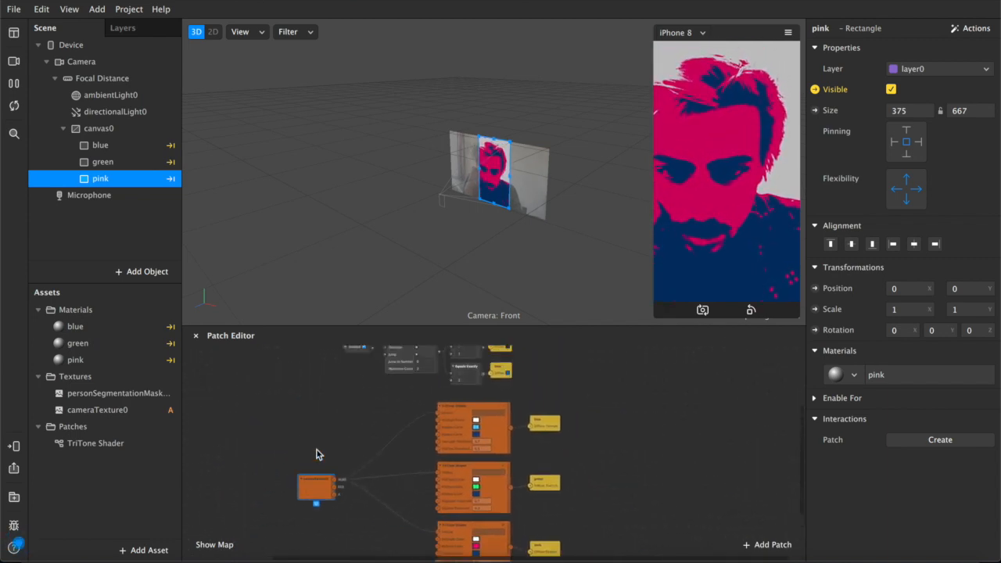
{"action": "scroll", "coordinate": [377, 474], "scroll_direction": "down", "scroll_amount": 2}
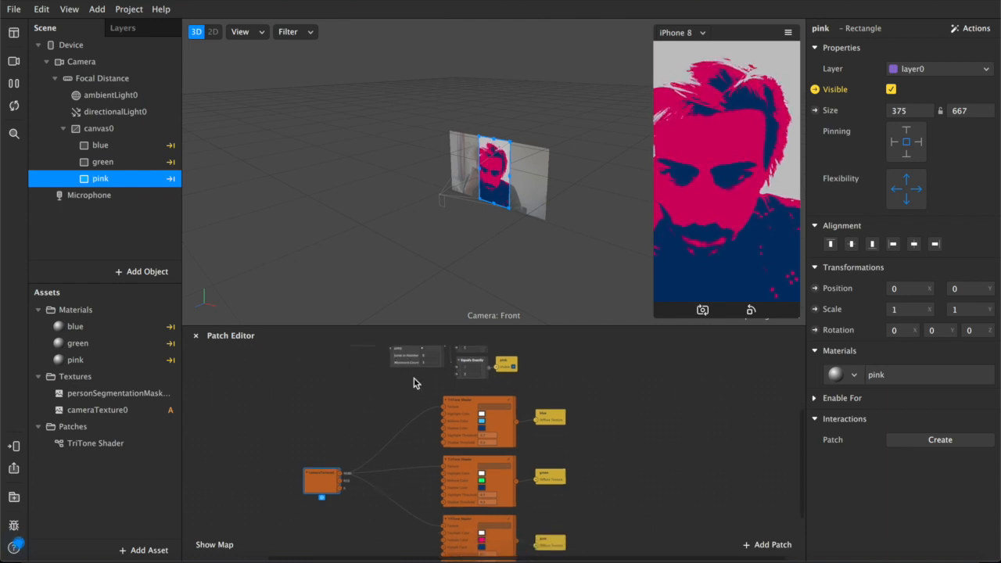
{"action": "scroll", "coordinate": [415, 384], "scroll_direction": "down", "scroll_amount": 2}
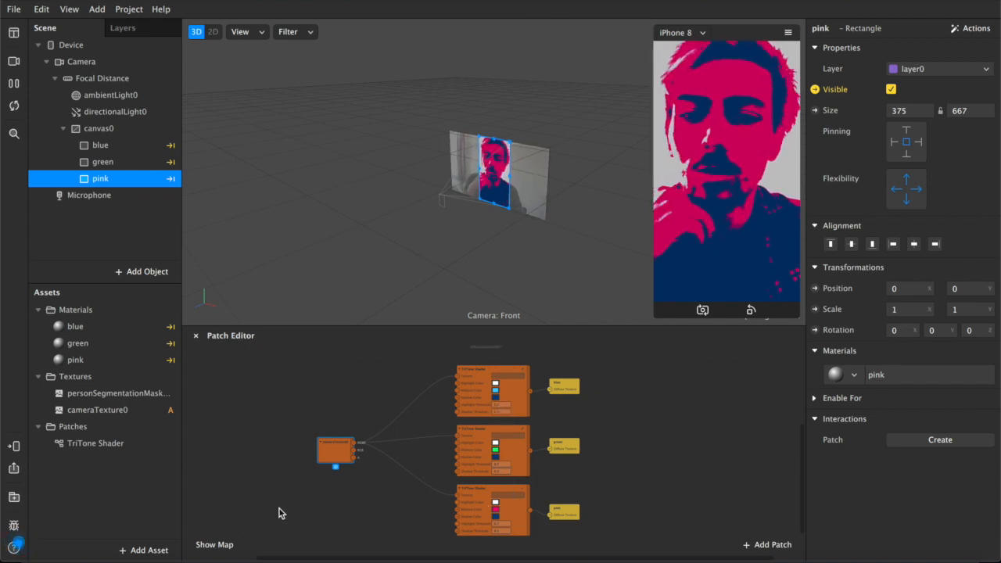
{"action": "left_click_drag", "start_coordinate": [319, 444], "coordinate": [289, 412]}
Add a Loop Animation patch and place it directly below the cameraTexture0 patch
{"action": "double_click", "coordinate": [316, 499]}
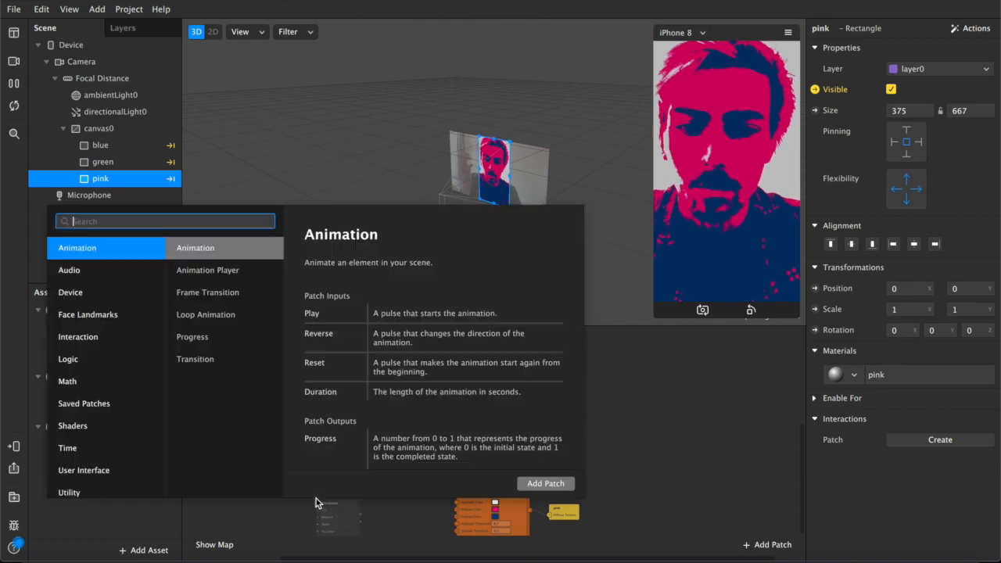
{"action": "type", "text": "loop"}
{"action": "key", "text": "Return"}
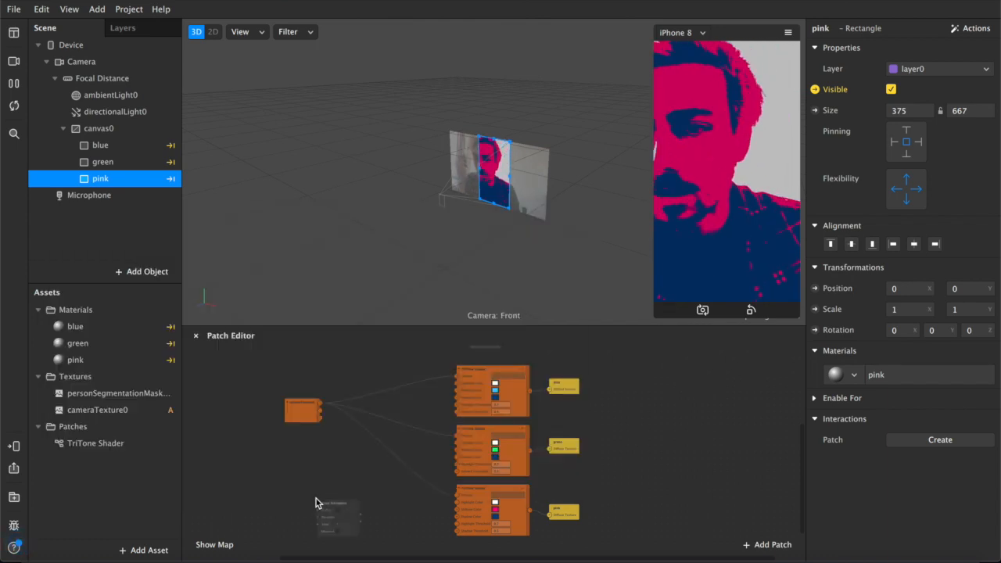
{"action": "left_click_drag", "start_coordinate": [316, 500], "coordinate": [307, 448]}
{"action": "scroll", "coordinate": [346, 472], "scroll_direction": "up", "scroll_amount": 4}
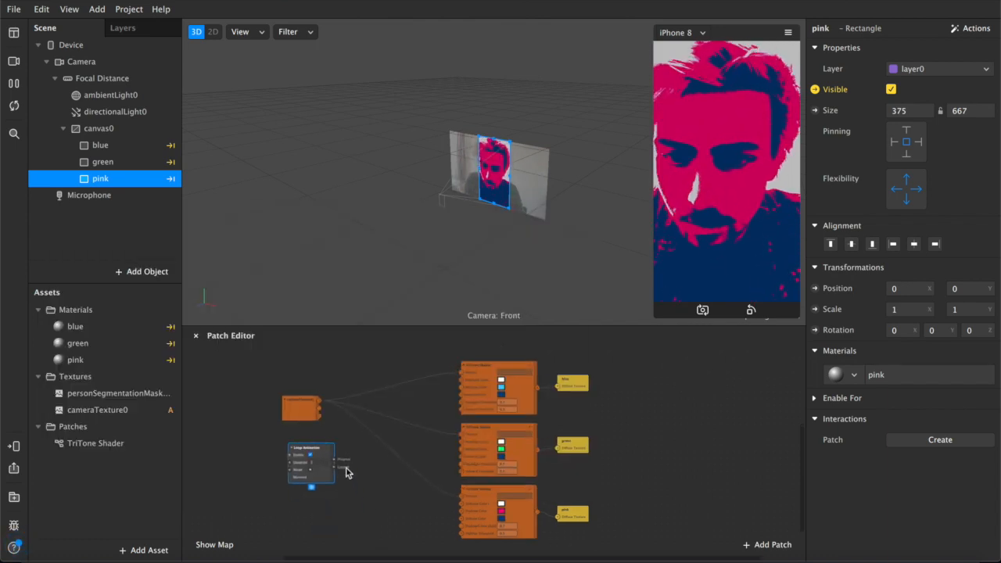
Add a Transition patch fed by the Loop Animation's Progress output and align it beside the Loop Animation
{"action": "left_click_drag", "start_coordinate": [331, 457], "coordinate": [359, 460]}
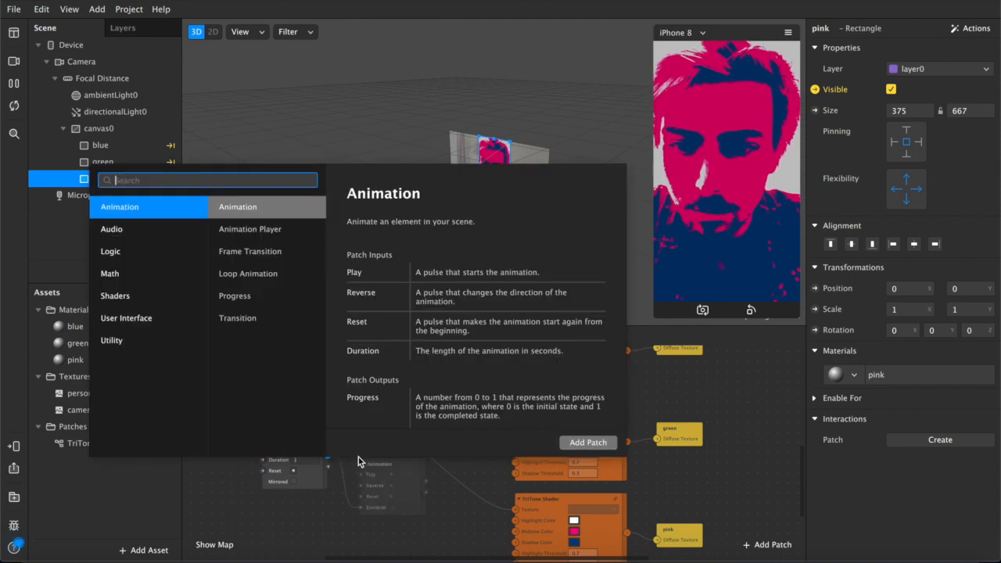
{"action": "type", "text": "tra"}
{"action": "key", "text": "Down"}
{"action": "key", "text": "Return"}
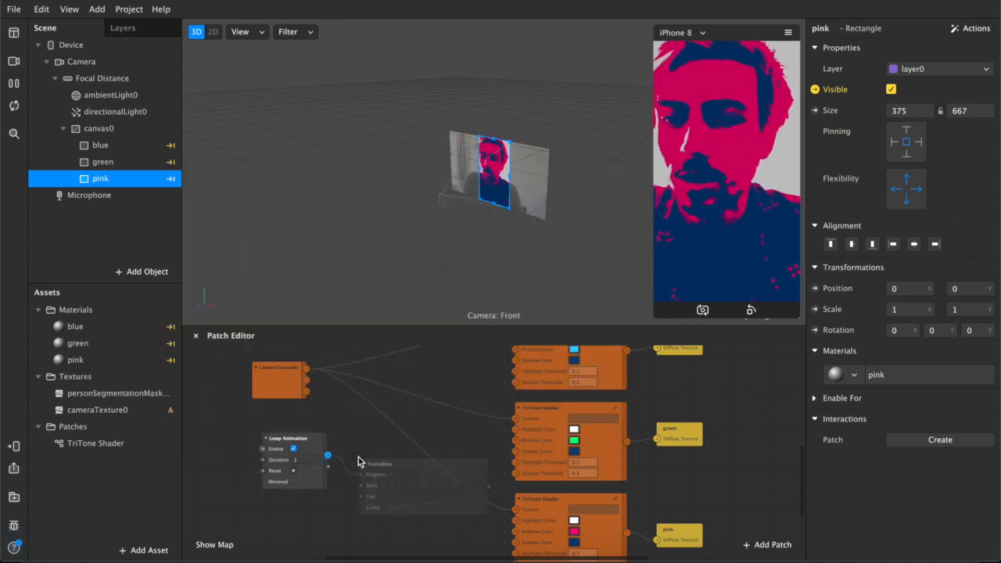
{"action": "left_click_drag", "start_coordinate": [379, 465], "coordinate": [377, 440]}
Set the Transition patch's value type to Number
{"action": "left_click", "coordinate": [420, 501]}
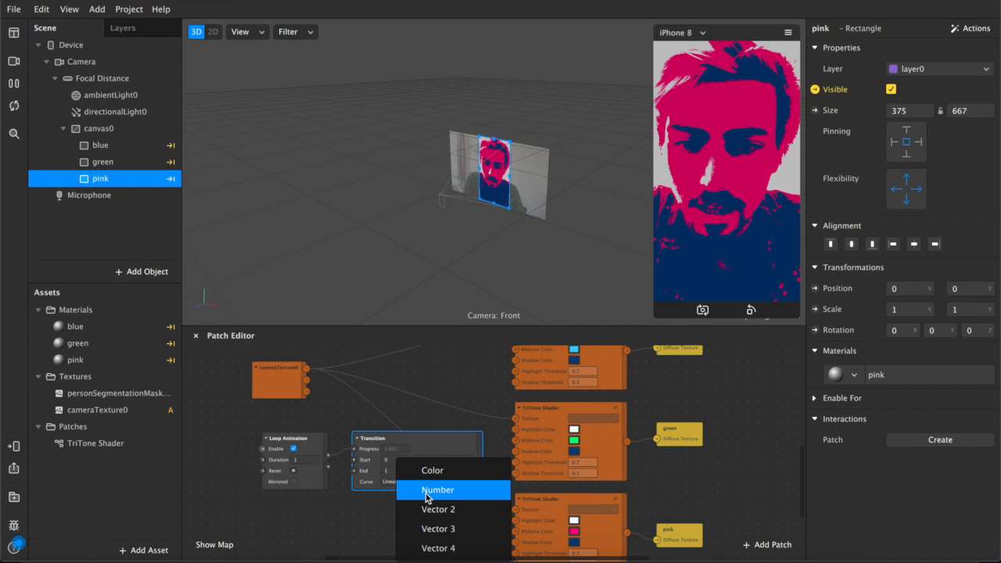
{"action": "left_click", "coordinate": [365, 485]}
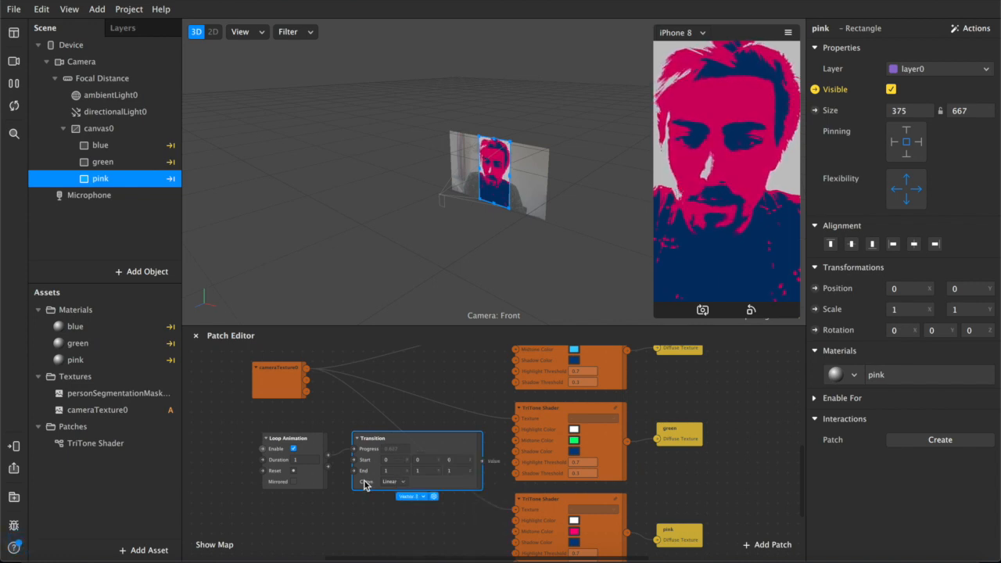
{"action": "left_click", "coordinate": [419, 496]}
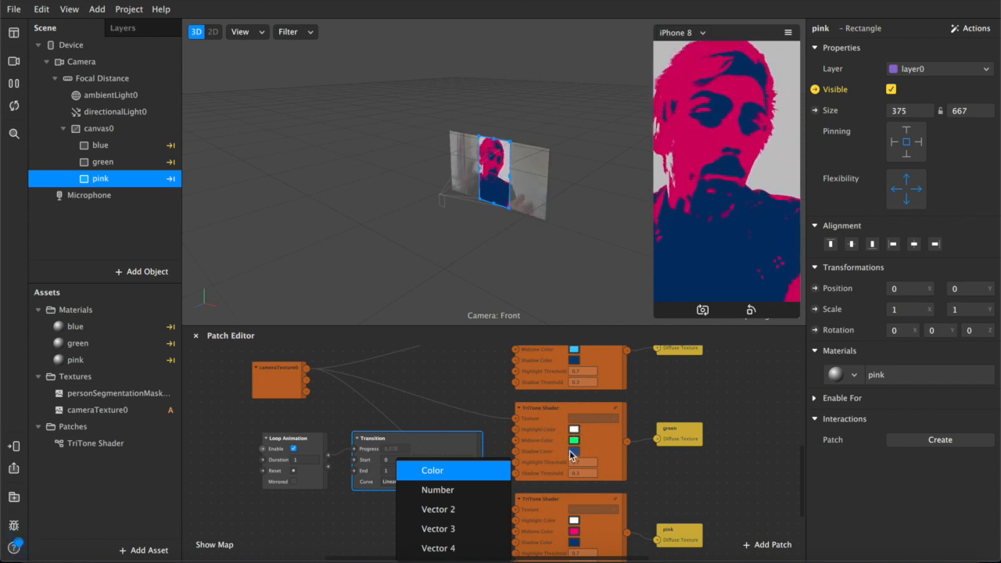
{"action": "left_click", "coordinate": [457, 496]}
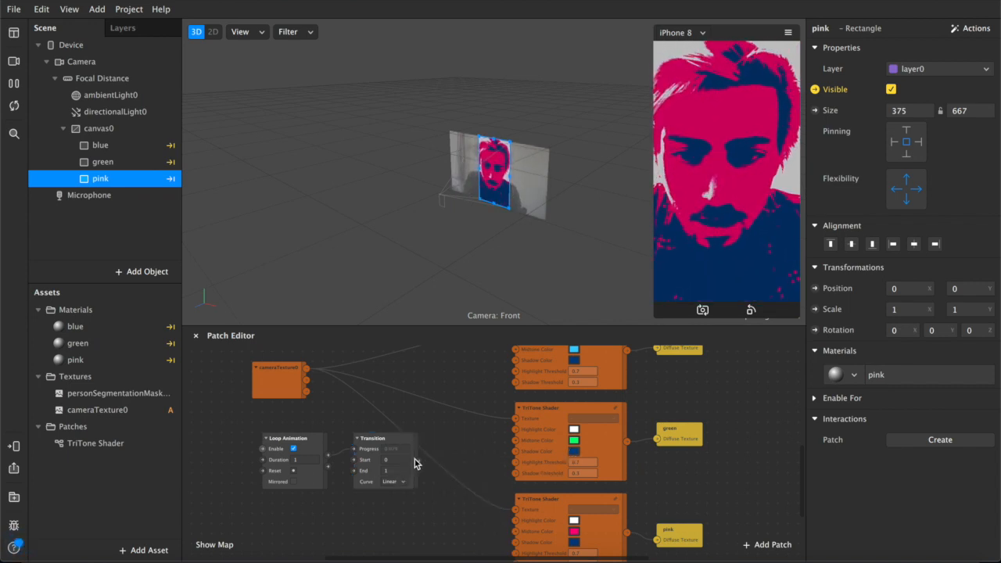
{"action": "left_click", "coordinate": [383, 477]}
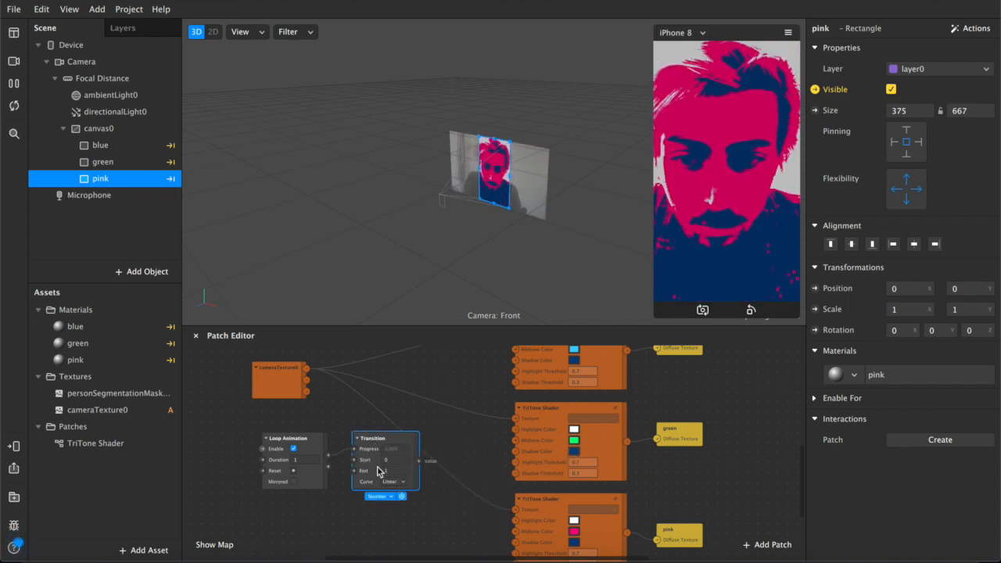
Connect the Transition's value output to the Highlight Threshold inputs of the blue, green and pink TriTone Shaders
{"action": "left_click_drag", "start_coordinate": [418, 461], "coordinate": [516, 375]}
{"action": "left_click_drag", "start_coordinate": [423, 464], "coordinate": [515, 462]}
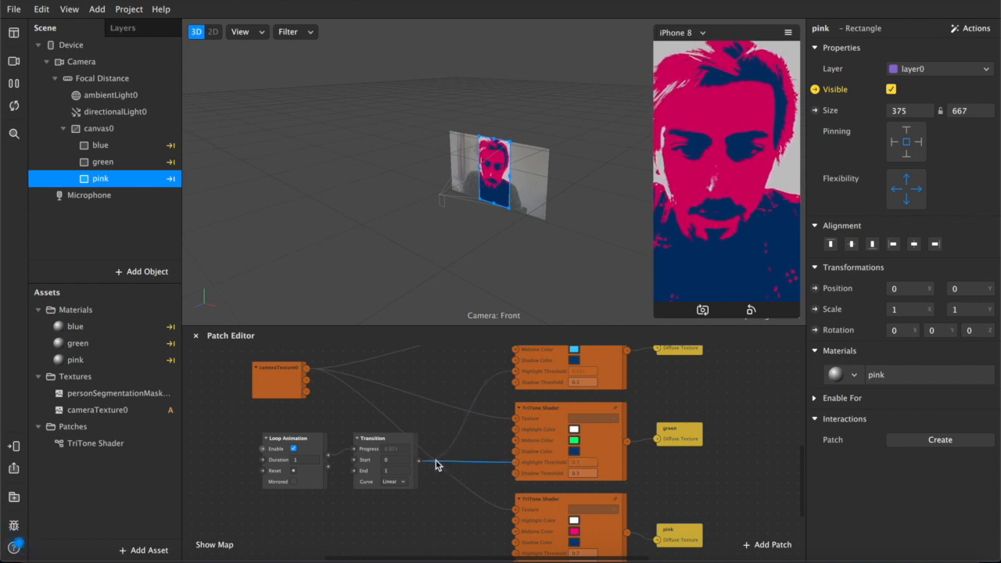
{"action": "left_click_drag", "start_coordinate": [420, 462], "coordinate": [515, 553]}
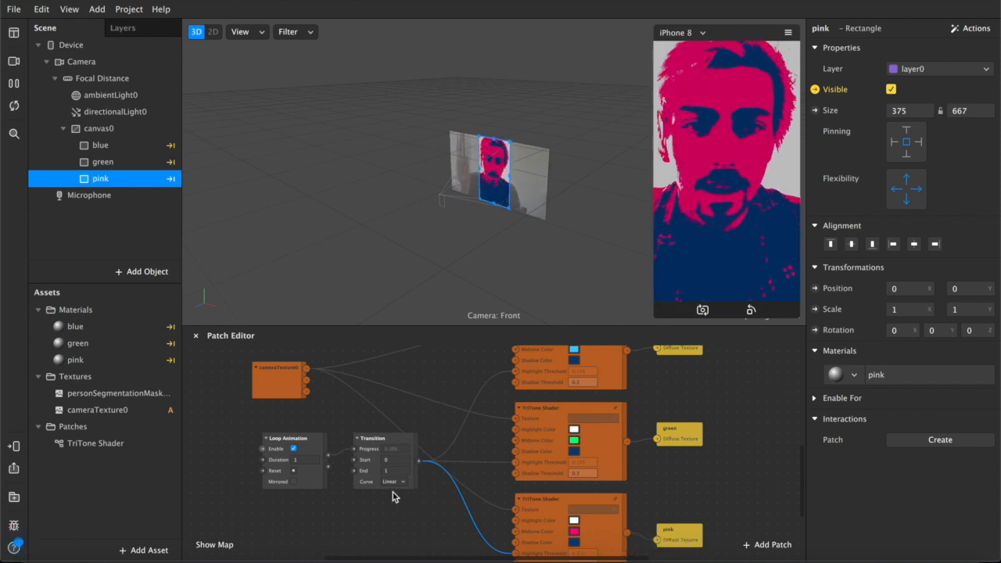
Set the Transition patch's Start to 0.2 and End to 0.7
{"action": "left_click", "coordinate": [398, 468]}
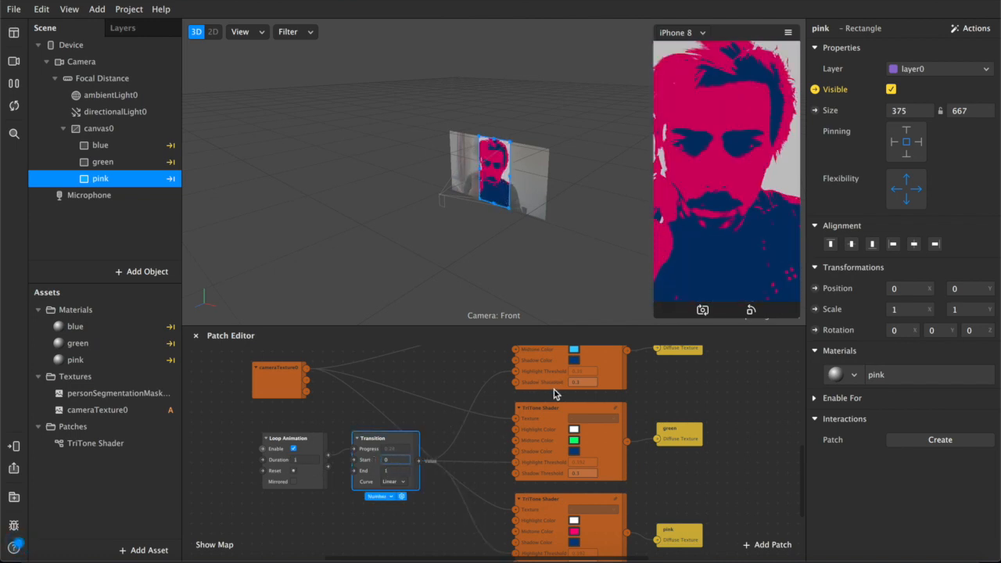
{"action": "left_click", "coordinate": [396, 459]}
{"action": "type", "text": ".2"}
{"action": "key", "text": "Return"}
{"action": "type", "text": "0.7"}
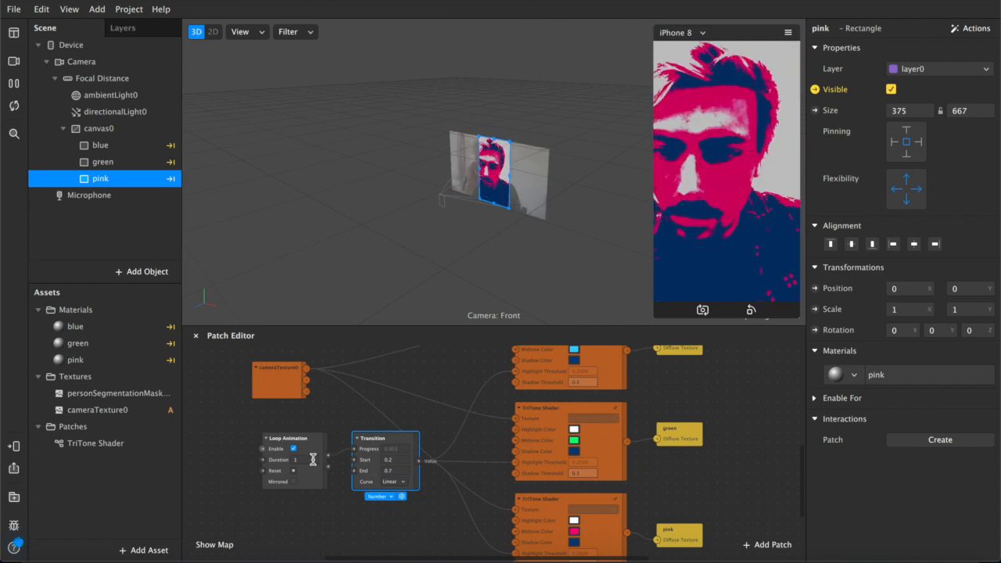
Set the Loop Animation's Duration to 7.5 and enable Mirrored
{"action": "left_click", "coordinate": [313, 460]}
{"action": "type", "text": "7.5"}
{"action": "key", "text": "Return"}
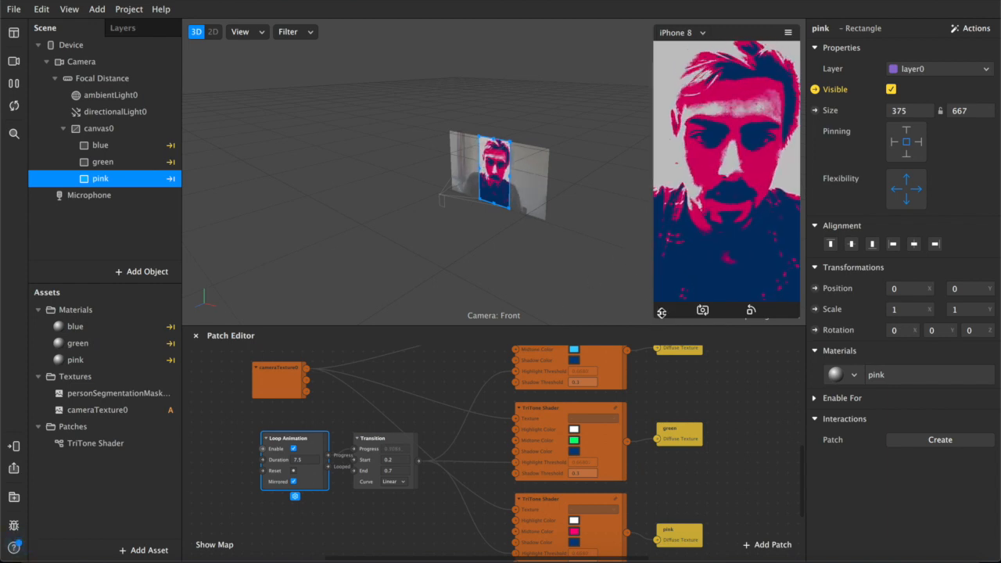
{"action": "scroll", "coordinate": [703, 466], "scroll_direction": "down", "scroll_amount": 5}
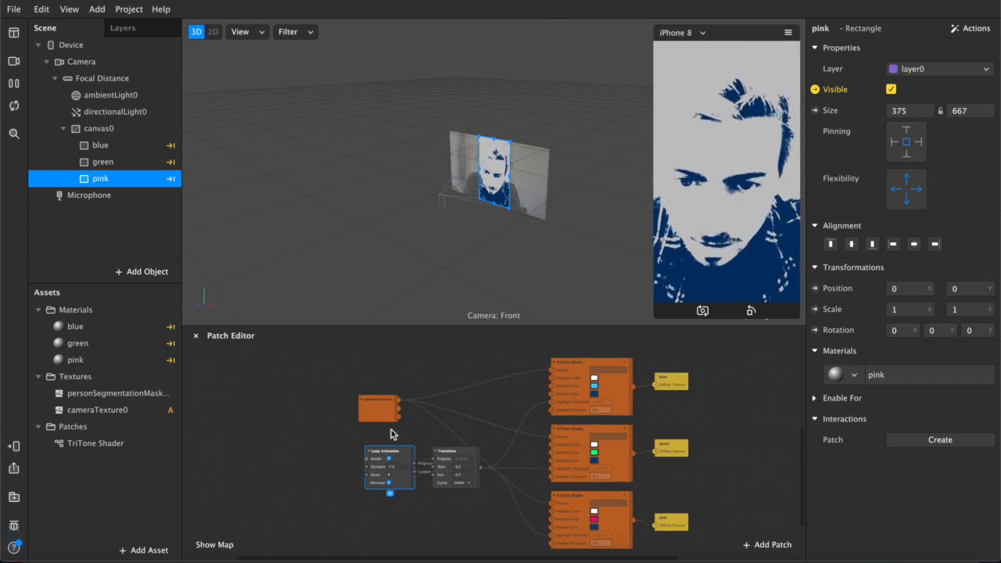
Rearrange the patch graph, moving the camera texture patch closer to the TriTone Shaders and the Screen Tap switching patches clear of them
{"action": "left_click_drag", "start_coordinate": [380, 409], "coordinate": [460, 427]}
{"action": "scroll", "coordinate": [469, 510], "scroll_direction": "up", "scroll_amount": 5}
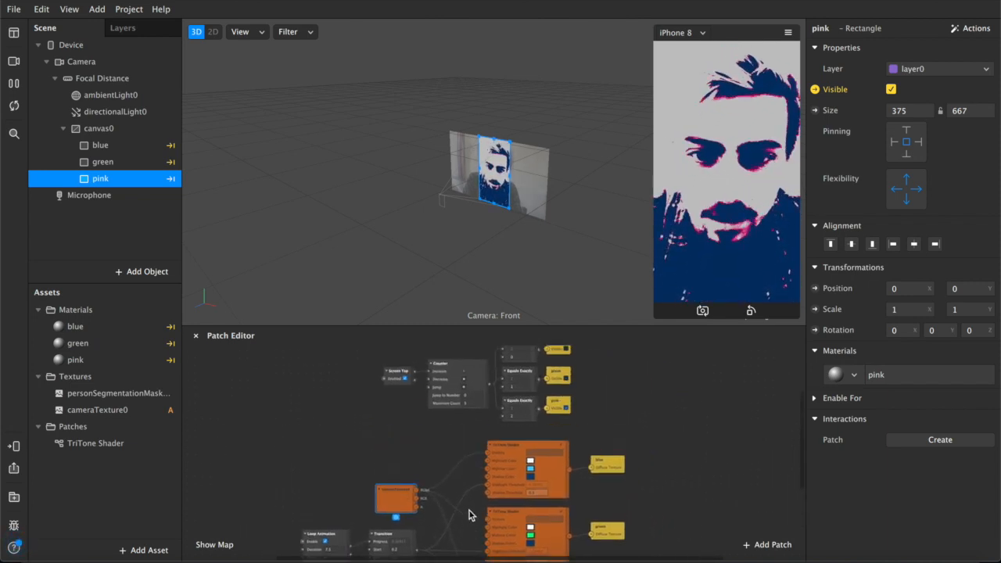
{"action": "left_click_drag", "start_coordinate": [587, 364], "coordinate": [379, 462]}
{"action": "left_click_drag", "start_coordinate": [392, 408], "coordinate": [241, 442]}
{"action": "left_click", "coordinate": [234, 517]}
{"action": "scroll", "coordinate": [233, 516], "scroll_direction": "down", "scroll_amount": 4}
{"action": "scroll", "coordinate": [234, 516], "scroll_direction": "left", "scroll_amount": 3}
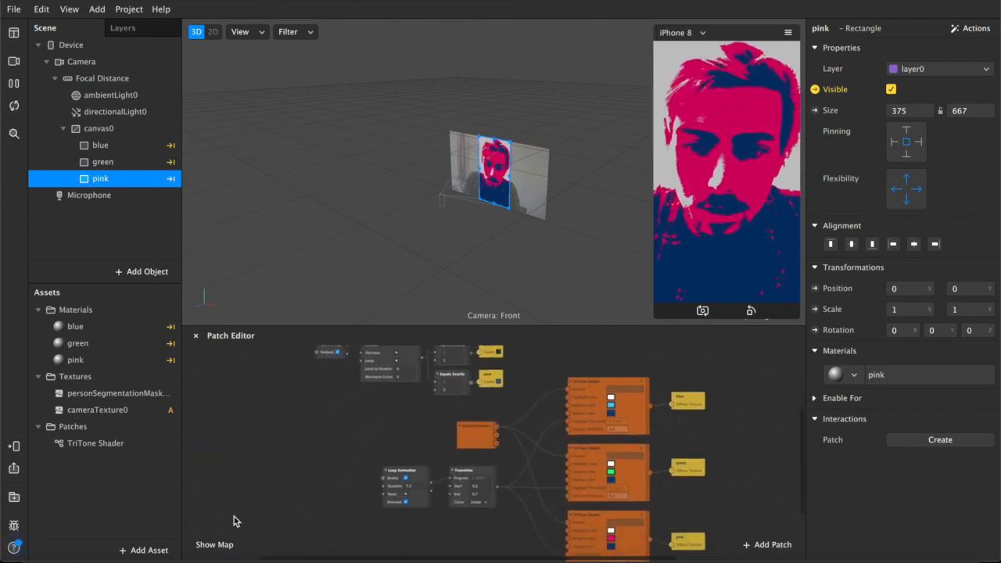
{"action": "scroll", "coordinate": [234, 516], "scroll_direction": "down", "scroll_amount": 4, "text": "ctrl"}
{"action": "scroll", "coordinate": [478, 439], "scroll_direction": "down", "scroll_amount": 1}
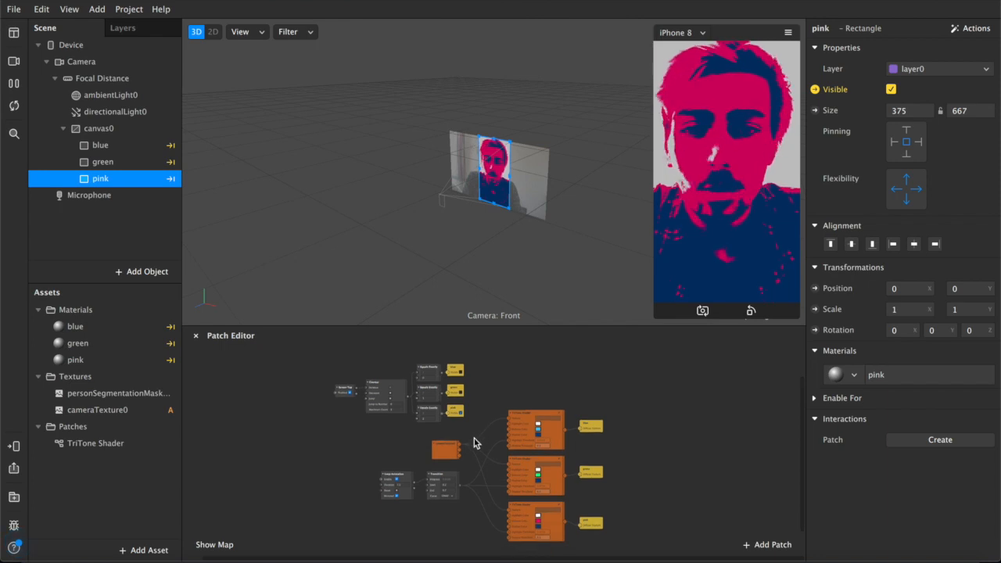
Create the Instruction on Opening patches for the Device's custom instruction
{"action": "left_click", "coordinate": [70, 46]}
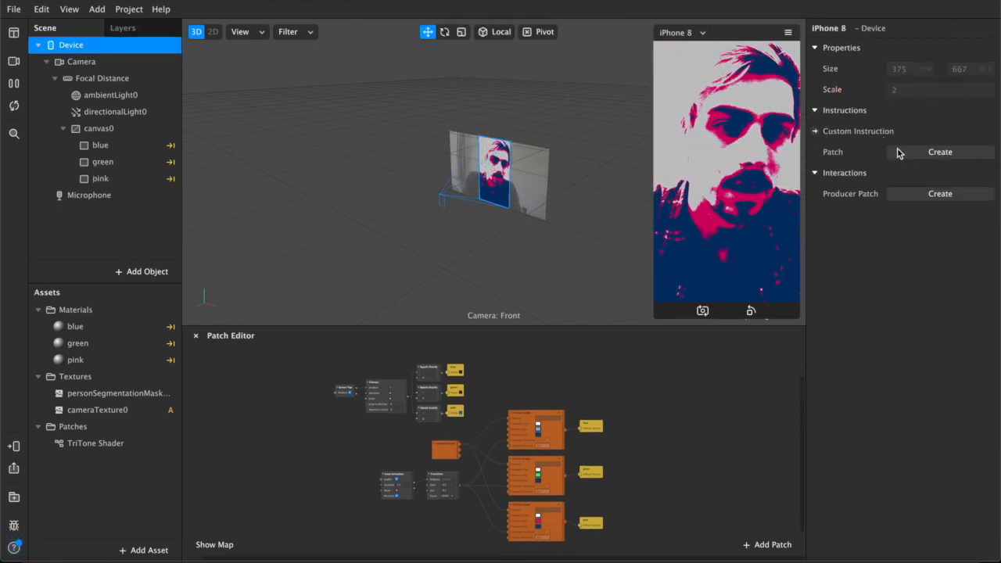
{"action": "left_click", "coordinate": [923, 154]}
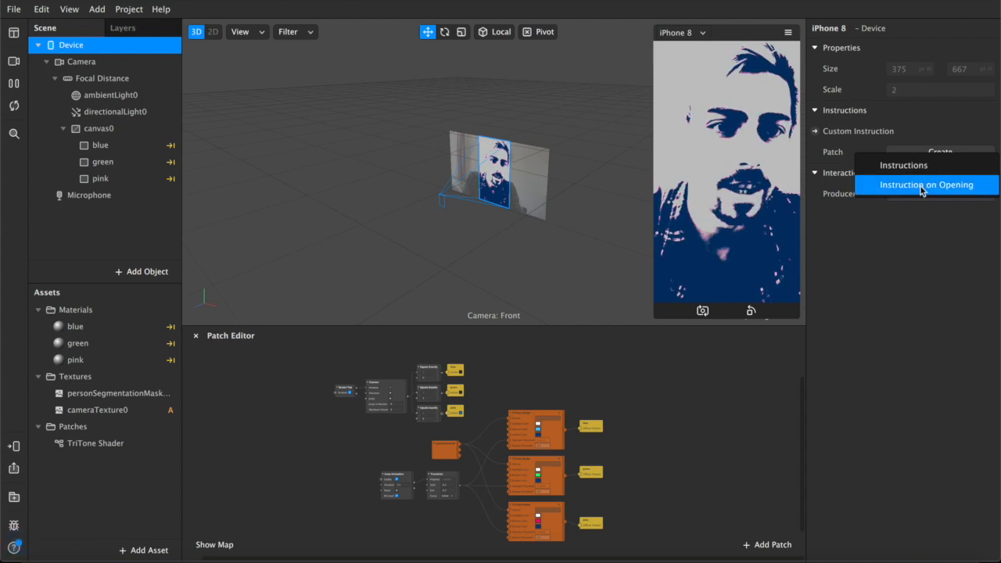
{"action": "left_click", "coordinate": [923, 184]}
Arrange the new Runtime, Less Than and Device patches in a row above the blue TriTone Shader
{"action": "left_click_drag", "start_coordinate": [610, 439], "coordinate": [614, 376]}
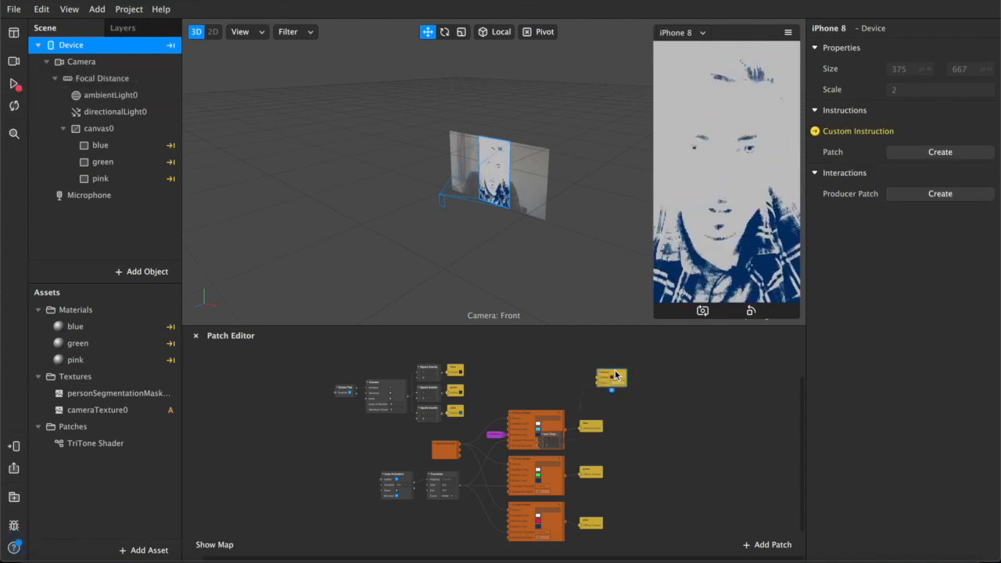
{"action": "middle_click_drag", "start_coordinate": [550, 408], "coordinate": [543, 440]}
{"action": "left_click_drag", "start_coordinate": [553, 457], "coordinate": [576, 396]}
{"action": "left_click_drag", "start_coordinate": [495, 456], "coordinate": [536, 402]}
{"action": "left_click_drag", "start_coordinate": [607, 399], "coordinate": [603, 404]}
{"action": "scroll", "coordinate": [578, 400], "scroll_direction": "up", "scroll_amount": 5}
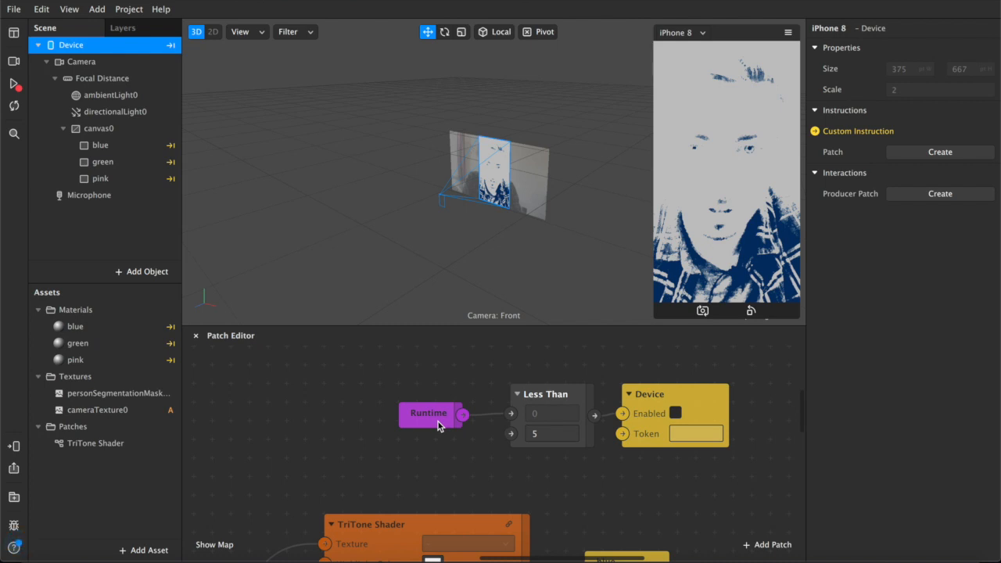
Try to resume the preview, and move the Less Than patch slightly closer to the Runtime patch
{"action": "left_click", "coordinate": [14, 84]}
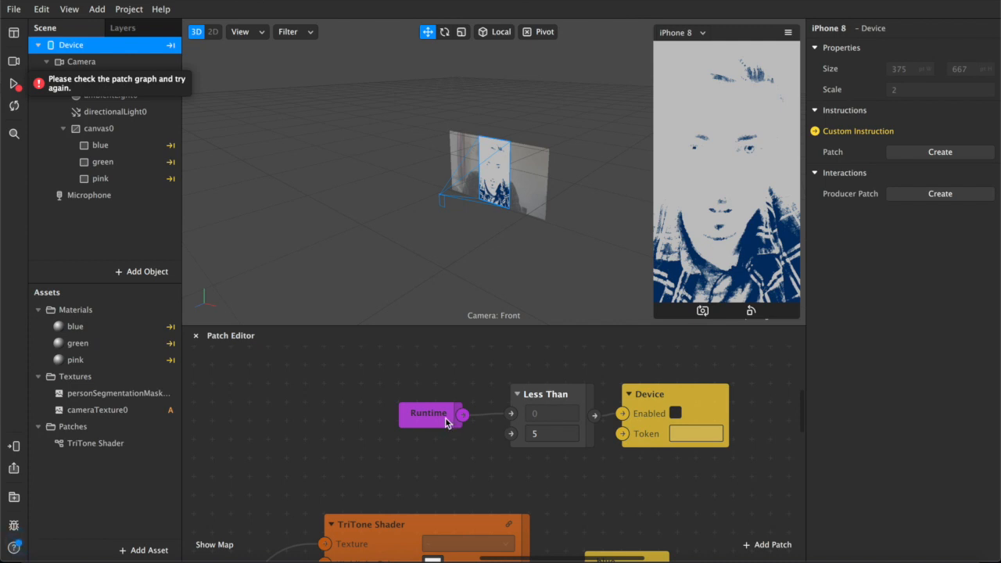
{"action": "left_click", "coordinate": [526, 400]}
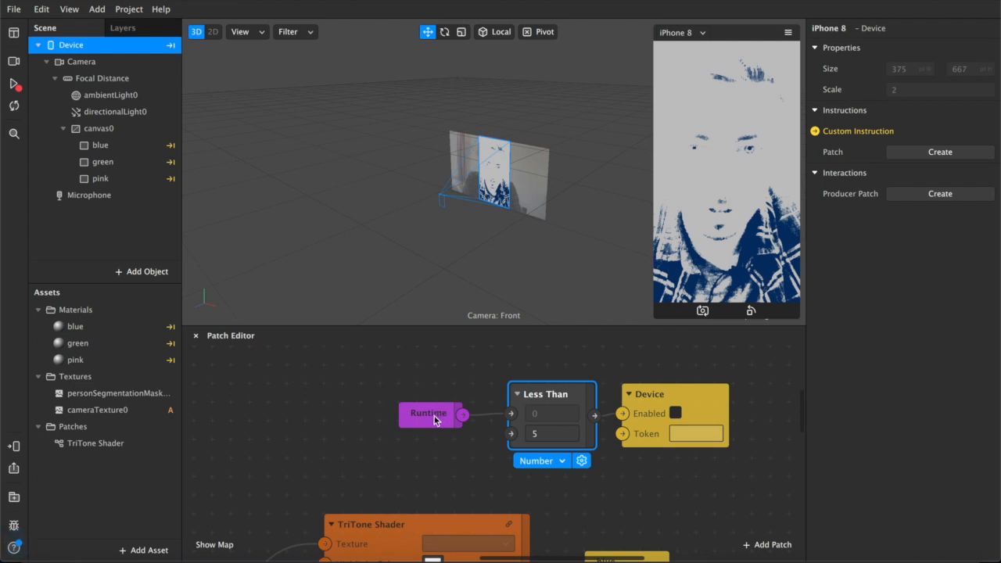
{"action": "left_click", "coordinate": [538, 434]}
{"action": "left_click_drag", "start_coordinate": [550, 407], "coordinate": [526, 407]}
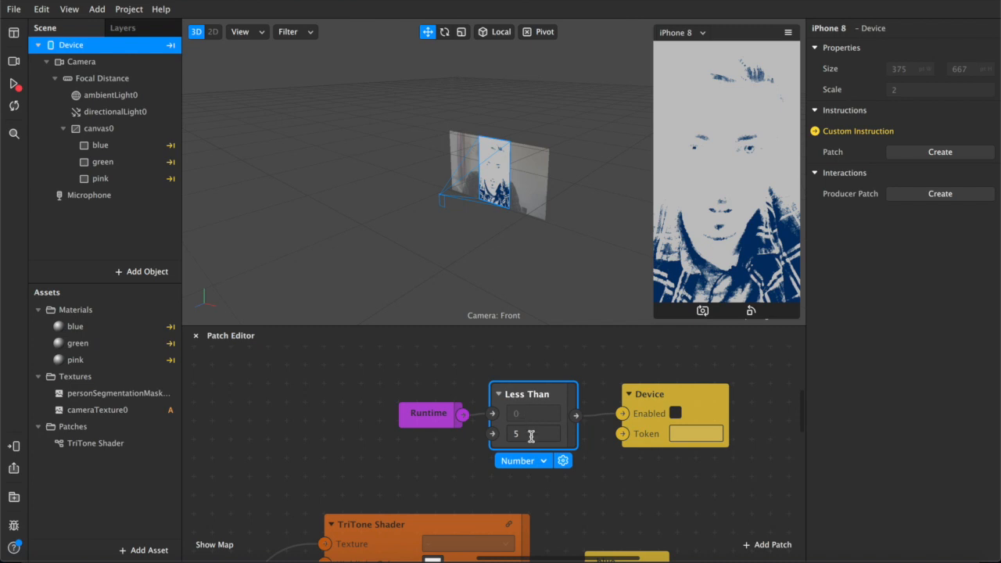
{"action": "left_click", "coordinate": [682, 435]}
Open the Capabilities settings in the project properties
{"action": "left_click", "coordinate": [128, 9]}
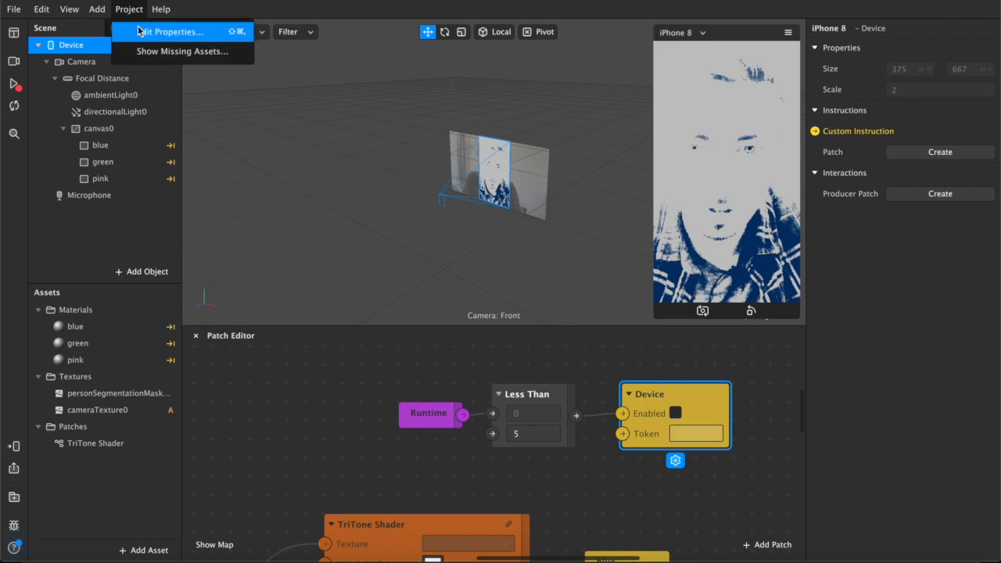
{"action": "left_click", "coordinate": [132, 31]}
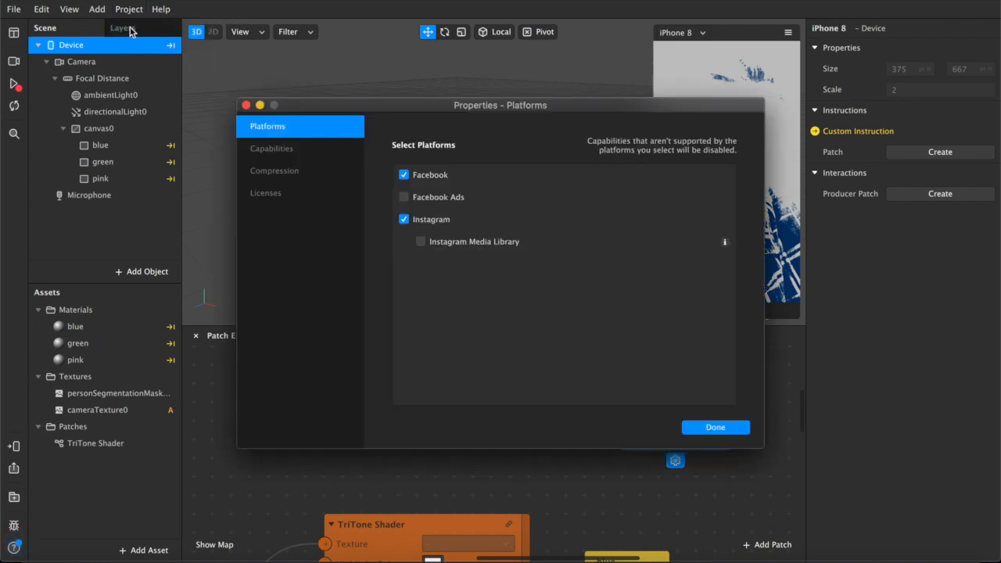
{"action": "left_click", "coordinate": [288, 150]}
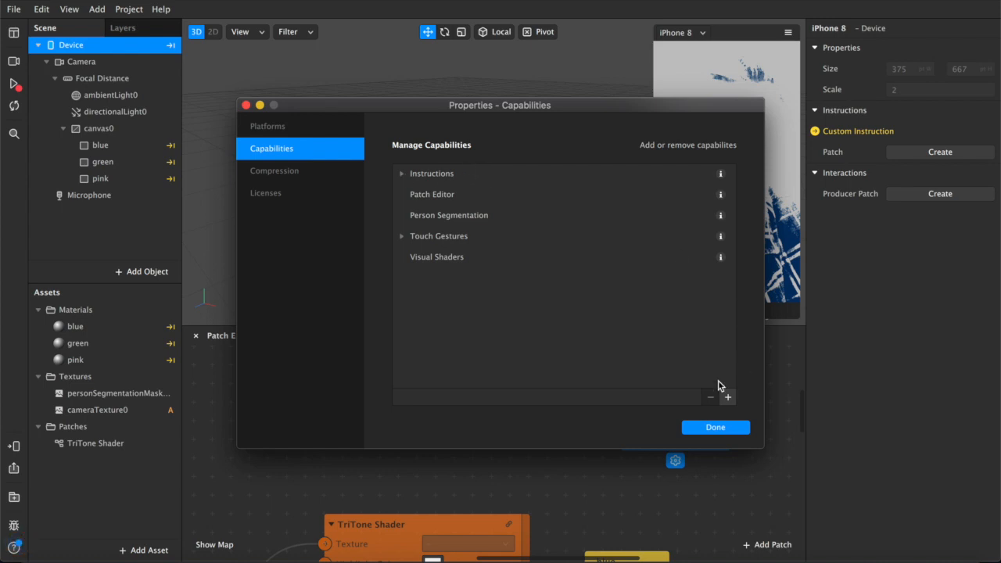
{"action": "left_click", "coordinate": [729, 398]}
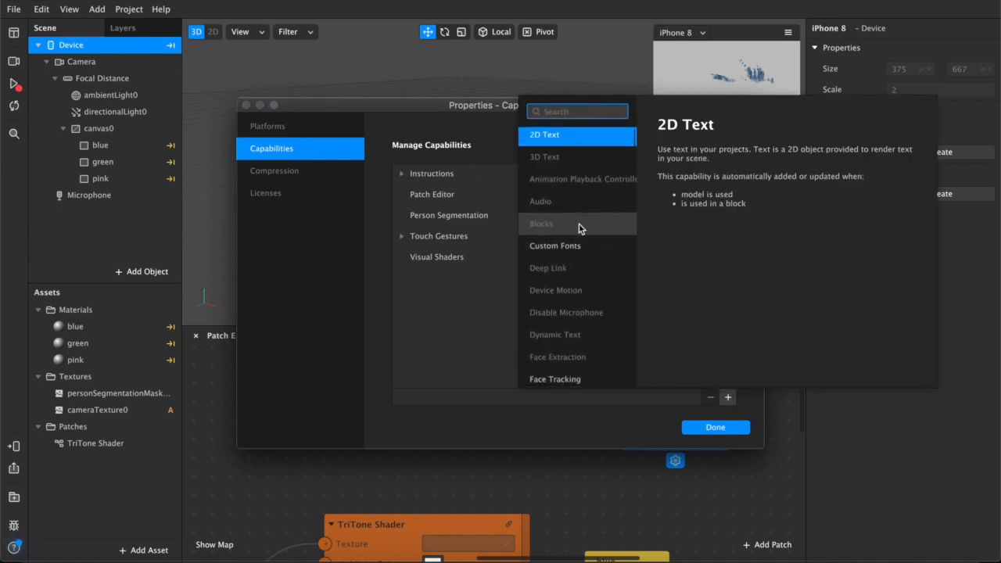
{"action": "scroll", "coordinate": [579, 235], "scroll_direction": "down", "scroll_amount": 10}
{"action": "scroll", "coordinate": [568, 319], "scroll_direction": "up", "scroll_amount": 15}
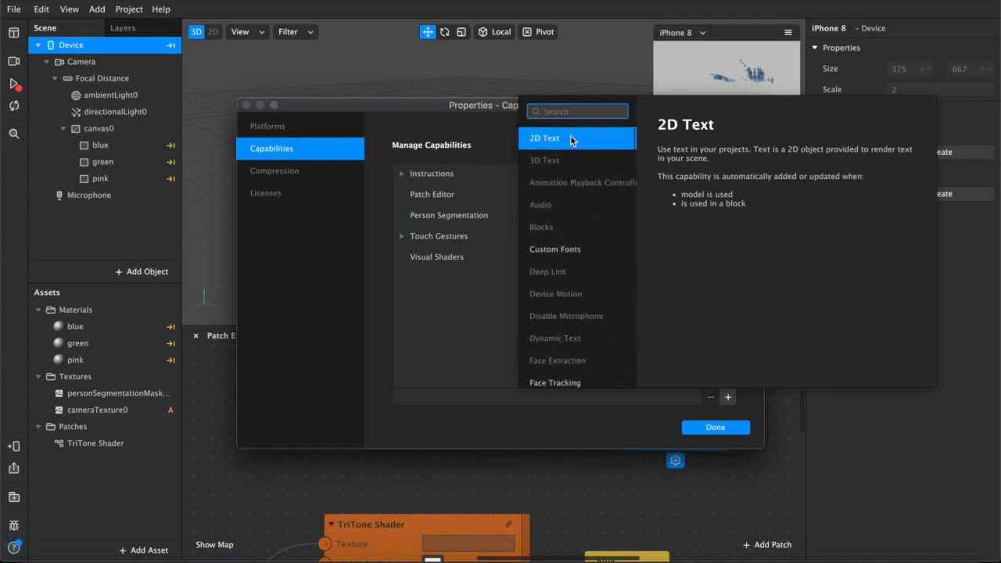
{"action": "left_click", "coordinate": [429, 321]}
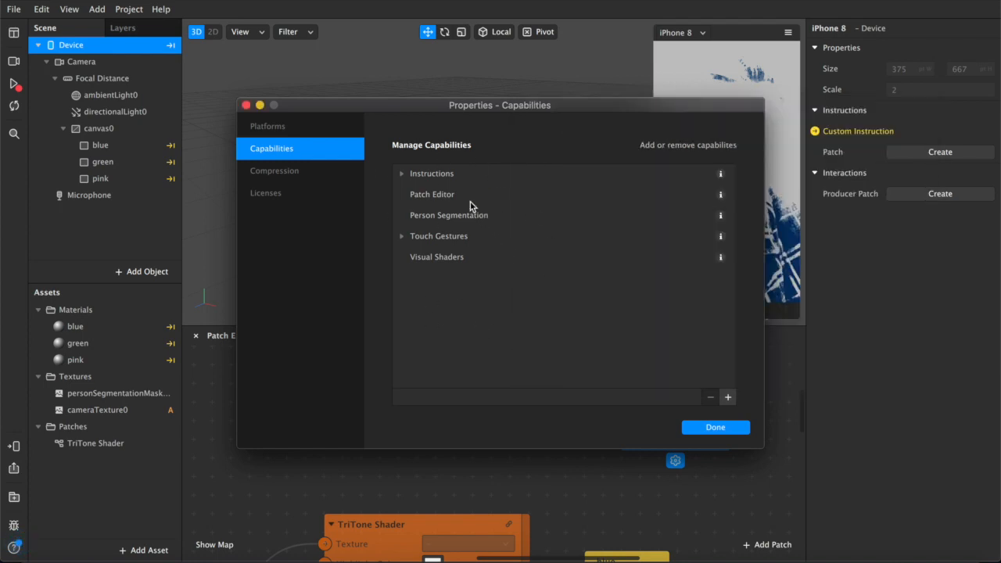
Add the "Tap to change" instruction to the Custom Instructions capability
{"action": "left_click", "coordinate": [403, 174]}
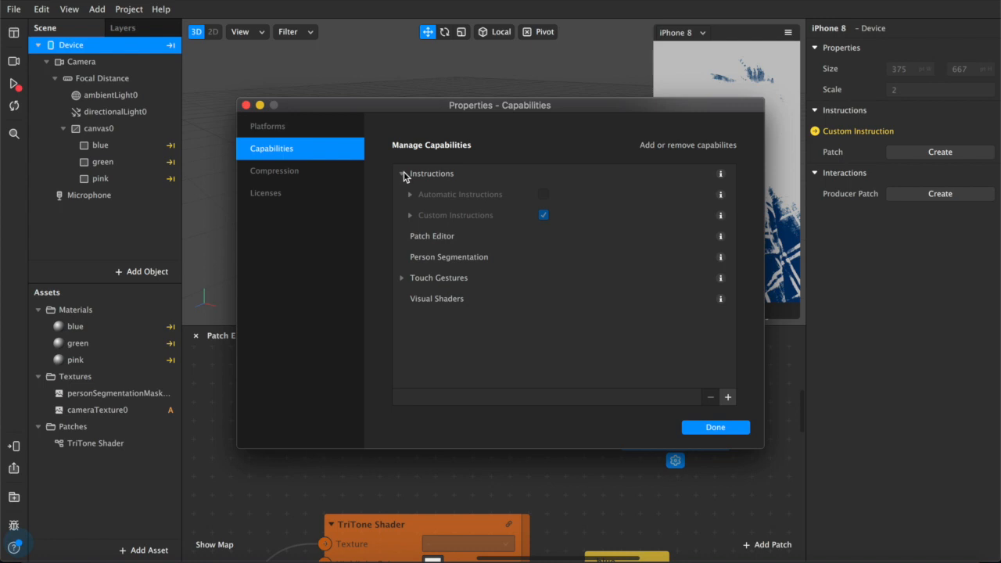
{"action": "left_click", "coordinate": [411, 216]}
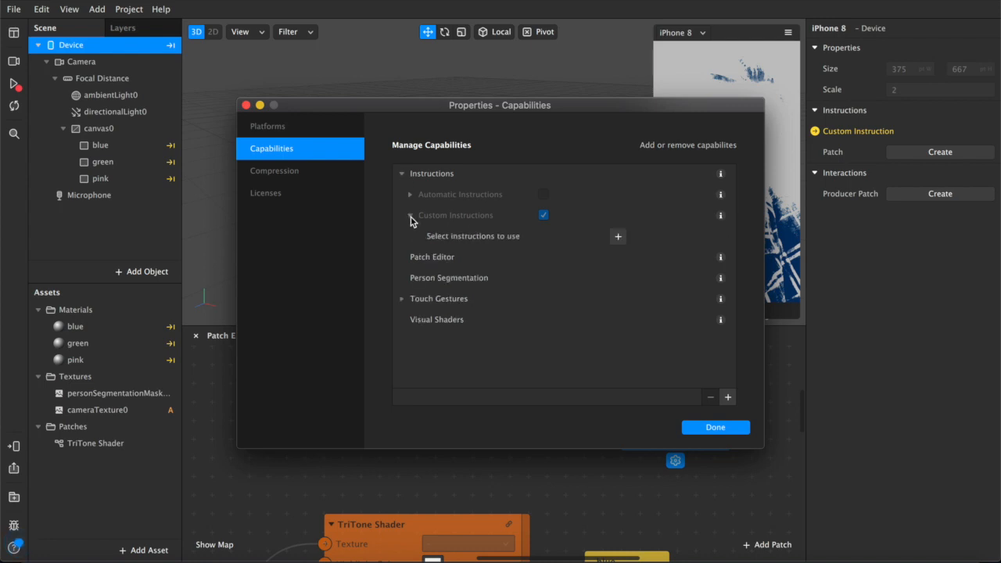
{"action": "left_click", "coordinate": [619, 237]}
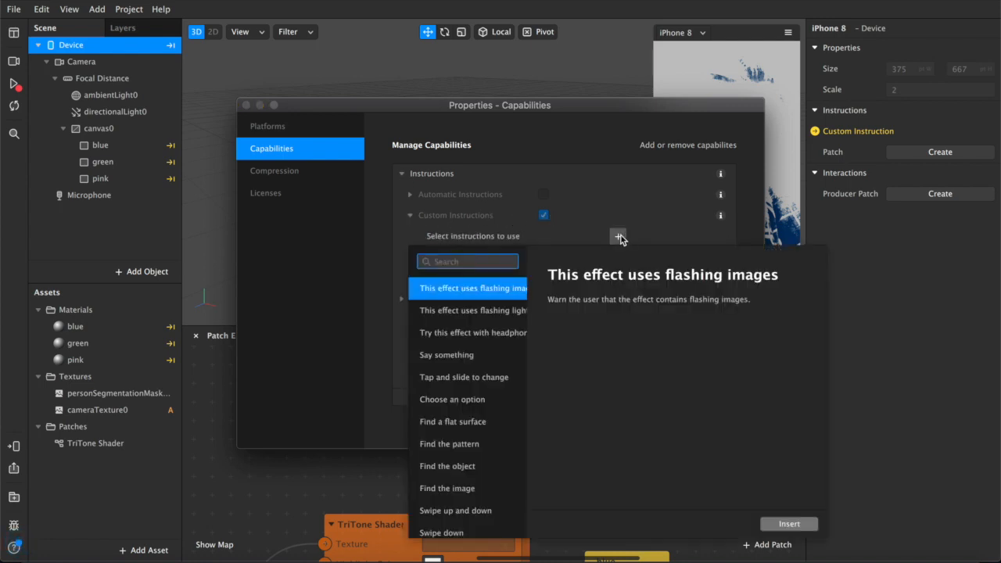
{"action": "type", "text": "tap to change"}
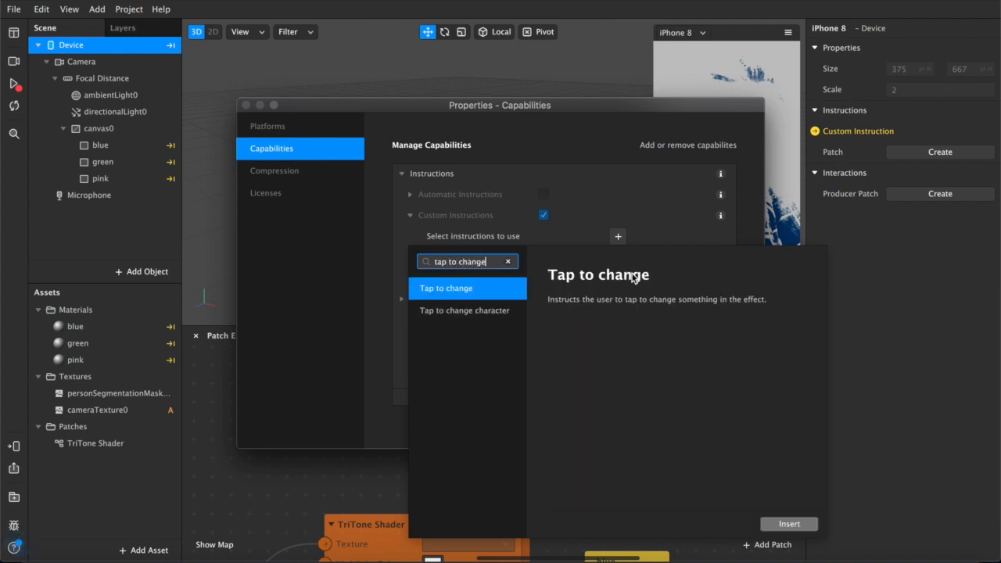
{"action": "key", "text": "Return"}
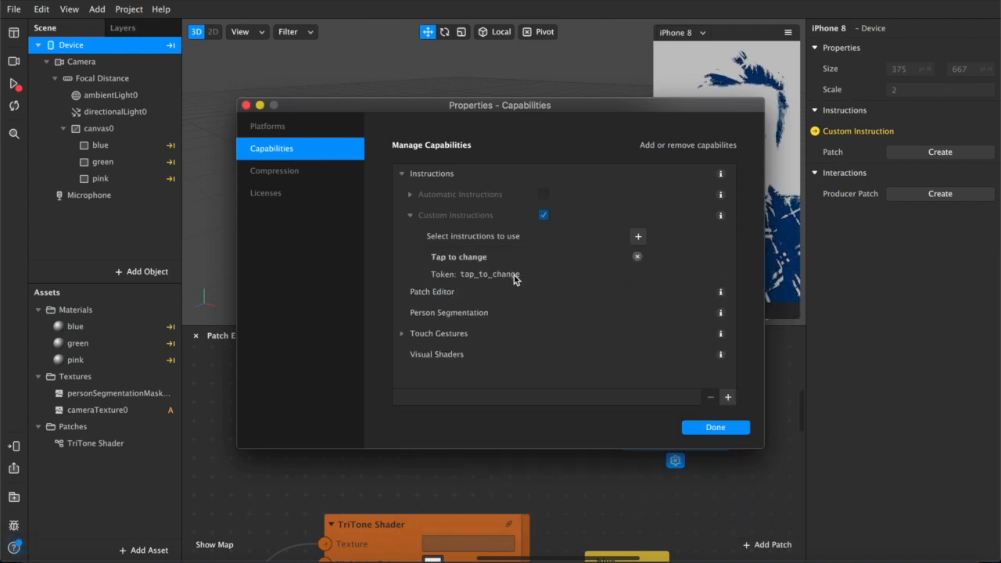
Copy the instruction token tap_to_change, close the project properties, and paste it into the Device patch's Token input
{"action": "left_click_drag", "start_coordinate": [460, 274], "coordinate": [518, 277]}
{"action": "key", "text": "ctrl+c"}
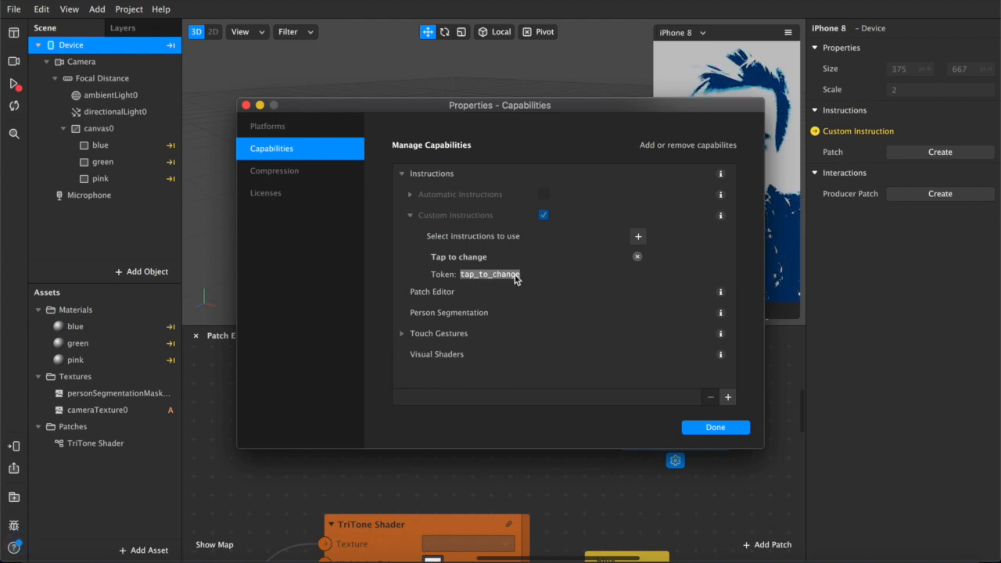
{"action": "left_click", "coordinate": [683, 431]}
{"action": "left_click", "coordinate": [641, 414]}
{"action": "left_click", "coordinate": [692, 400]}
{"action": "key", "text": "ctrl+v"}
{"action": "left_click", "coordinate": [621, 445]}
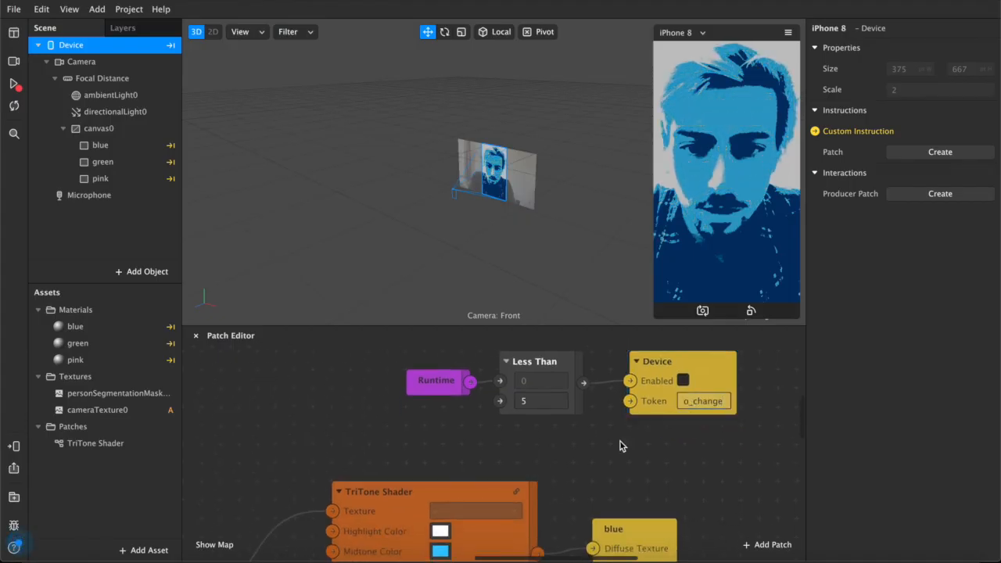
Restart the preview and check the opening instruction on the simulated phone
{"action": "left_click", "coordinate": [15, 107]}
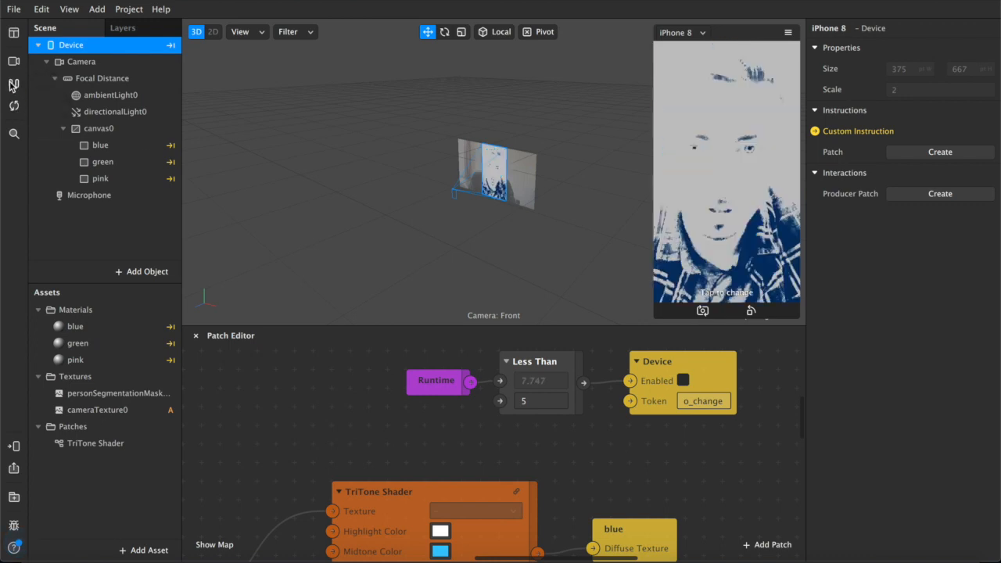
{"action": "left_click", "coordinate": [741, 286]}
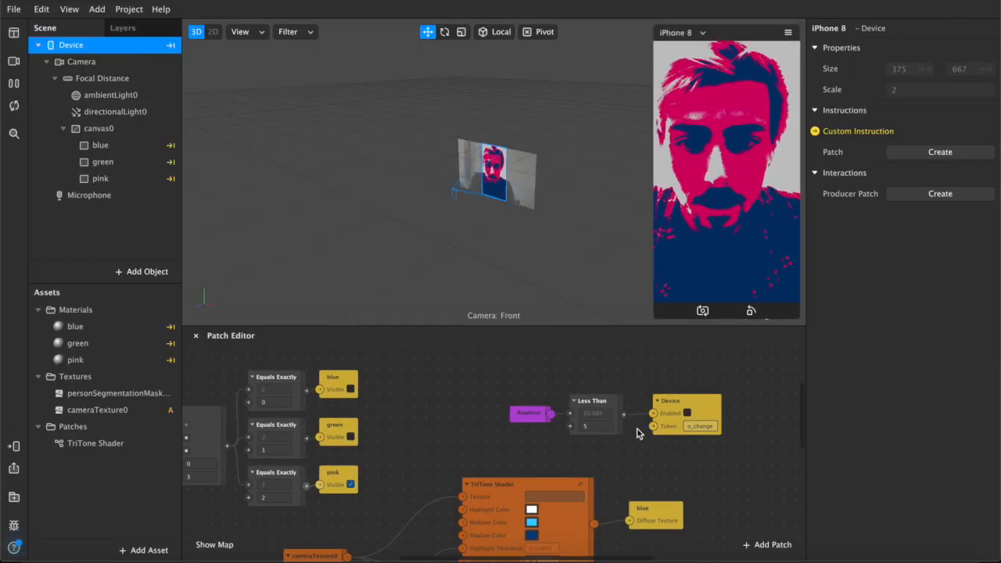
Enlarge the Patch Editor and set the Transition patch's value type to Color
{"action": "scroll", "coordinate": [637, 434], "scroll_direction": "down", "scroll_amount": 2}
{"action": "scroll", "coordinate": [638, 434], "scroll_direction": "down", "scroll_amount": 2}
{"action": "left_click_drag", "start_coordinate": [522, 325], "coordinate": [530, 289]}
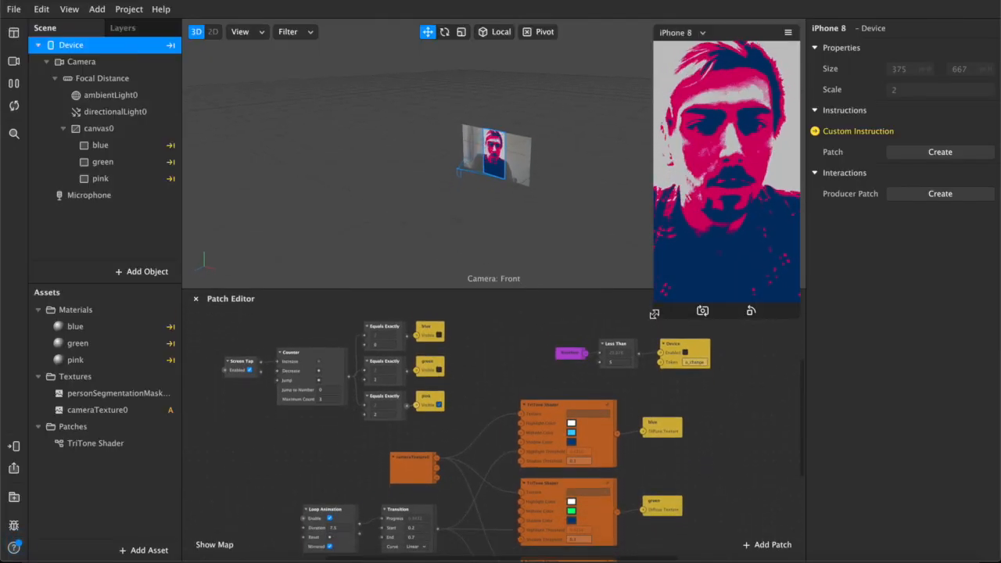
{"action": "scroll", "coordinate": [496, 423], "scroll_direction": "down", "scroll_amount": 3}
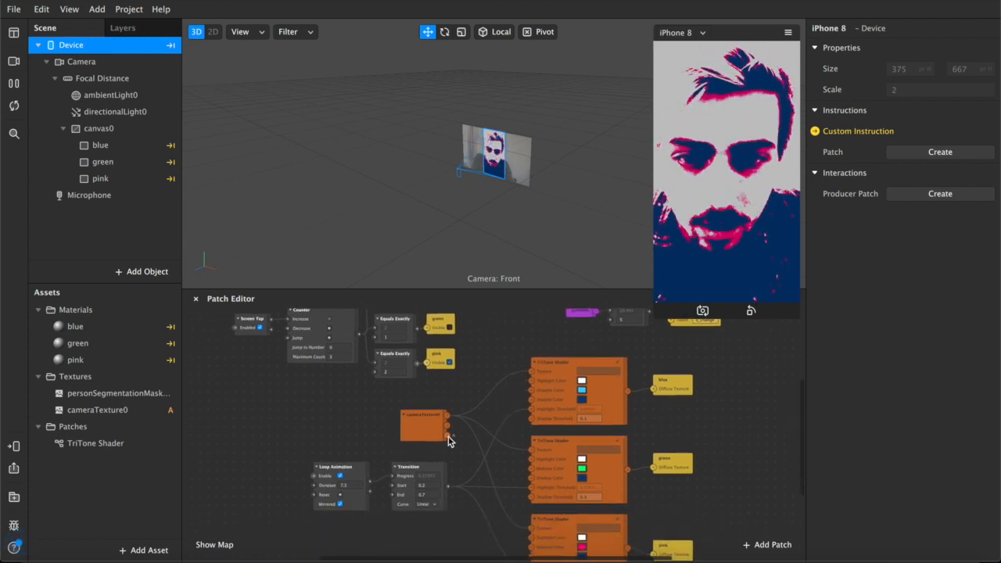
{"action": "left_click", "coordinate": [415, 516]}
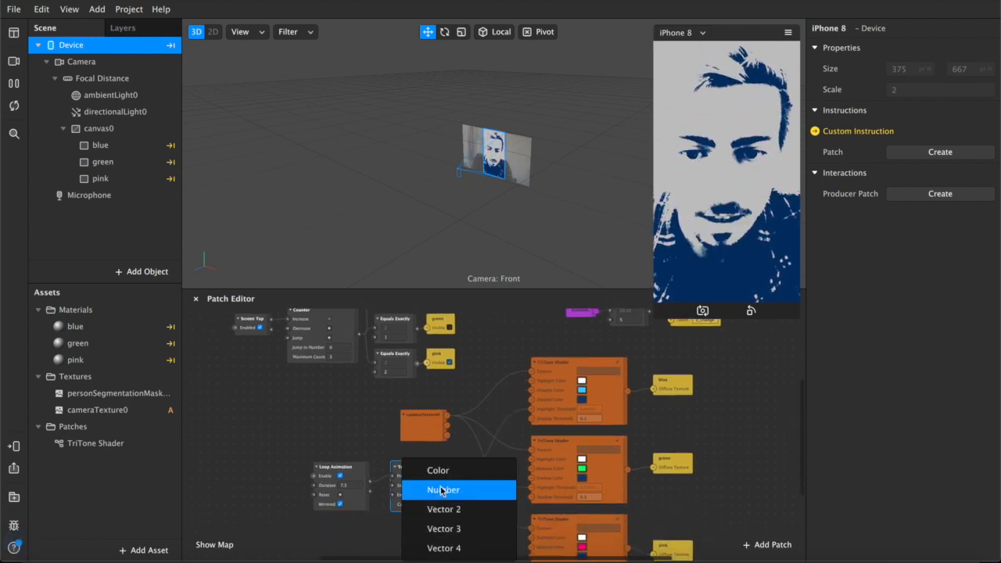
{"action": "left_click", "coordinate": [430, 492]}
{"action": "left_click", "coordinate": [417, 514]}
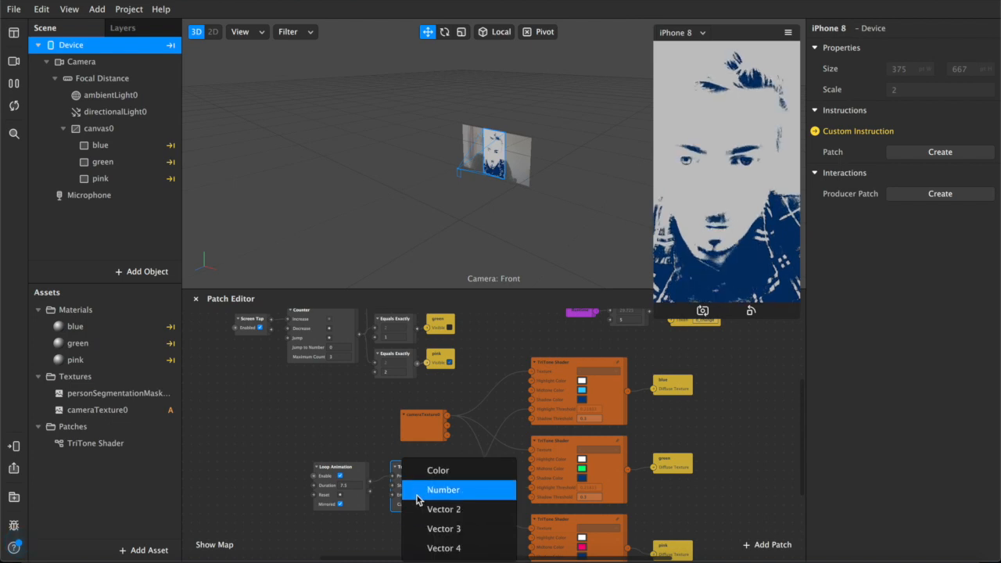
{"action": "left_click", "coordinate": [428, 474]}
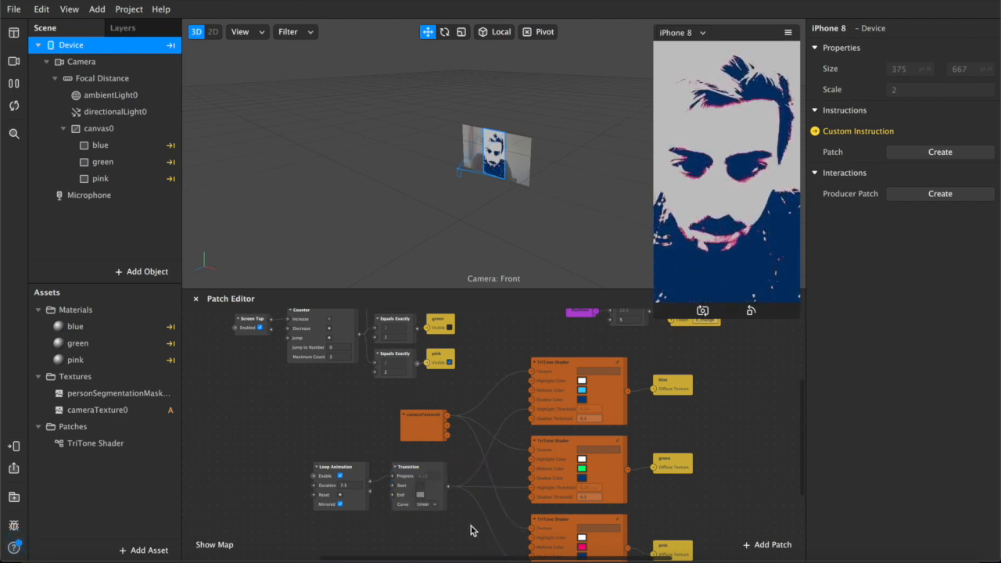
Duplicate the Loop Animation and Transition patches together
{"action": "scroll", "coordinate": [430, 520], "scroll_direction": "down", "scroll_amount": 1}
{"action": "left_click_drag", "start_coordinate": [432, 516], "coordinate": [355, 523]}
{"action": "key", "text": "ctrl+d"}
{"action": "left_click", "coordinate": [425, 522]}
{"action": "scroll", "coordinate": [426, 520], "scroll_direction": "down", "scroll_amount": 3}
Set the original Transition patch's value type to Number
{"action": "left_click", "coordinate": [429, 504]}
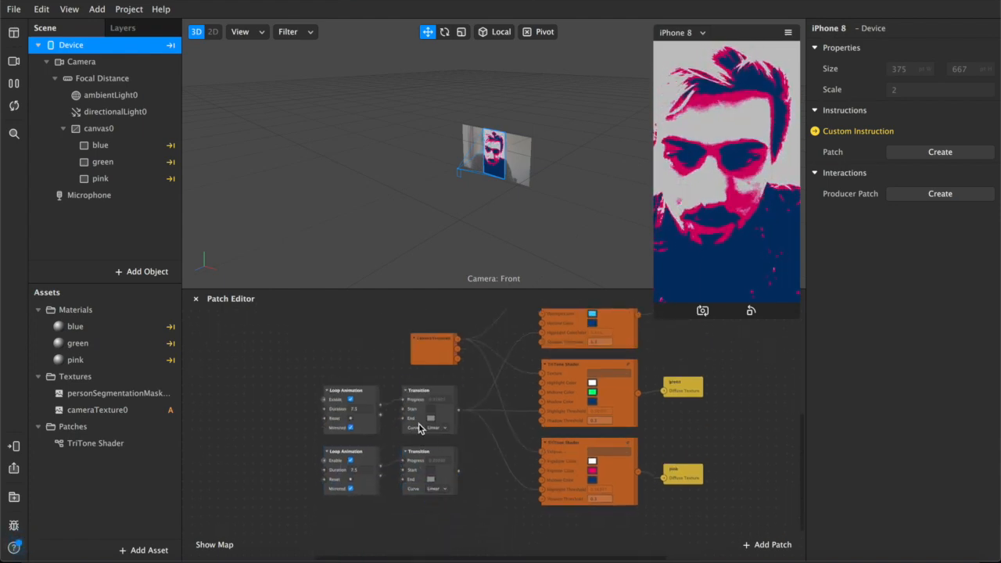
{"action": "left_click", "coordinate": [425, 442]}
{"action": "left_click", "coordinate": [435, 474]}
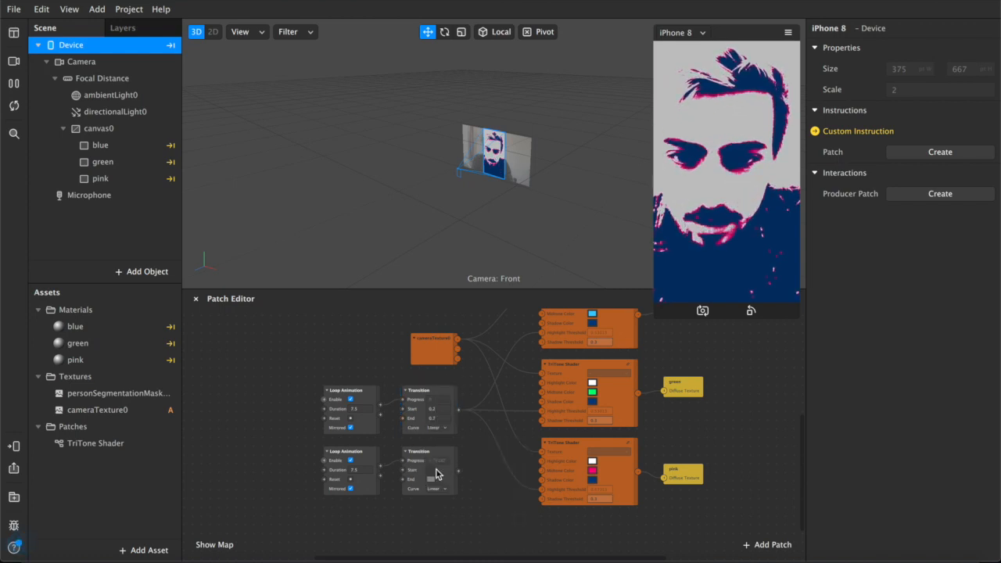
Connect the duplicated color Transition's output to the Midtone Color input of the pink material's TriTone Shader
{"action": "left_click", "coordinate": [440, 487]}
{"action": "left_click", "coordinate": [417, 495]}
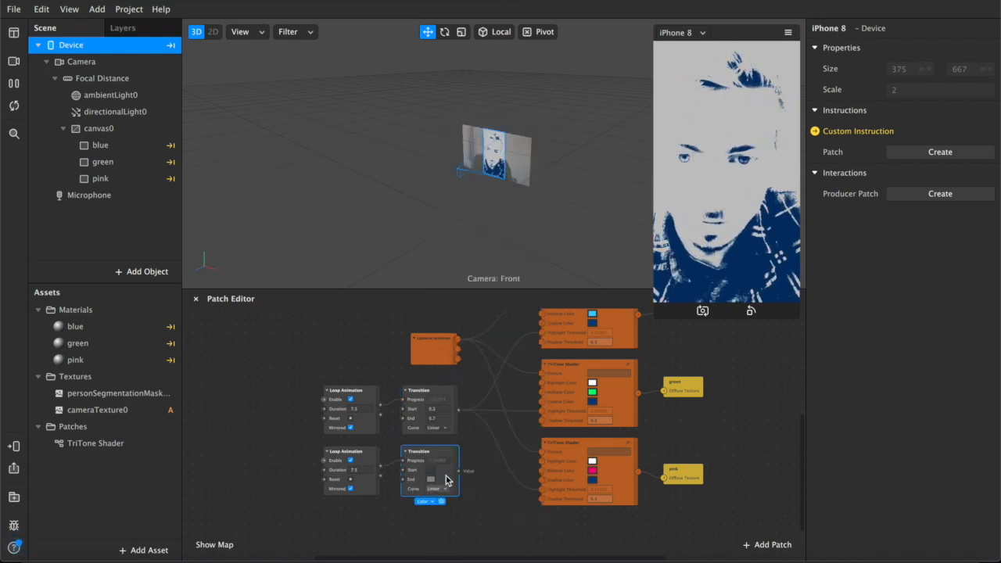
{"action": "left_click_drag", "start_coordinate": [458, 474], "coordinate": [542, 472]}
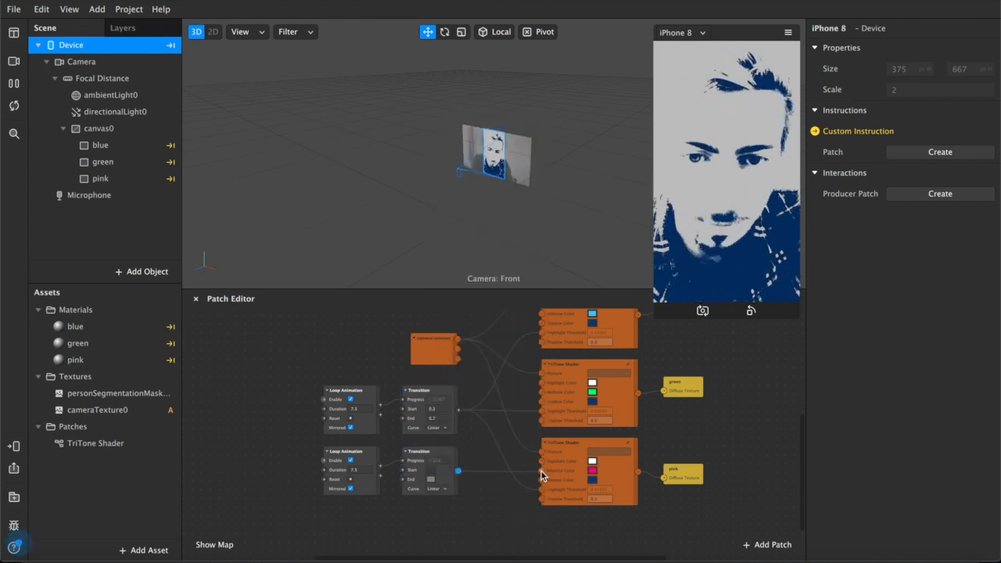
Set the color Transition's Start to Sea Foam green and its End to red
{"action": "left_click", "coordinate": [431, 480]}
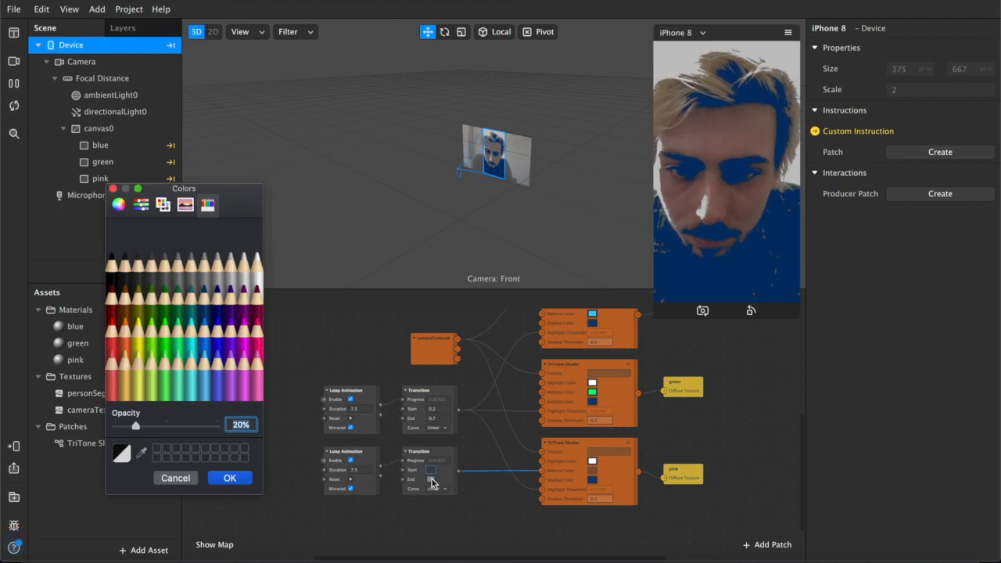
{"action": "left_click", "coordinate": [180, 333]}
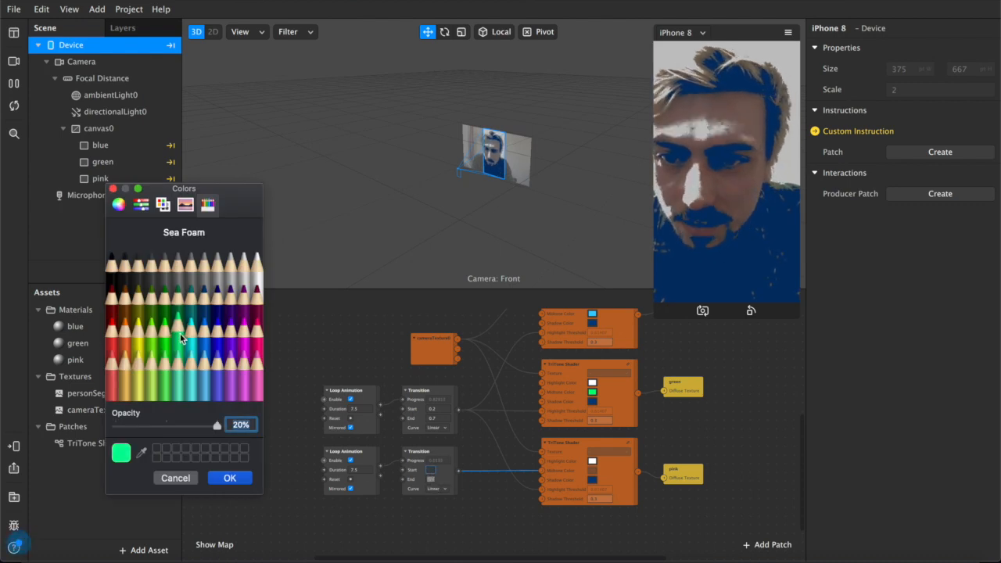
{"action": "left_click", "coordinate": [242, 476]}
{"action": "left_click", "coordinate": [431, 480]}
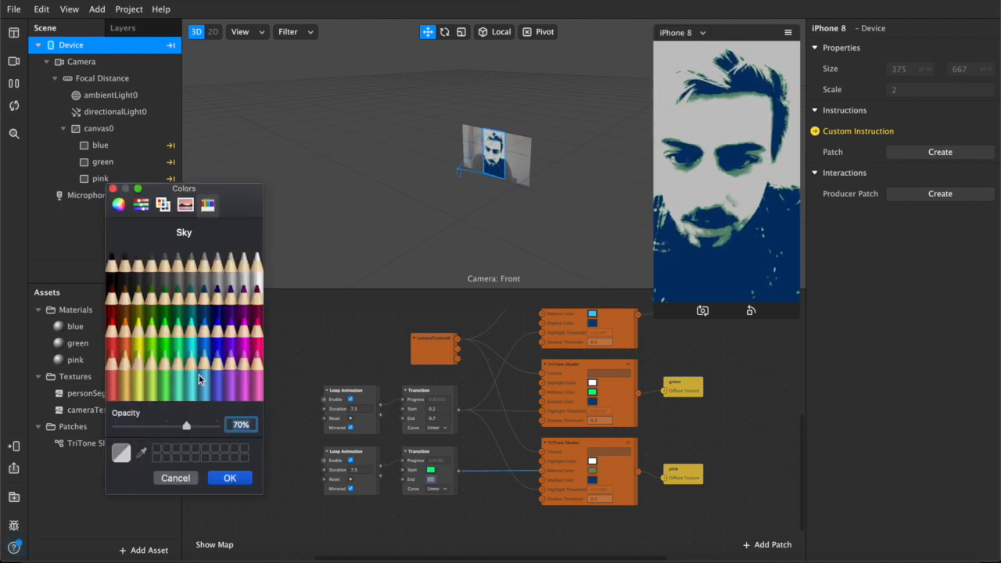
{"action": "left_click", "coordinate": [112, 327]}
{"action": "left_click", "coordinate": [229, 478]}
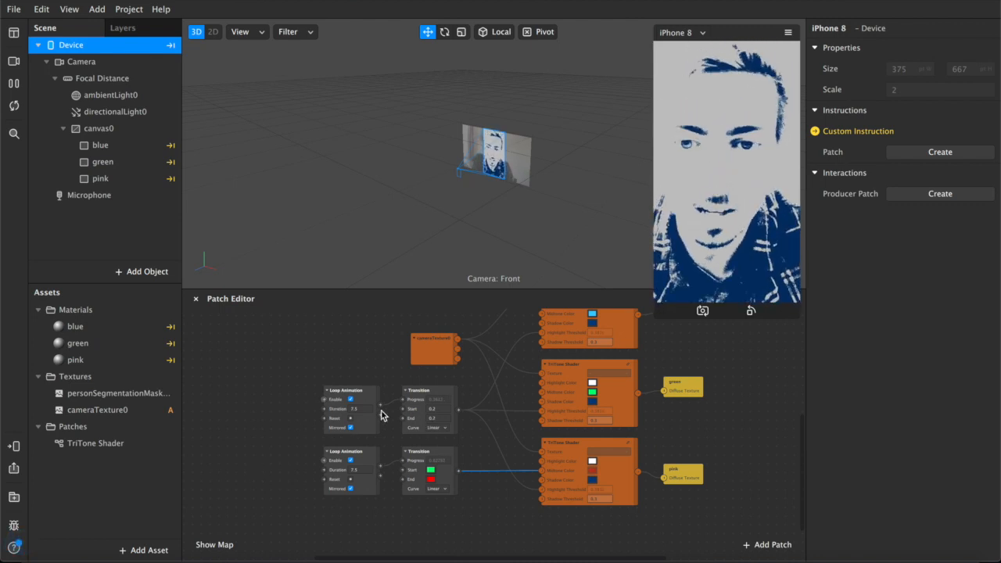
Change the color Transition's Start to Maraschino red and its End to Spring green
{"action": "left_click", "coordinate": [431, 470]}
{"action": "left_click", "coordinate": [112, 332]}
{"action": "left_click", "coordinate": [227, 478]}
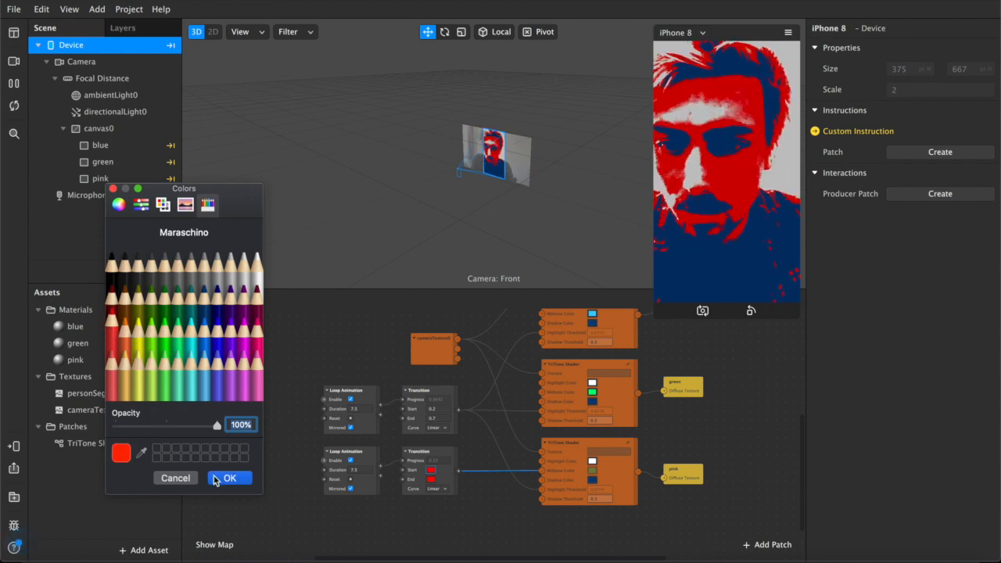
{"action": "left_click", "coordinate": [432, 480]}
{"action": "left_click", "coordinate": [176, 328]}
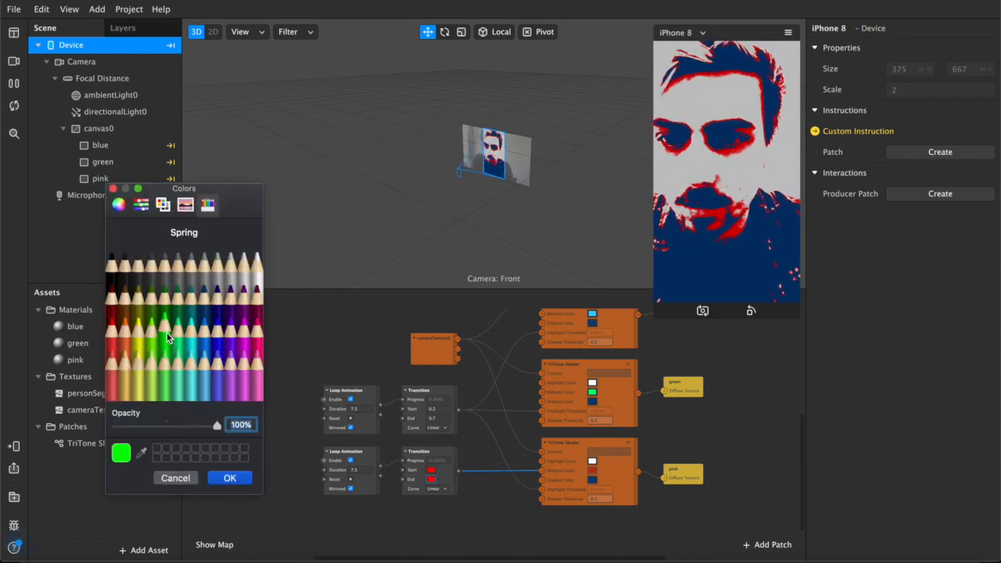
{"action": "left_click", "coordinate": [229, 478]}
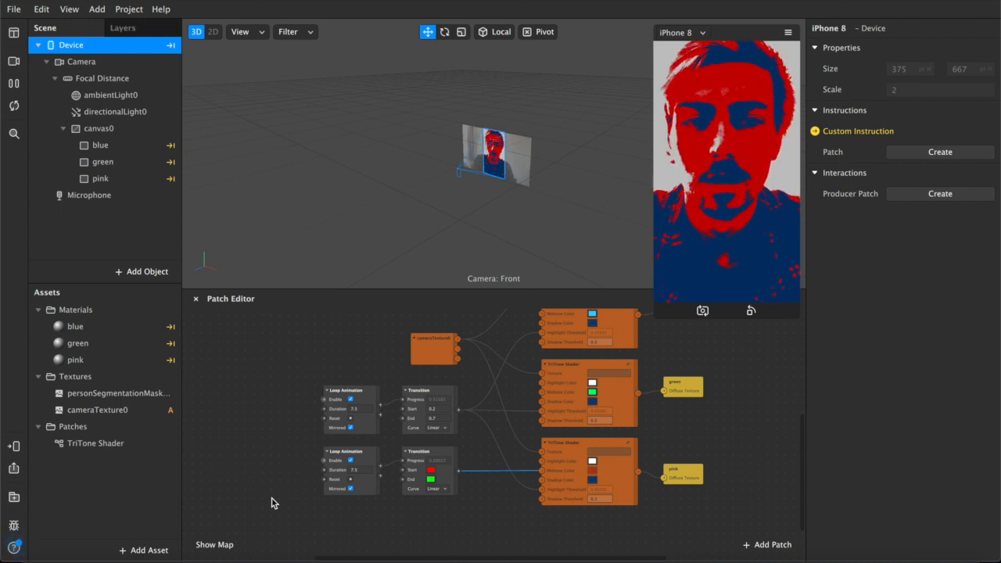
Delete the duplicated Loop Animation and color Transition patches that drive the pink shader's midtone
{"action": "scroll", "coordinate": [512, 461], "scroll_direction": "down", "scroll_amount": 5}
{"action": "left_click_drag", "start_coordinate": [628, 369], "coordinate": [277, 433]}
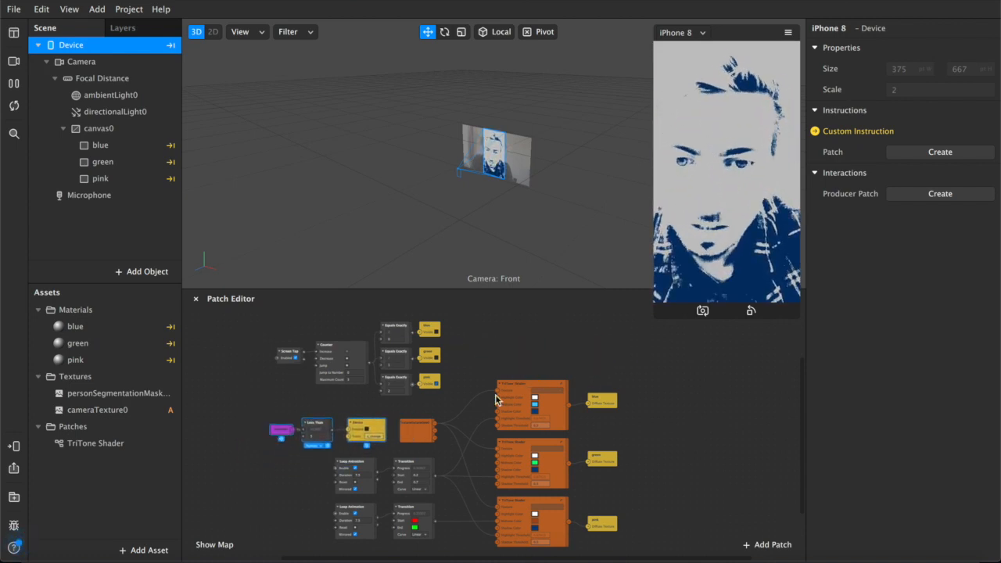
{"action": "left_click", "coordinate": [691, 416]}
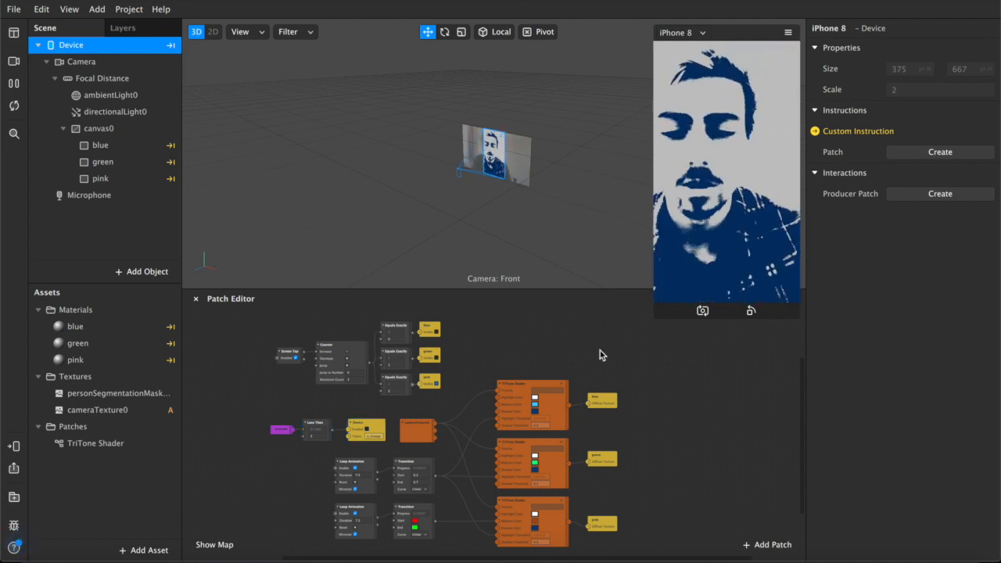
{"action": "left_click_drag", "start_coordinate": [445, 545], "coordinate": [355, 530]}
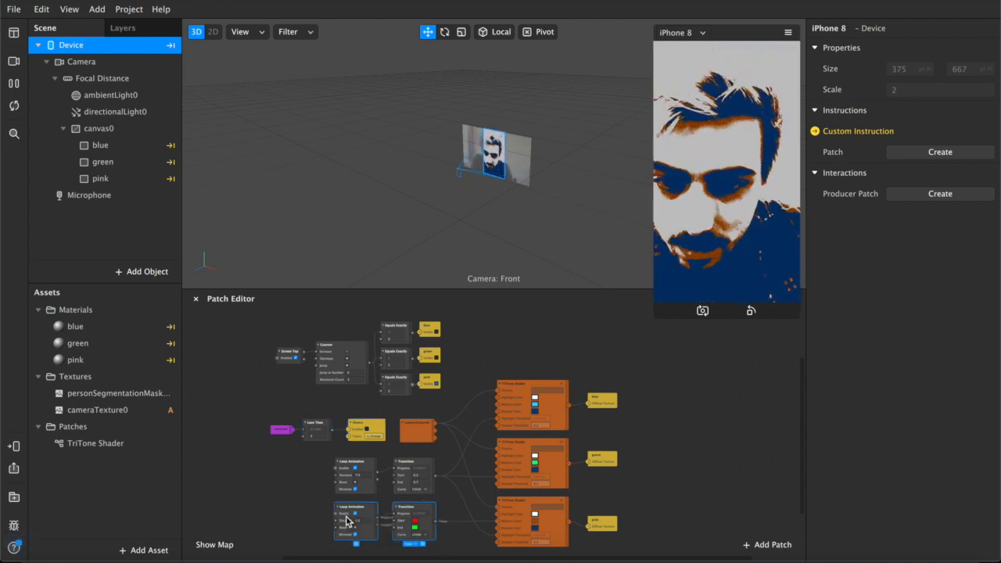
{"action": "key", "text": "Delete"}
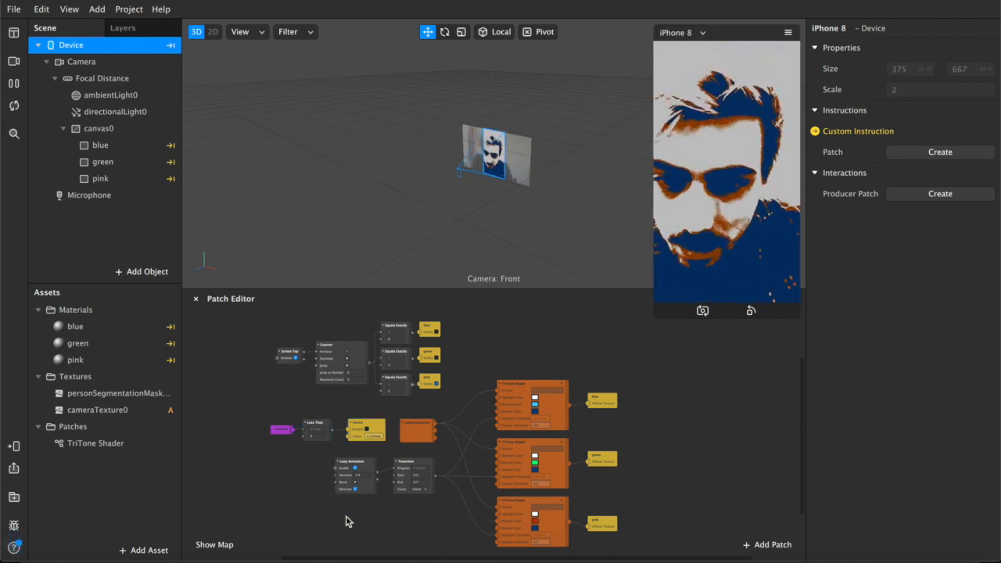
Set the Midtone Color of the pink material's TriTone Shader to Carnation
{"action": "left_click", "coordinate": [535, 522]}
{"action": "left_click", "coordinate": [245, 342]}
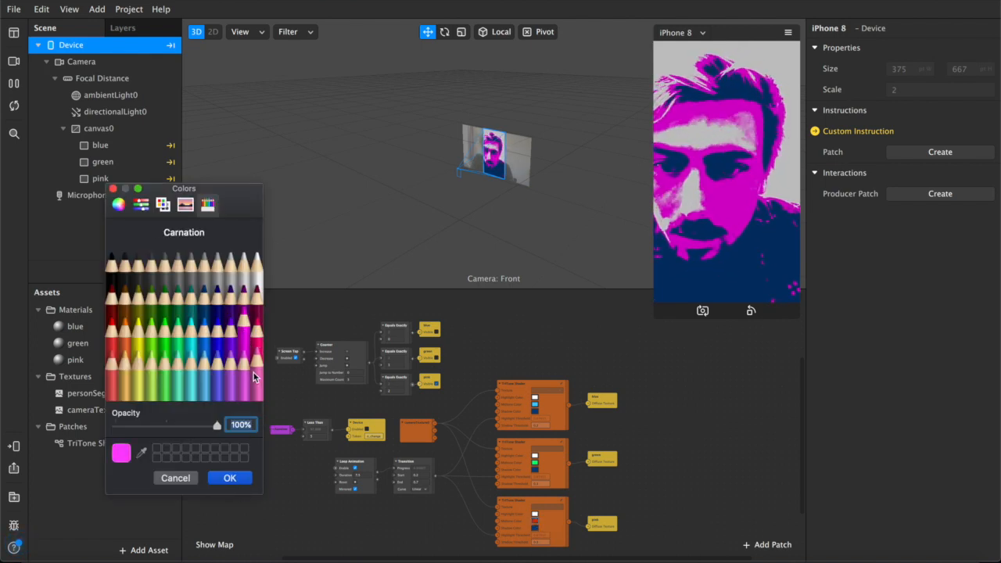
{"action": "left_click", "coordinate": [252, 377]}
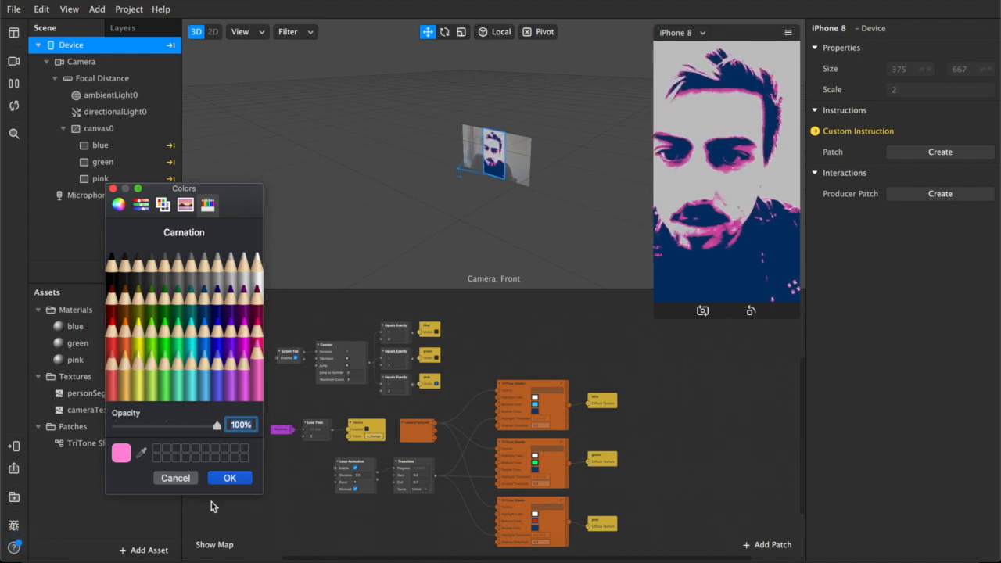
{"action": "left_click", "coordinate": [226, 480]}
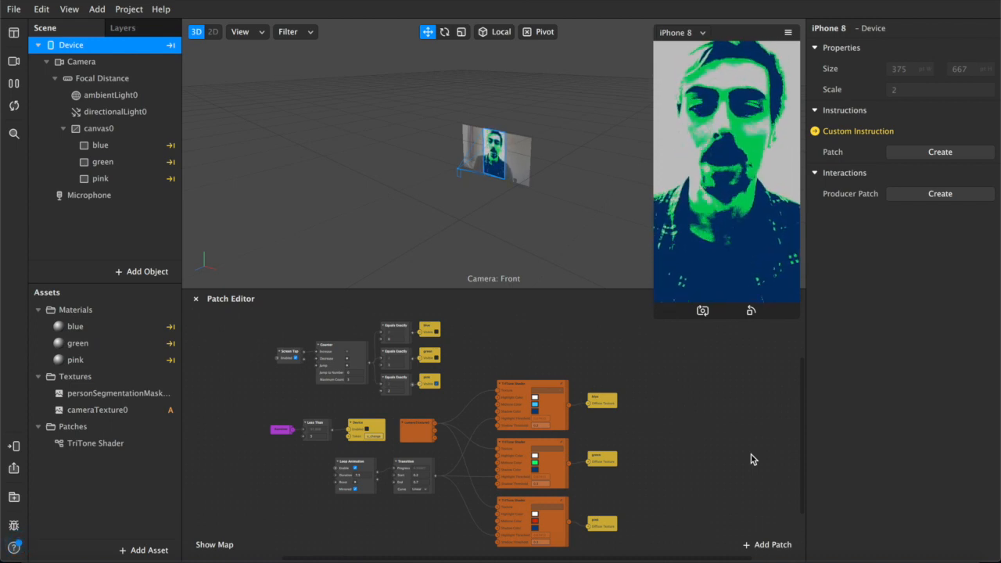
Test switching the filter variants by tapping the simulated phone's screen
{"action": "left_click", "coordinate": [724, 201]}
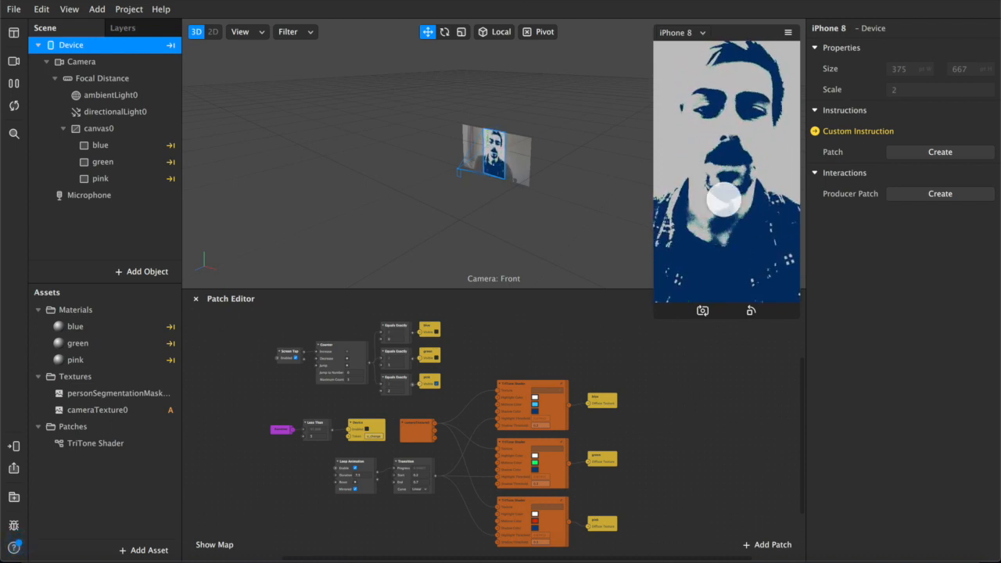